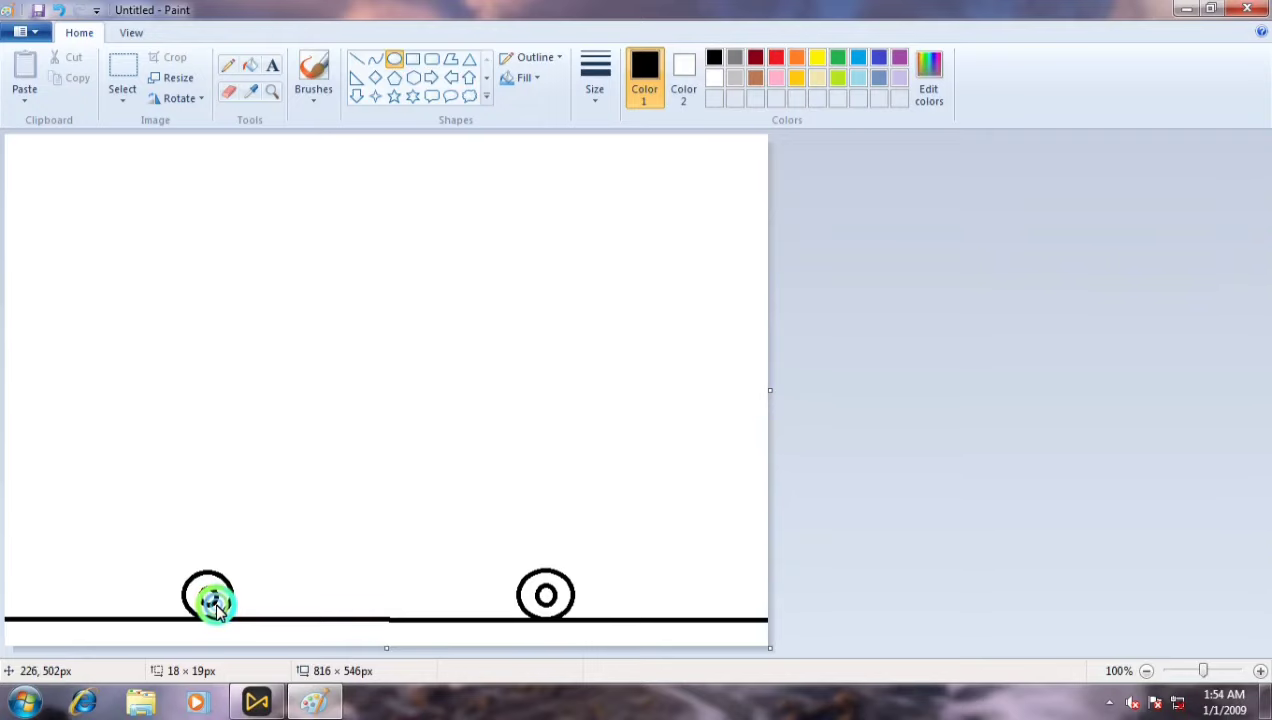
# Draw a straight horizontal black line between the two wheels as the underside of the vehicle body.
pyautogui.click(355, 59)
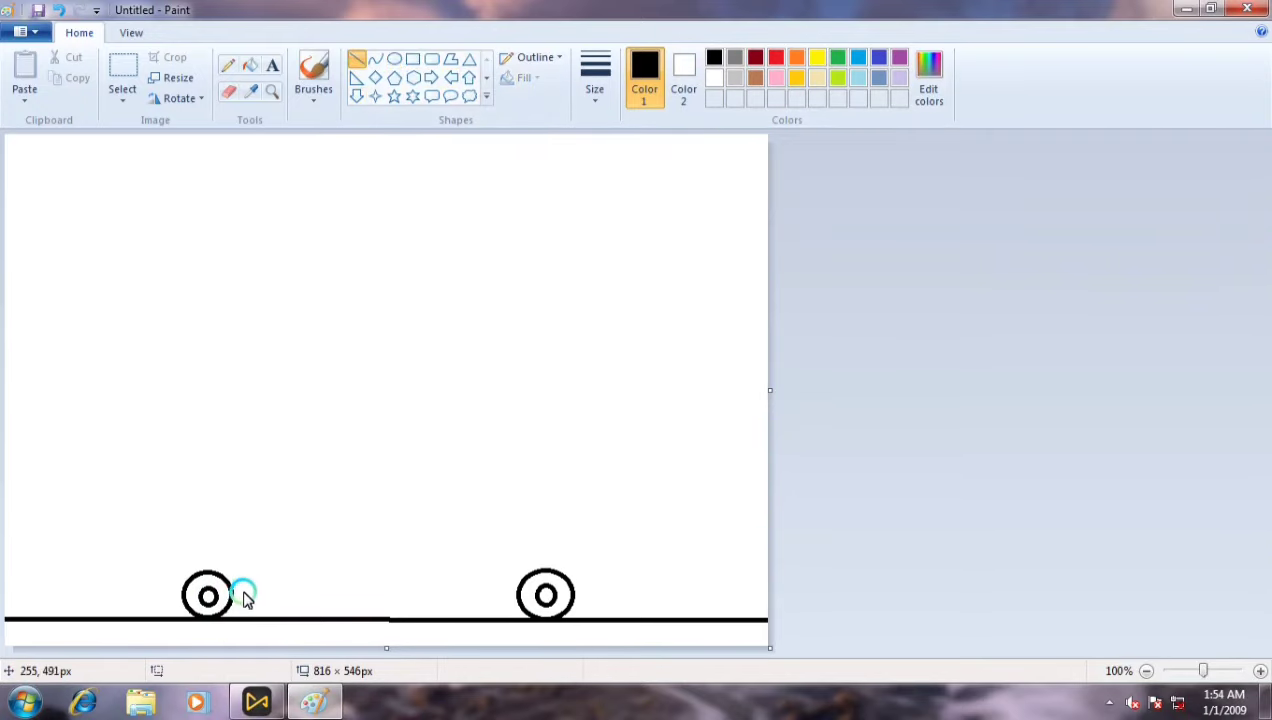
pyautogui.moveTo(240, 594); pyautogui.dragTo(510, 590)
pyautogui.click(962, 503)
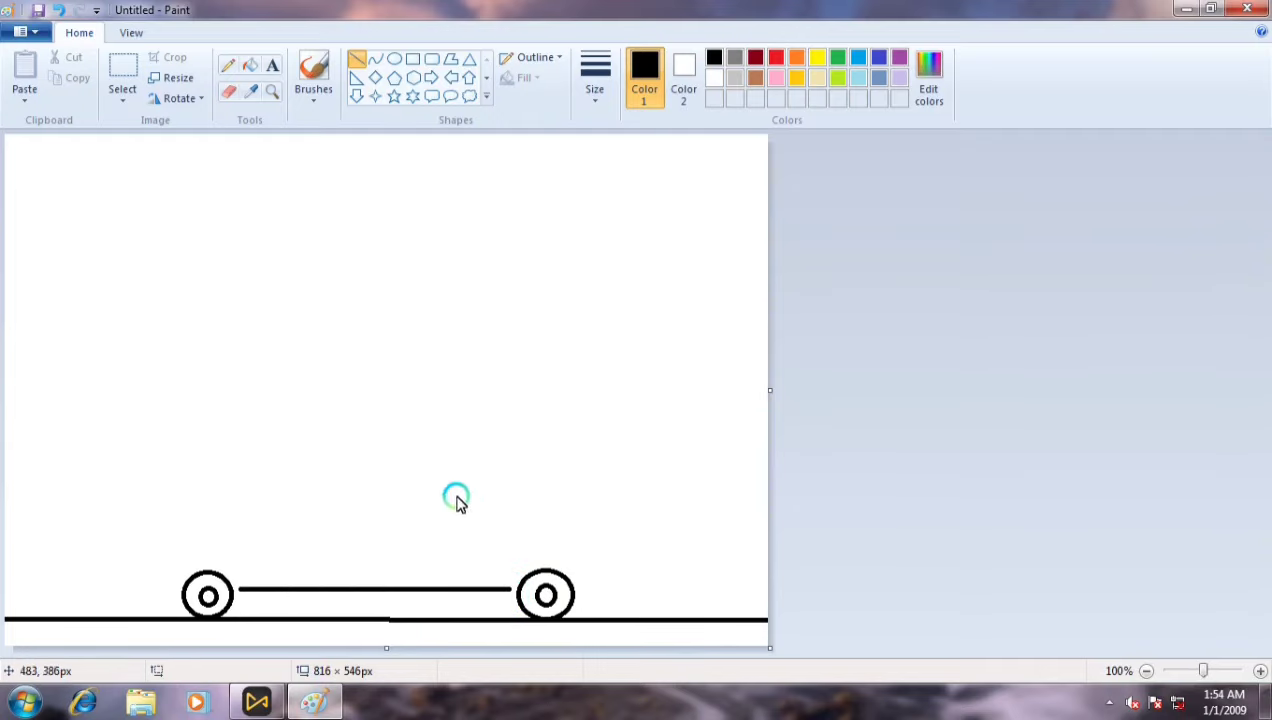
# Draw a curved wheel arch over the right wheel and a matching one over the left wheel.
pyautogui.click(375, 59)
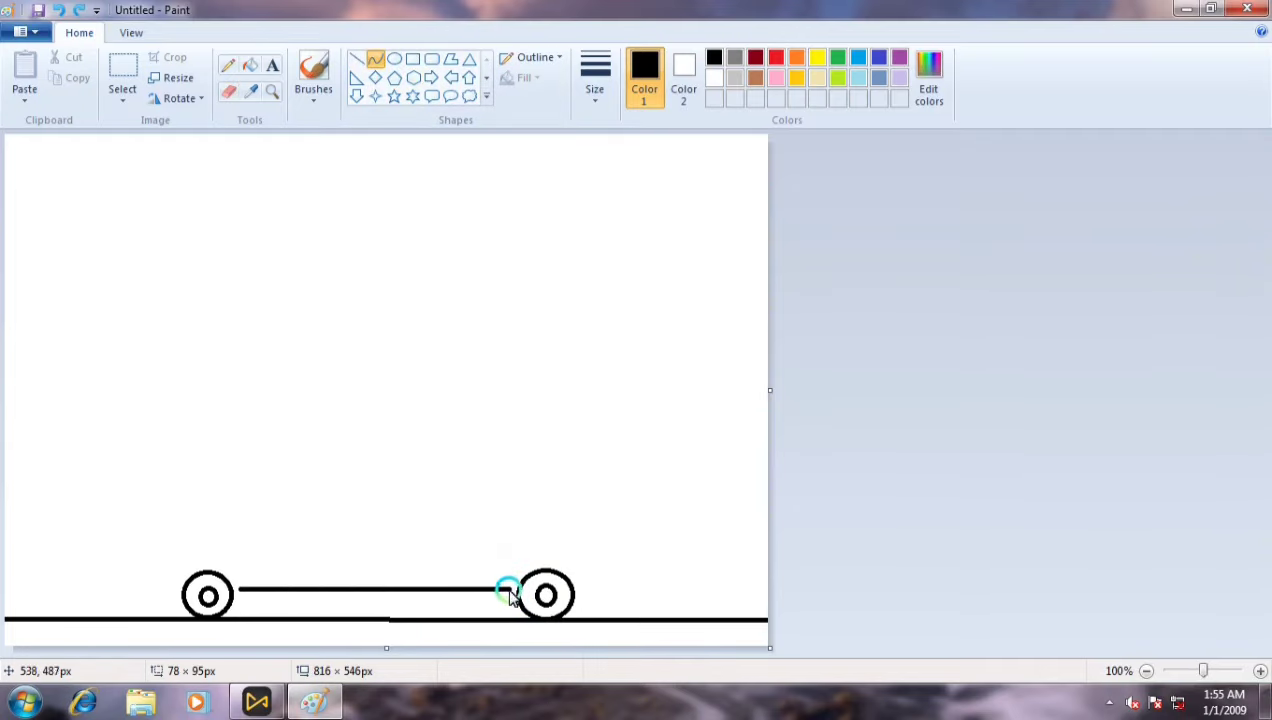
pyautogui.moveTo(509, 592); pyautogui.dragTo(552, 548)
pyautogui.moveTo(169, 583)
pyautogui.mouseDown()
pyautogui.moveTo(240, 586)
pyautogui.moveTo(184, 561)
pyautogui.moveTo(240, 560)
pyautogui.mouseUp()
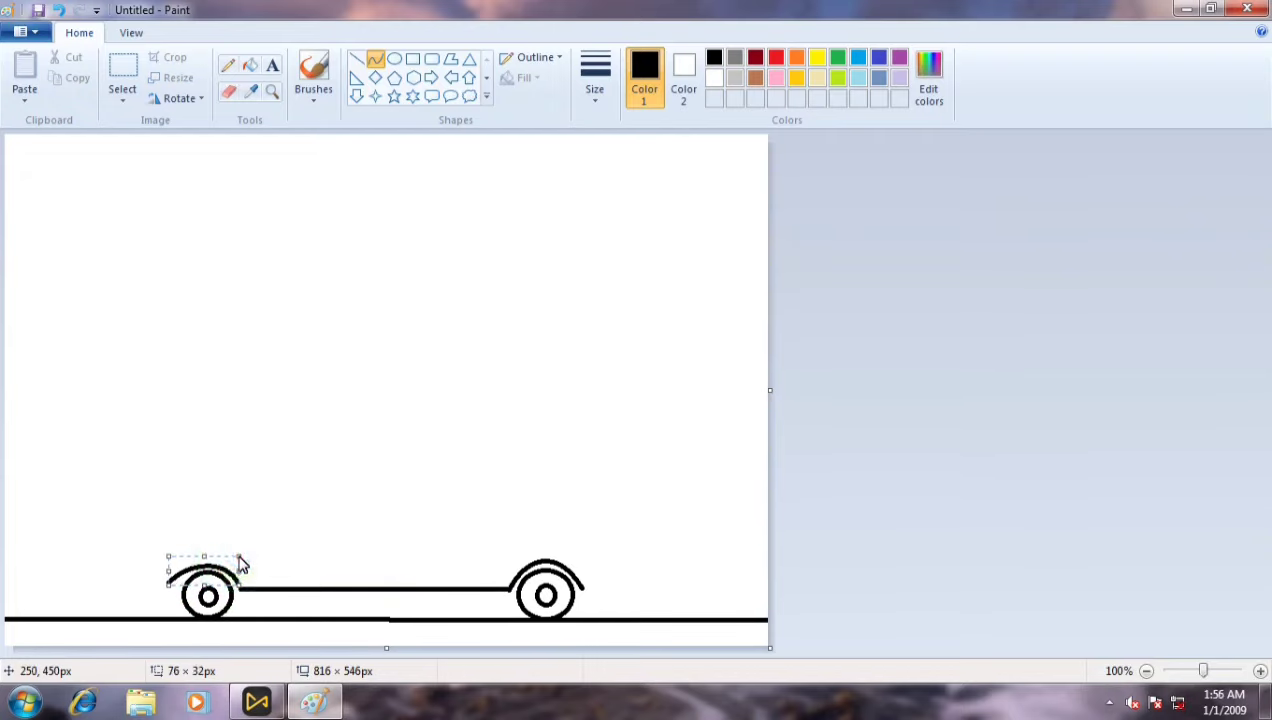
pyautogui.click(264, 483)
# Erase the left half of the left wheel arch and replace it with a short horizontal line.
pyautogui.click(226, 93)
pyautogui.moveTo(178, 571)
pyautogui.mouseDown()
pyautogui.moveTo(160, 582)
pyautogui.moveTo(199, 565)
pyautogui.moveTo(216, 532)
pyautogui.mouseUp()
pyautogui.click(356, 59)
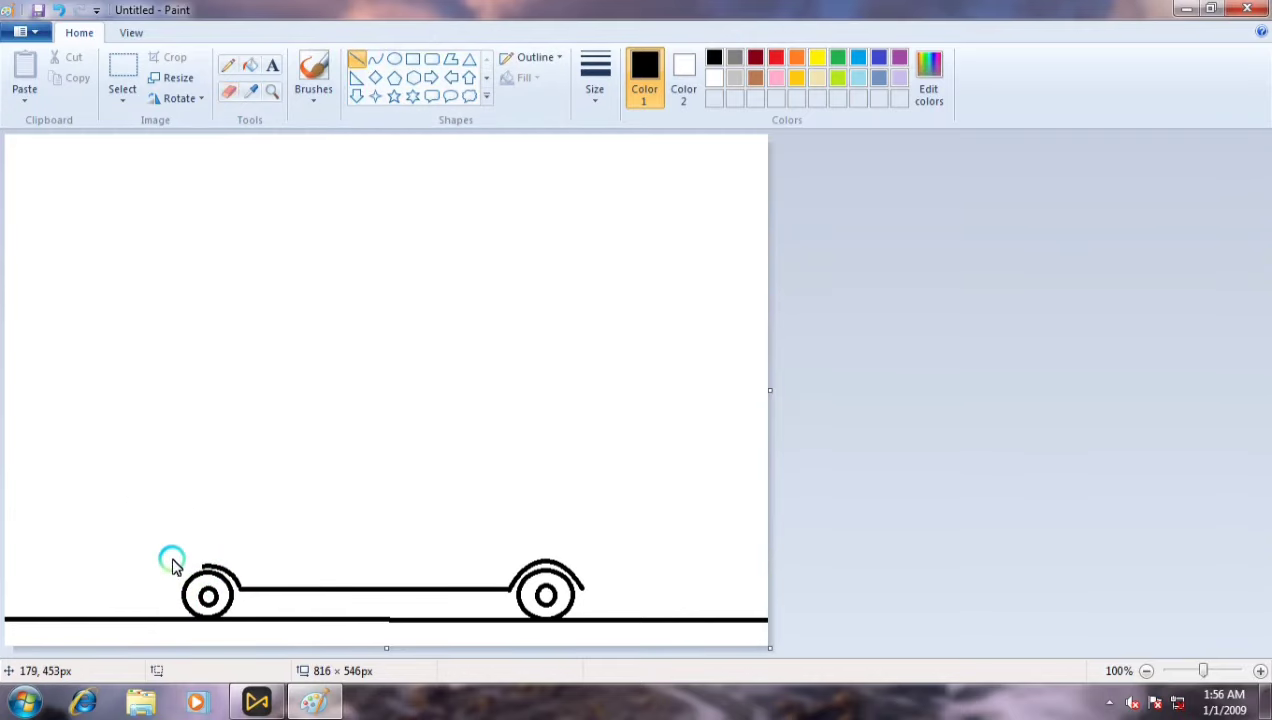
pyautogui.click(804, 481)
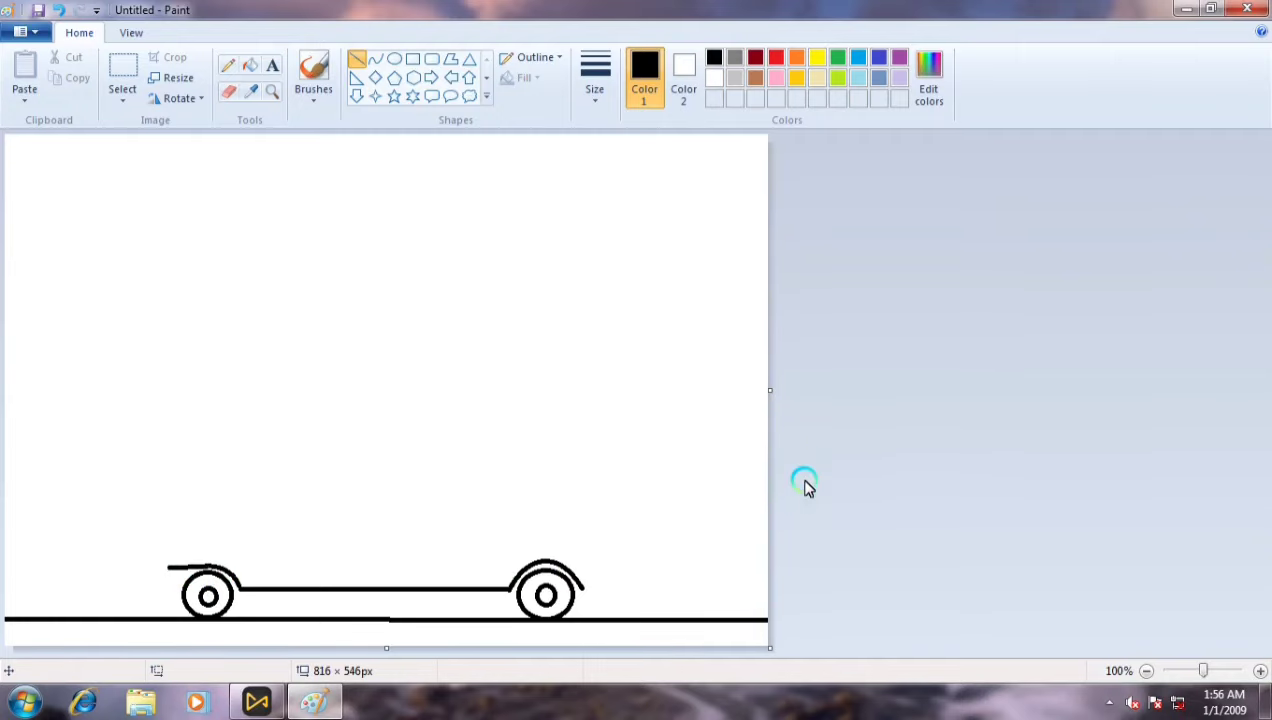
# Trim the left end of the short fender line and draw a slanted front edge descending ahead of the left wheel and rising slightly above the fender.
pyautogui.click(228, 91)
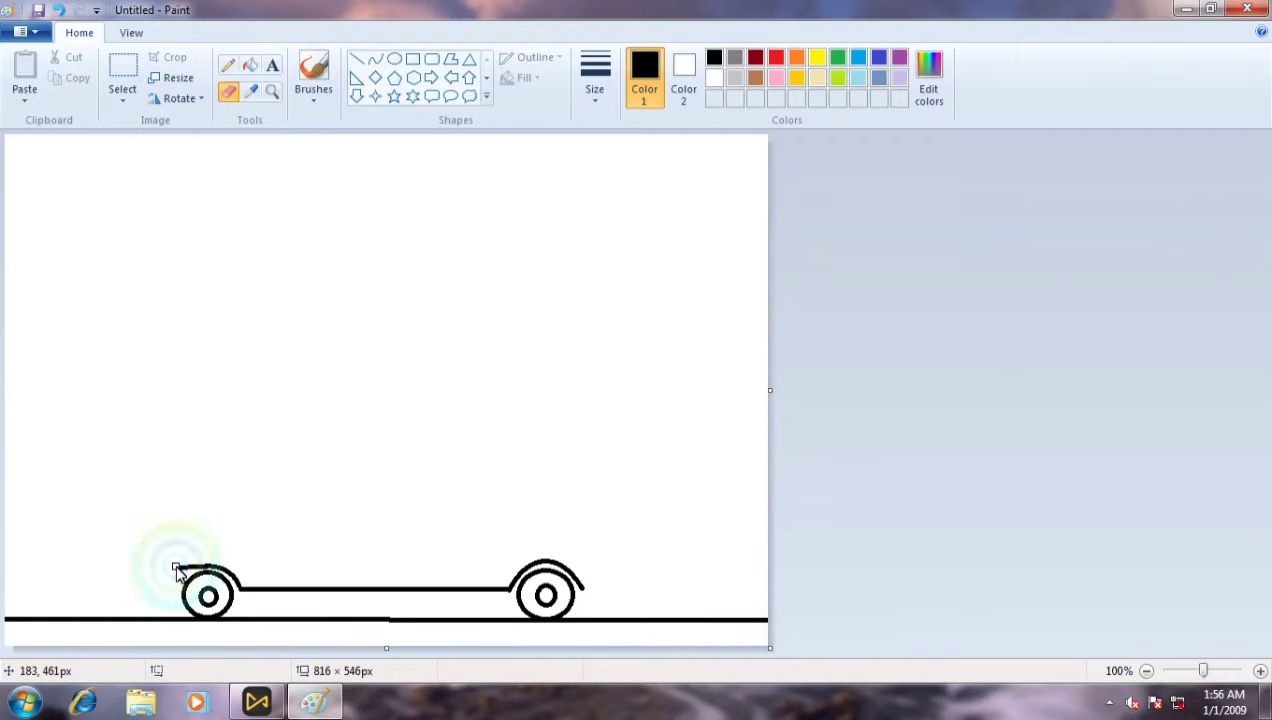
pyautogui.click(356, 59)
pyautogui.click(183, 570)
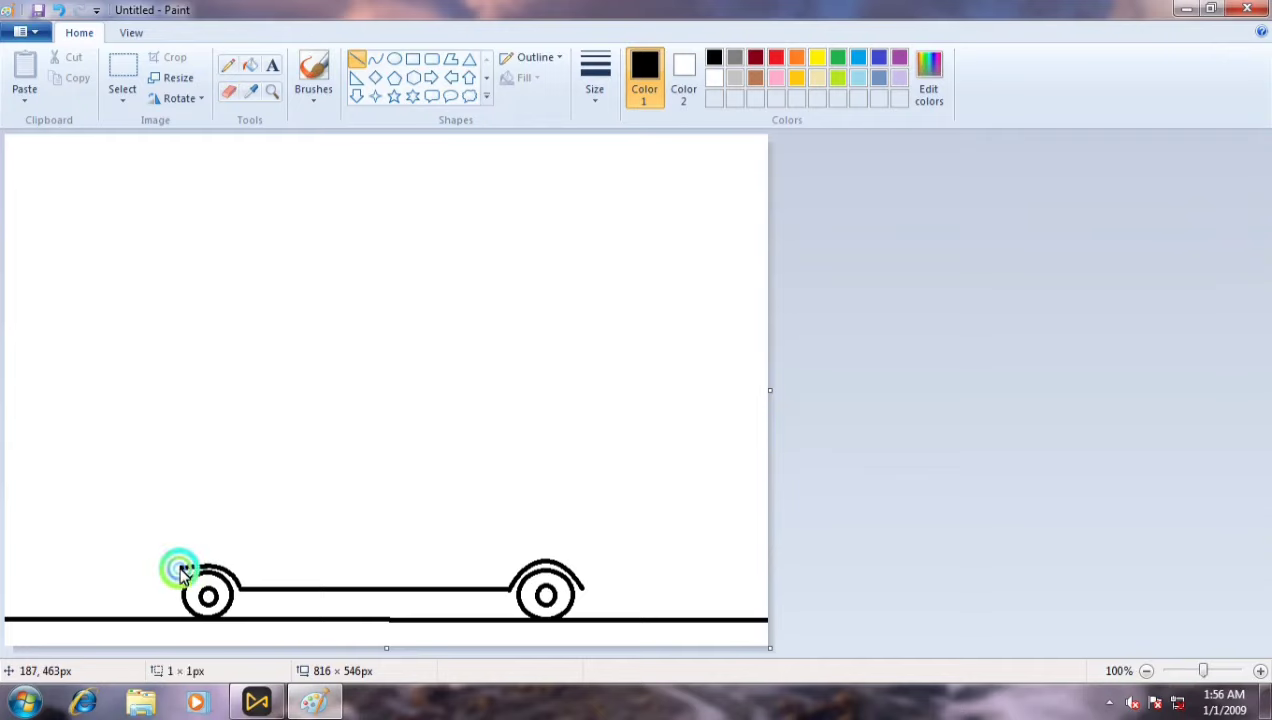
pyautogui.click(992, 534)
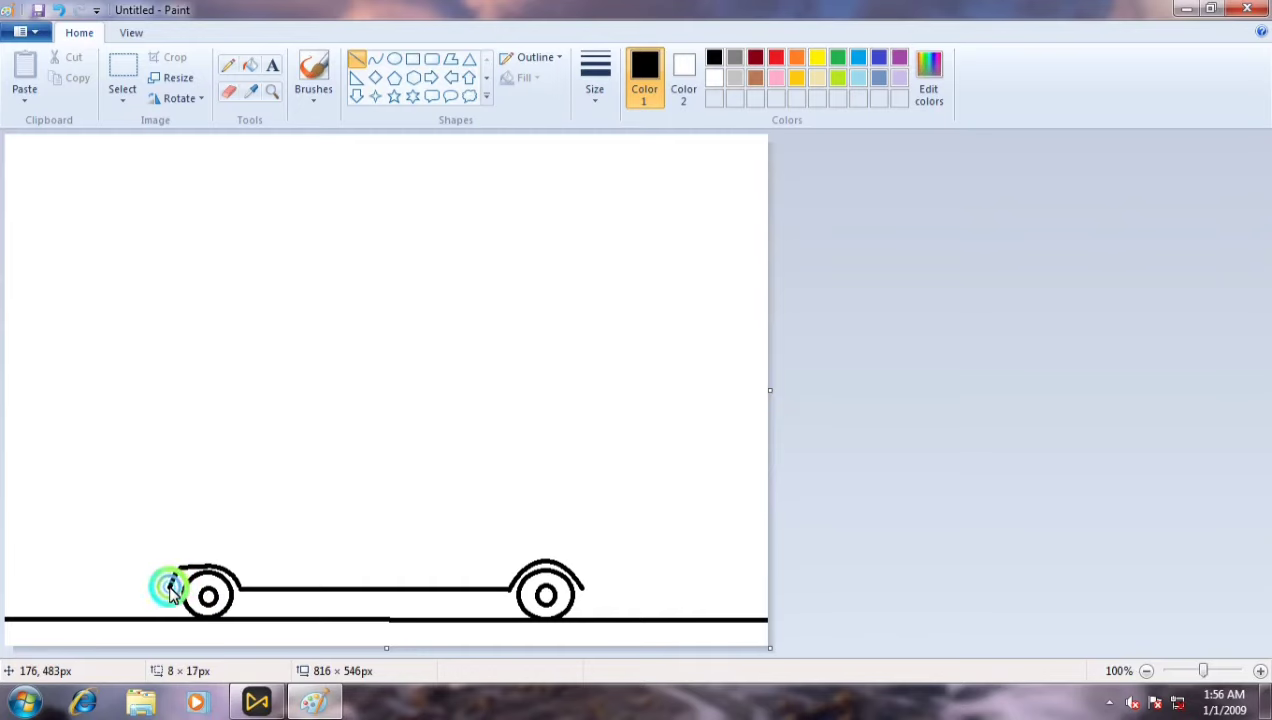
pyautogui.click(657, 514)
pyautogui.click(171, 566)
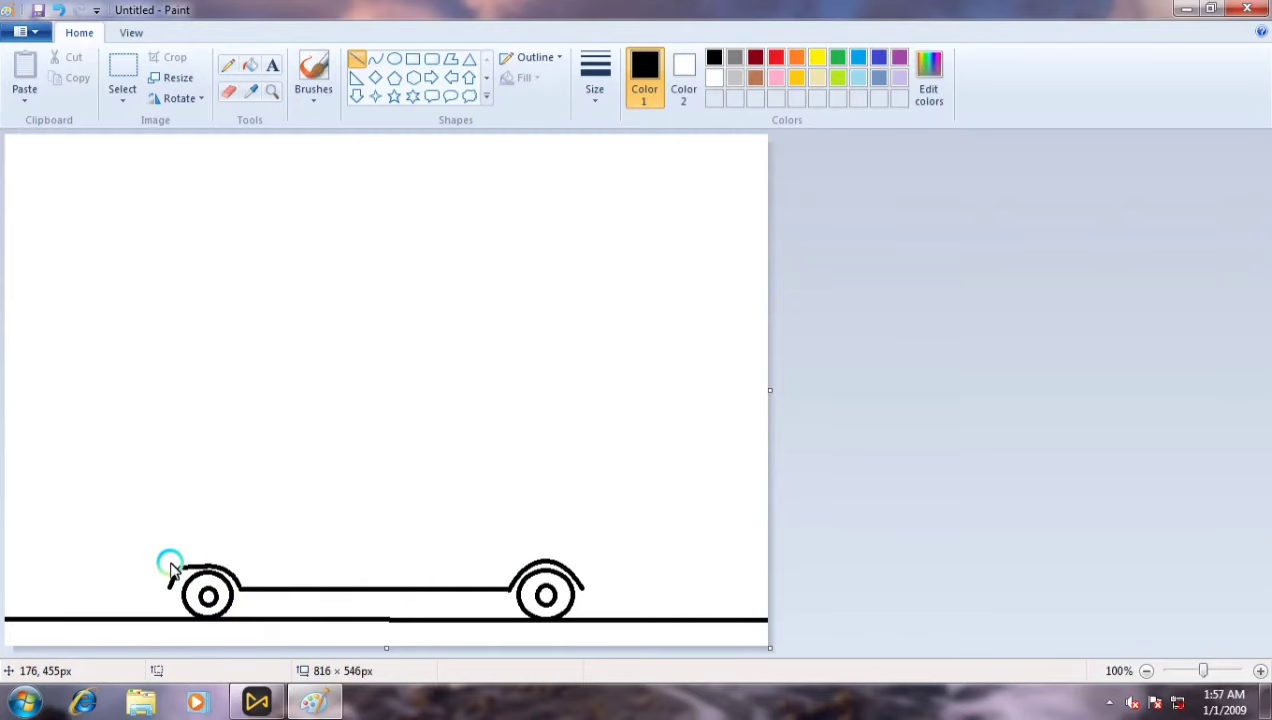
pyautogui.click(810, 495)
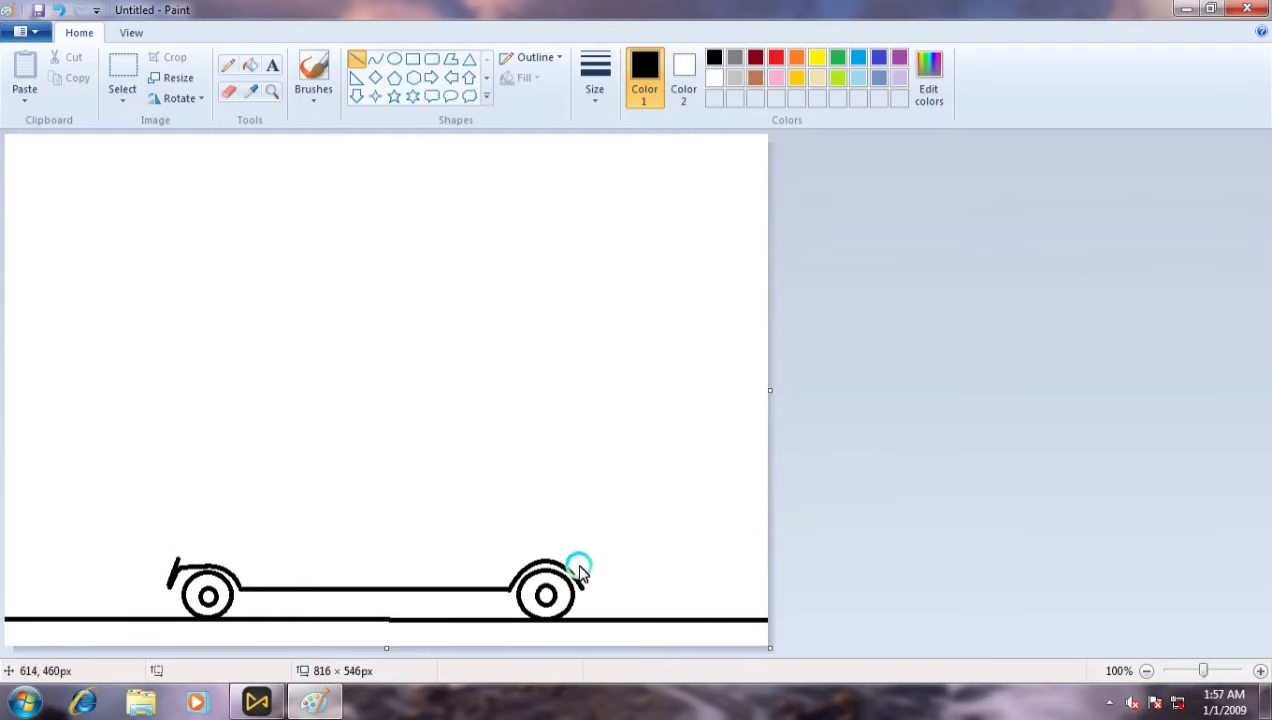
# Draw two hood lines back from the front edge over the left wheel, one horizontal and one rising slightly, about 74 × 7 px.
pyautogui.moveTo(178, 562); pyautogui.dragTo(245, 557)
pyautogui.click(656, 438)
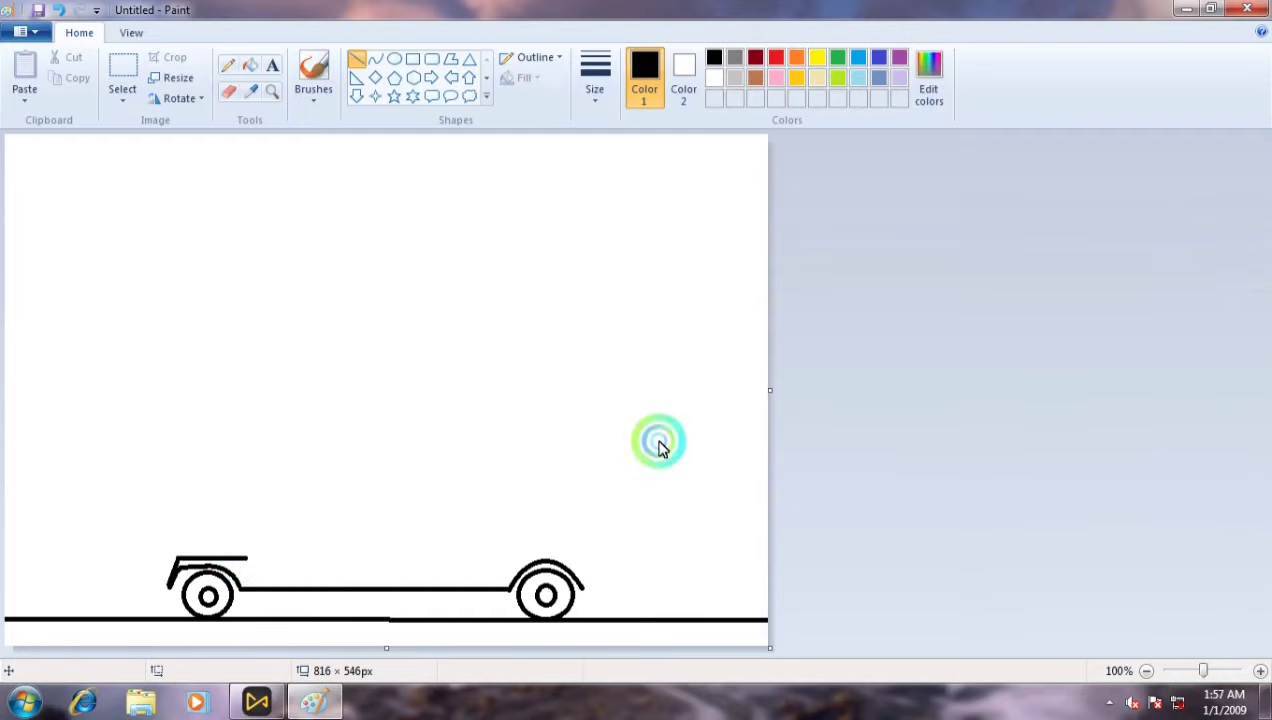
pyautogui.moveTo(180, 561); pyautogui.dragTo(245, 550)
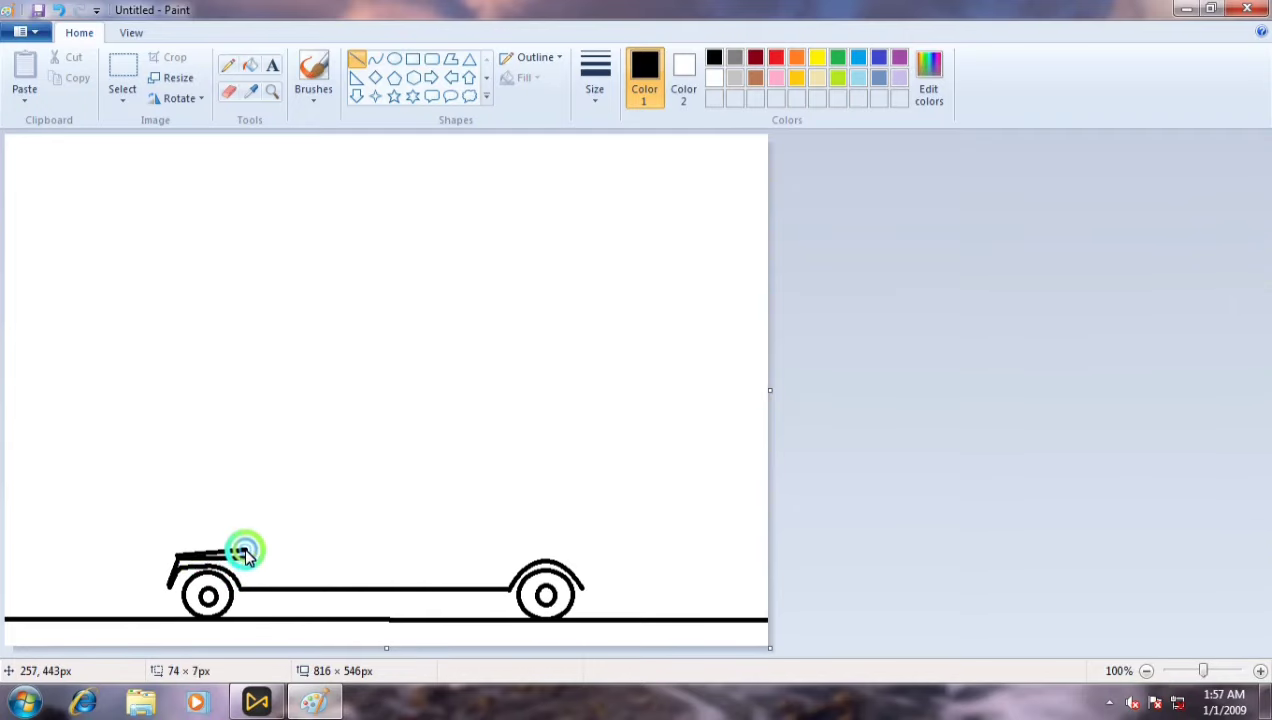
pyautogui.click(633, 472)
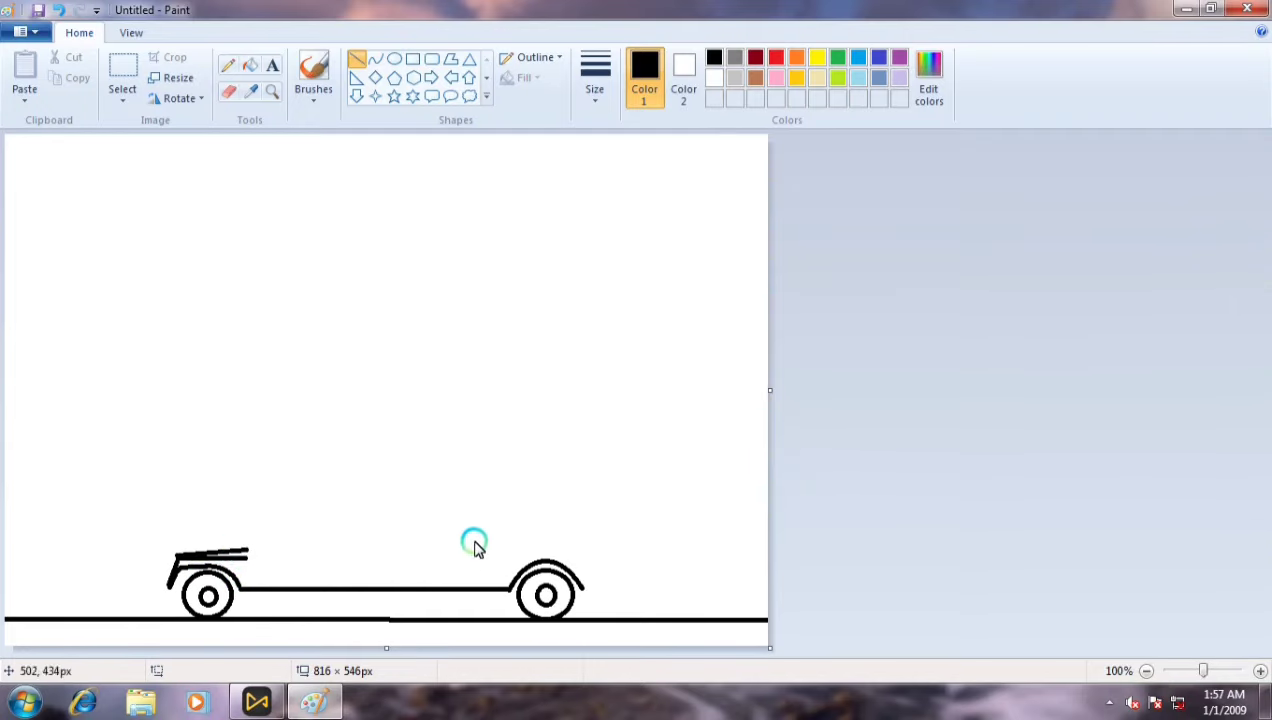
# Erase the rough front corner of the hood and reconnect it with a short slanted line.
pyautogui.click(228, 91)
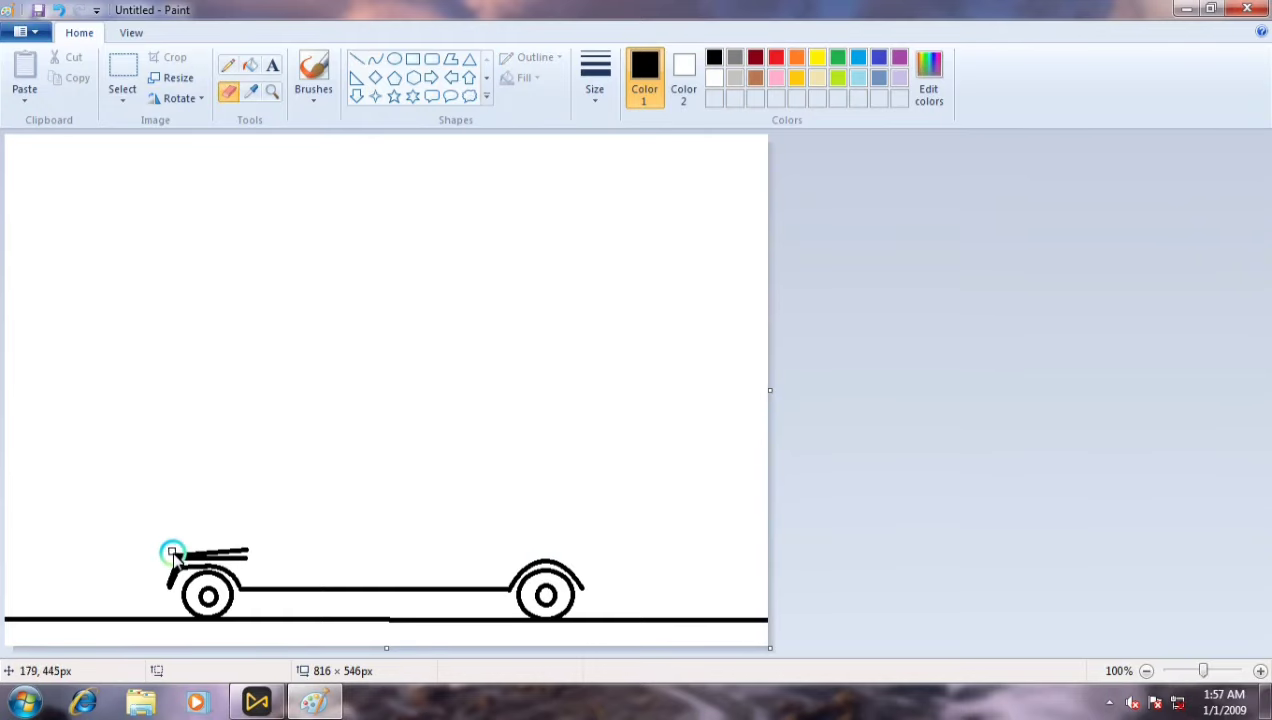
pyautogui.moveTo(170, 546); pyautogui.dragTo(175, 556)
pyautogui.click(358, 61)
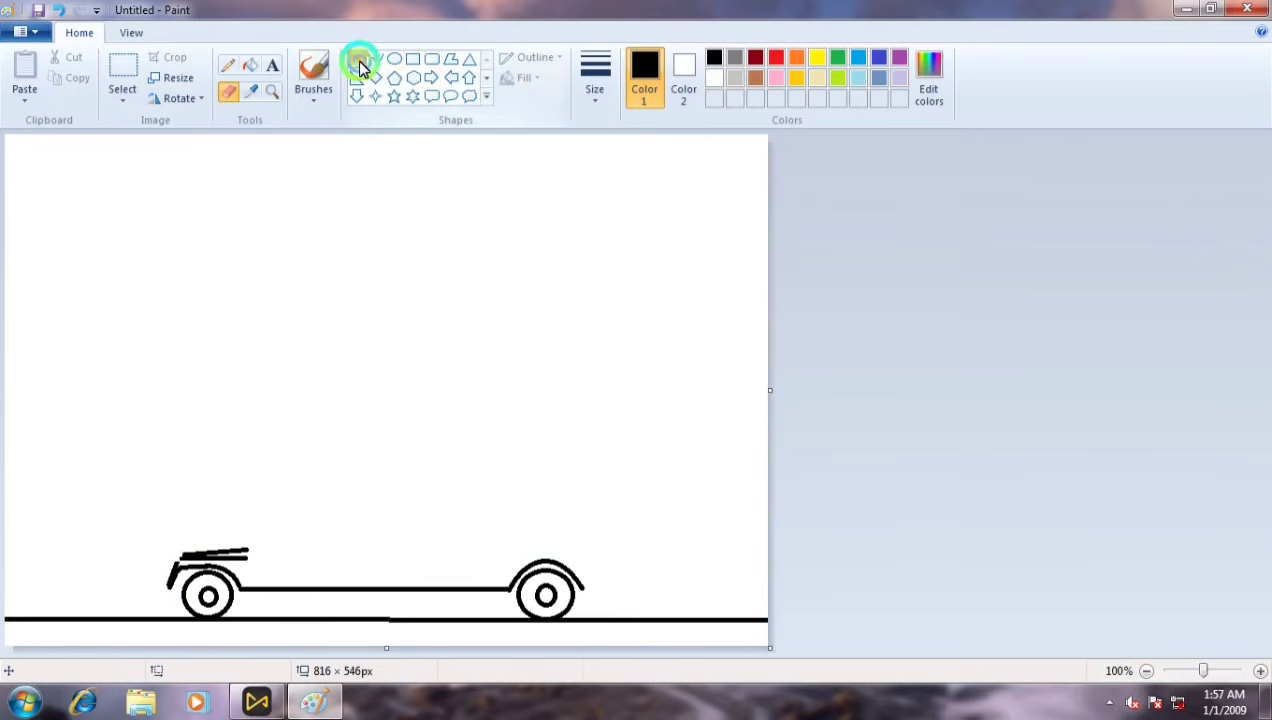
pyautogui.click(853, 438)
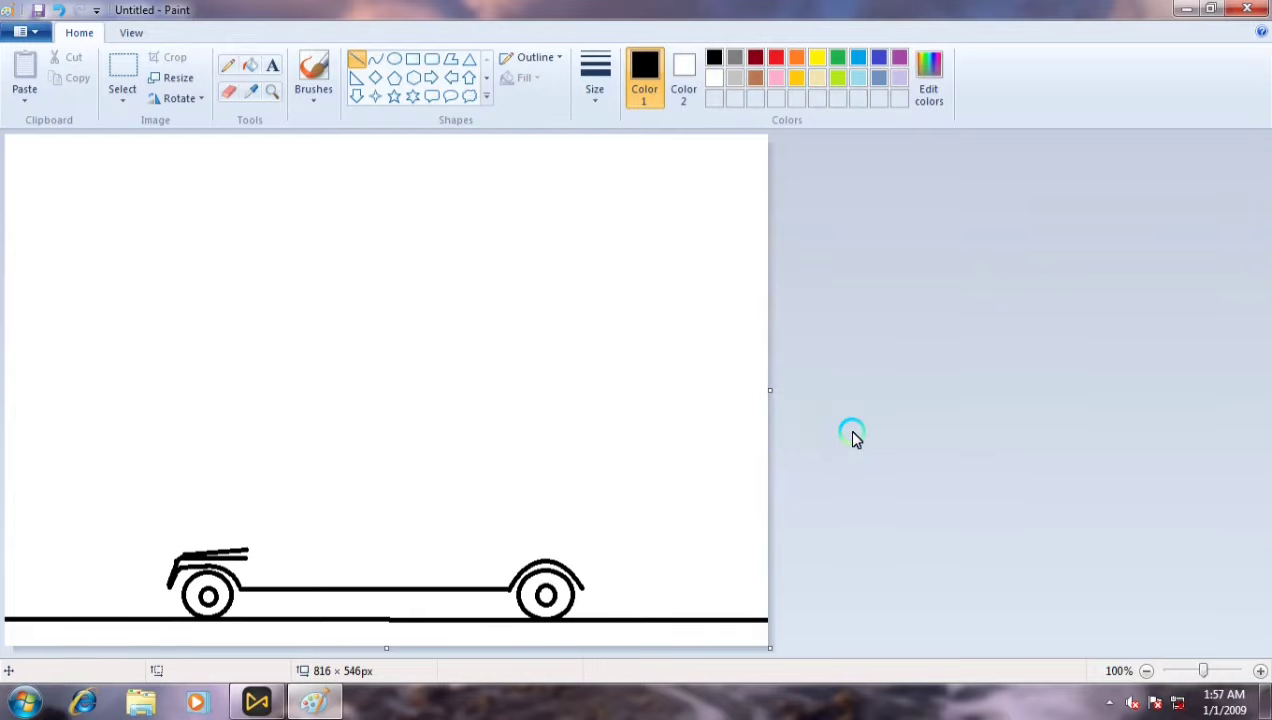
# Draw the cab behind the hood with a front pillar, slanted windshield, flat roof and vertical rear line, and erase the stray dot beside it.
pyautogui.moveTo(240, 553)
pyautogui.mouseDown()
pyautogui.moveTo(246, 589)
pyautogui.moveTo(277, 509)
pyautogui.moveTo(332, 506)
pyautogui.mouseUp()
pyautogui.click(292, 452)
pyautogui.click(631, 412)
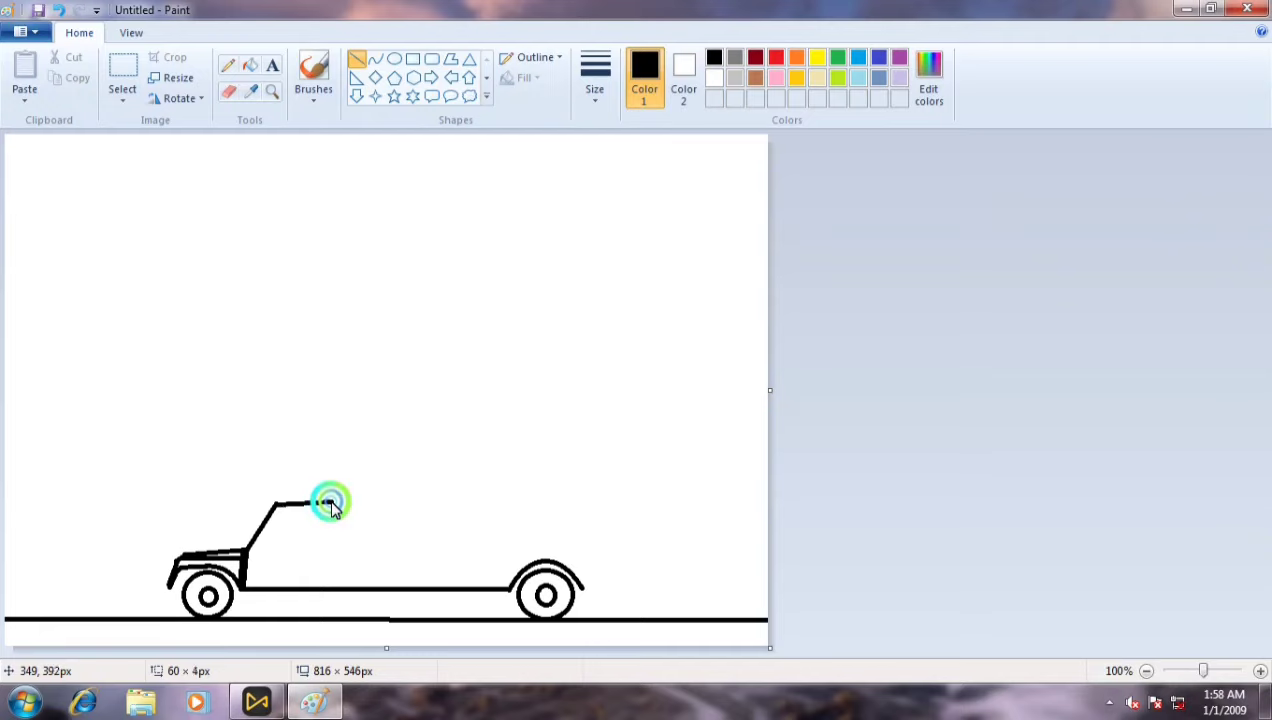
pyautogui.click(338, 519)
pyautogui.moveTo(334, 511); pyautogui.dragTo(330, 584)
pyautogui.click(420, 530)
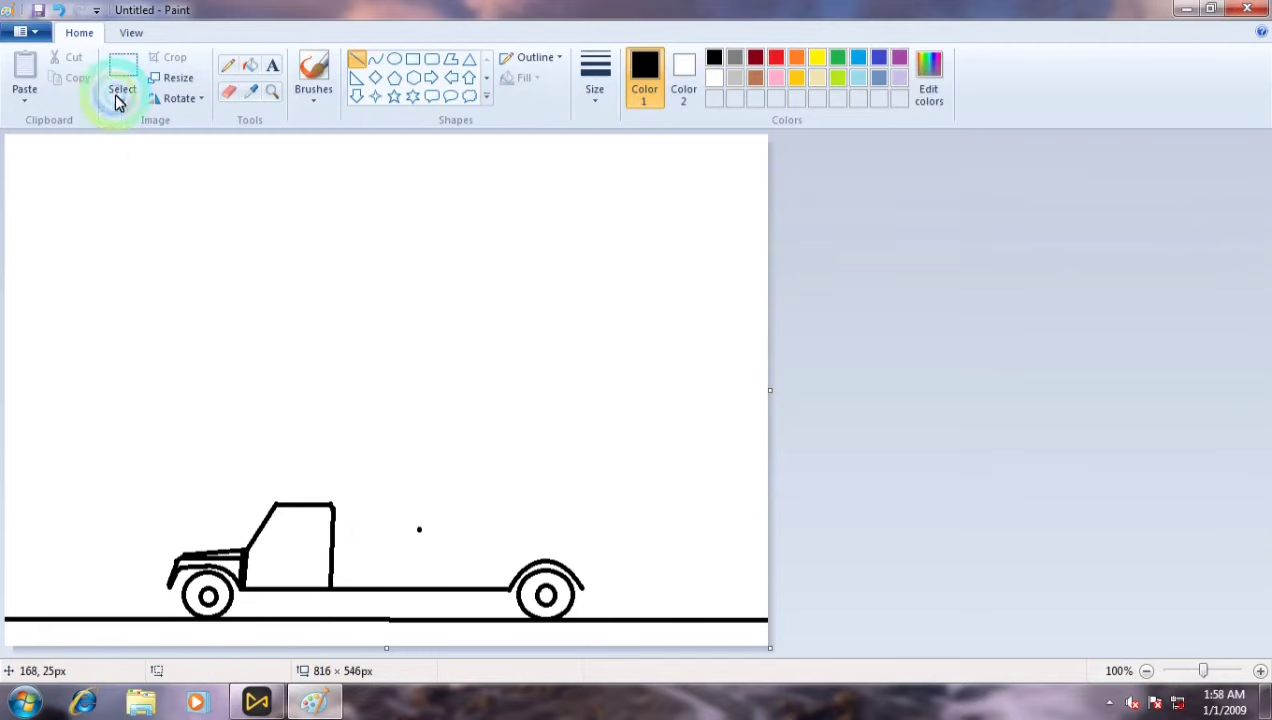
pyautogui.click(228, 91)
pyautogui.click(420, 530)
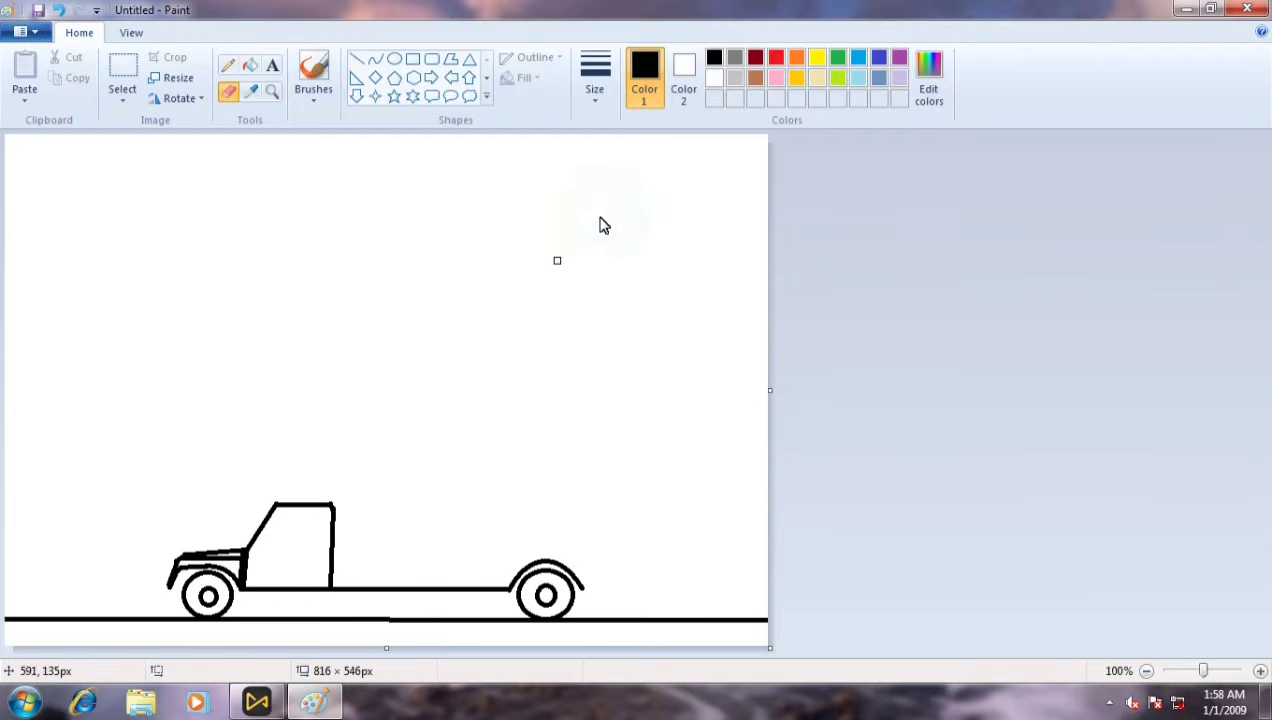
# Paint the narrow gap between the two hood lines solid black.
pyautogui.click(249, 64)
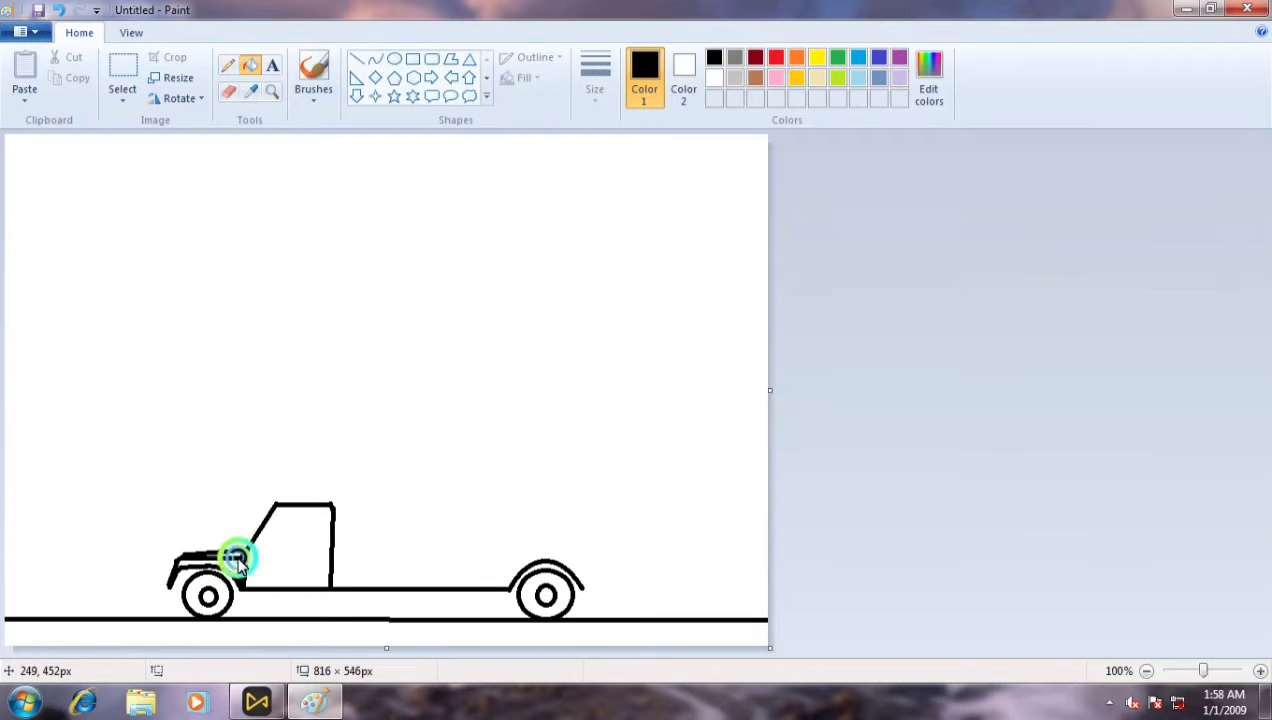
pyautogui.click(228, 64)
pyautogui.click(313, 88)
pyautogui.click(345, 130)
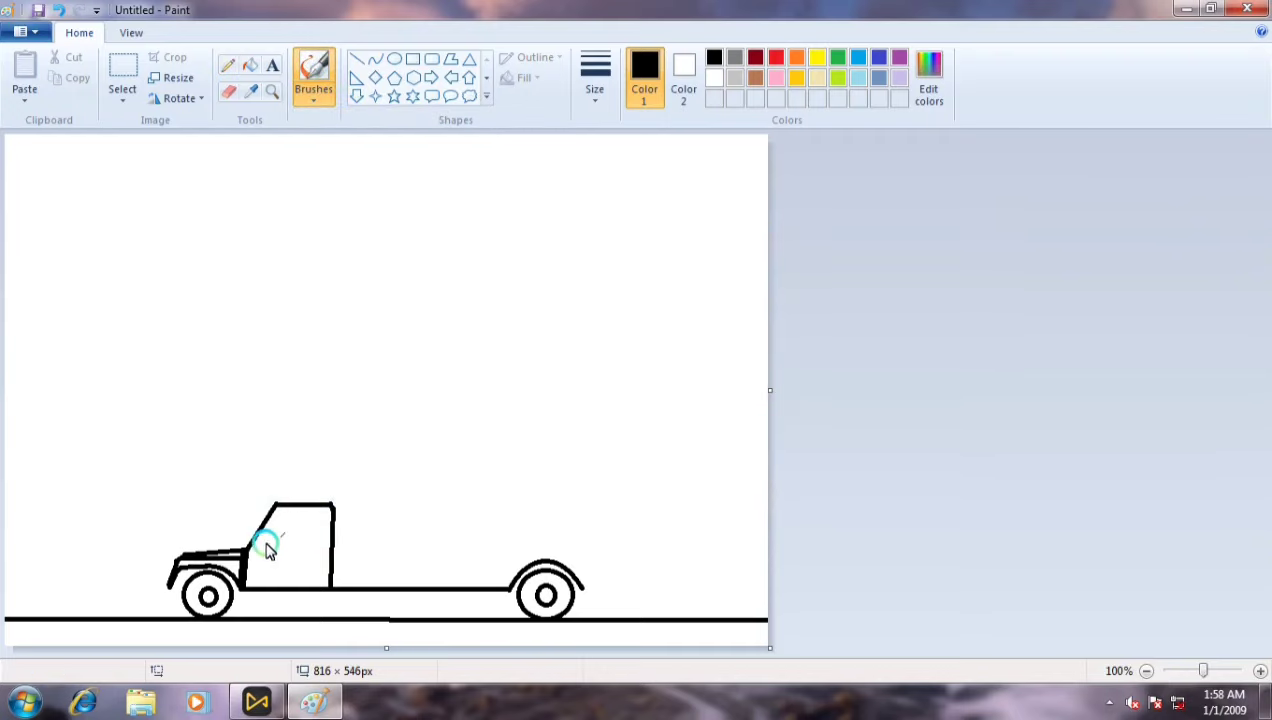
pyautogui.moveTo(240, 557); pyautogui.dragTo(210, 561)
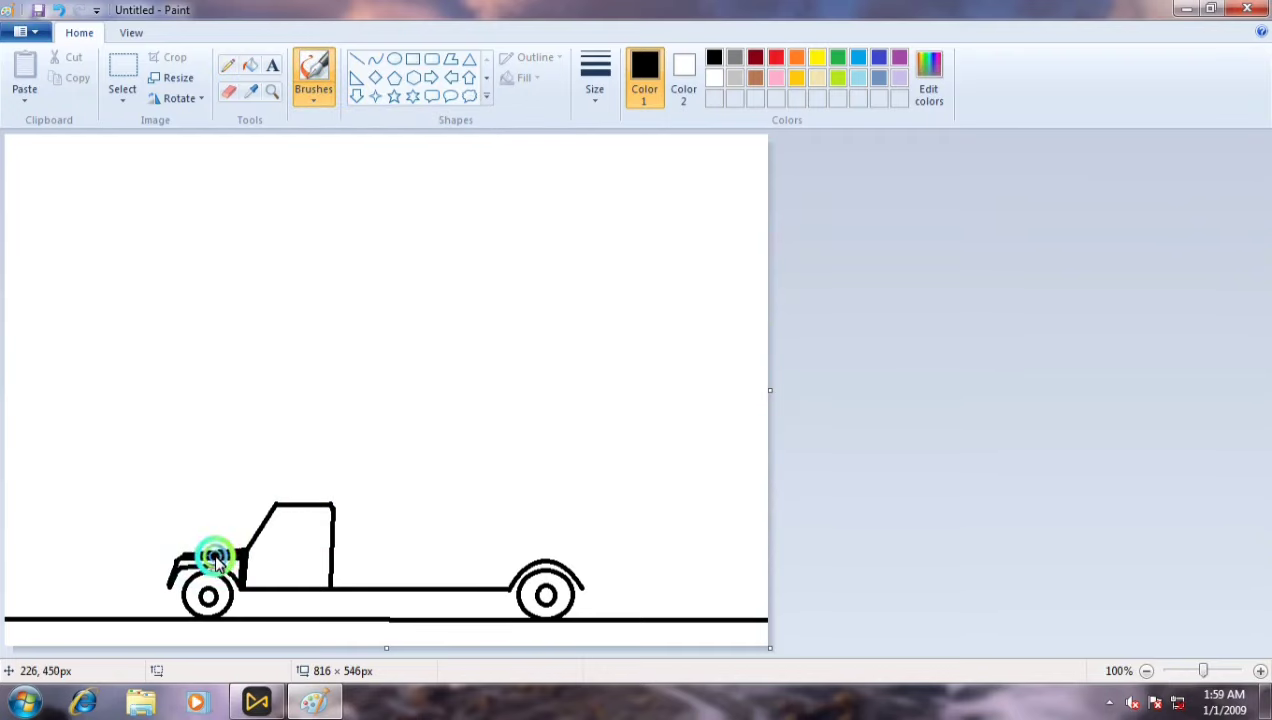
# Add outer lines behind and above the cab, and outline an overhead compartment with a double top band and a small front peak.
pyautogui.click(359, 59)
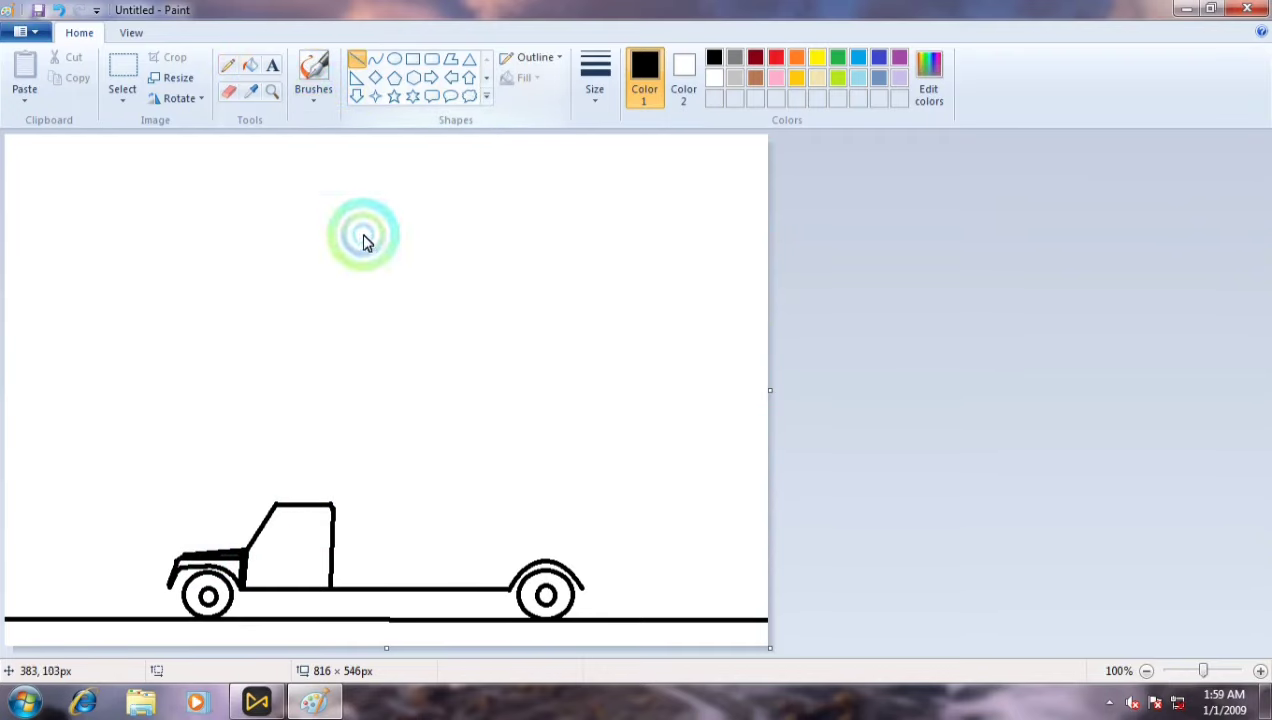
pyautogui.moveTo(333, 590); pyautogui.dragTo(341, 495)
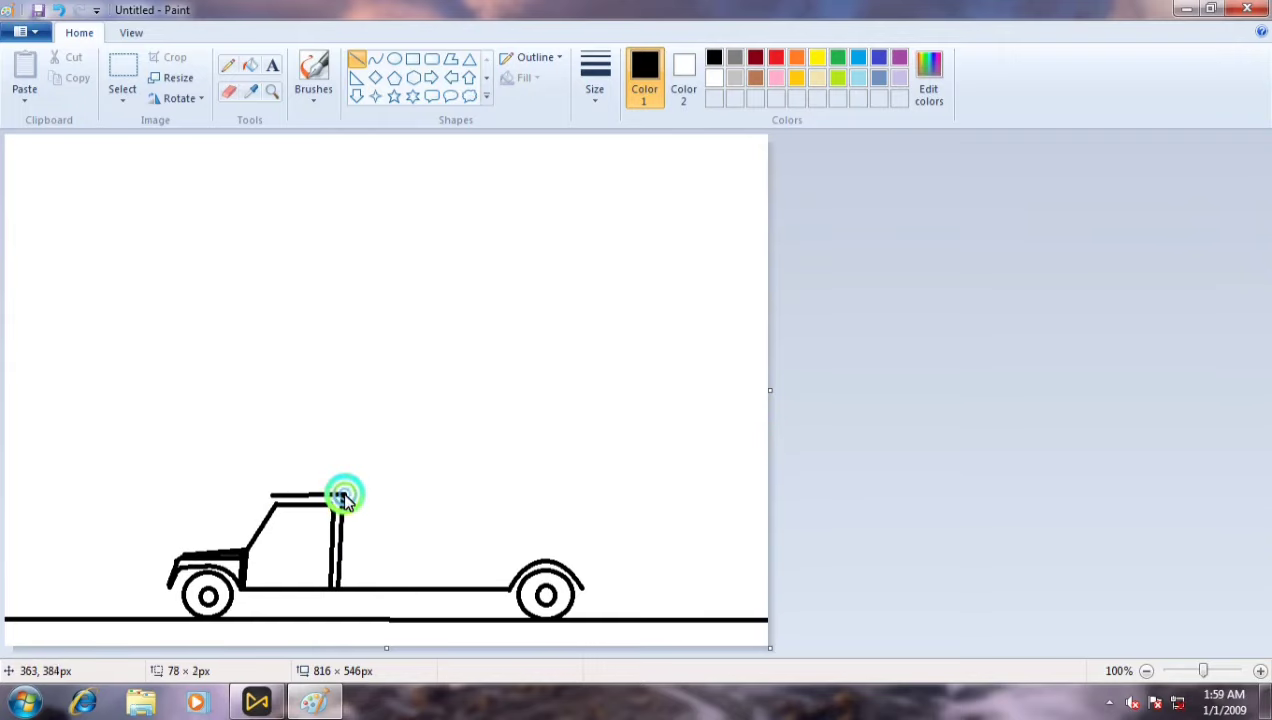
pyautogui.moveTo(271, 476)
pyautogui.mouseDown()
pyautogui.moveTo(357, 476)
pyautogui.moveTo(362, 379)
pyautogui.mouseUp()
pyautogui.moveTo(273, 416)
pyautogui.mouseDown()
pyautogui.moveTo(364, 416)
pyautogui.moveTo(307, 406)
pyautogui.moveTo(362, 404)
pyautogui.mouseUp()
pyautogui.moveTo(273, 416)
pyautogui.mouseDown()
pyautogui.moveTo(273, 386)
pyautogui.moveTo(287, 401)
pyautogui.moveTo(275, 390)
pyautogui.mouseUp()
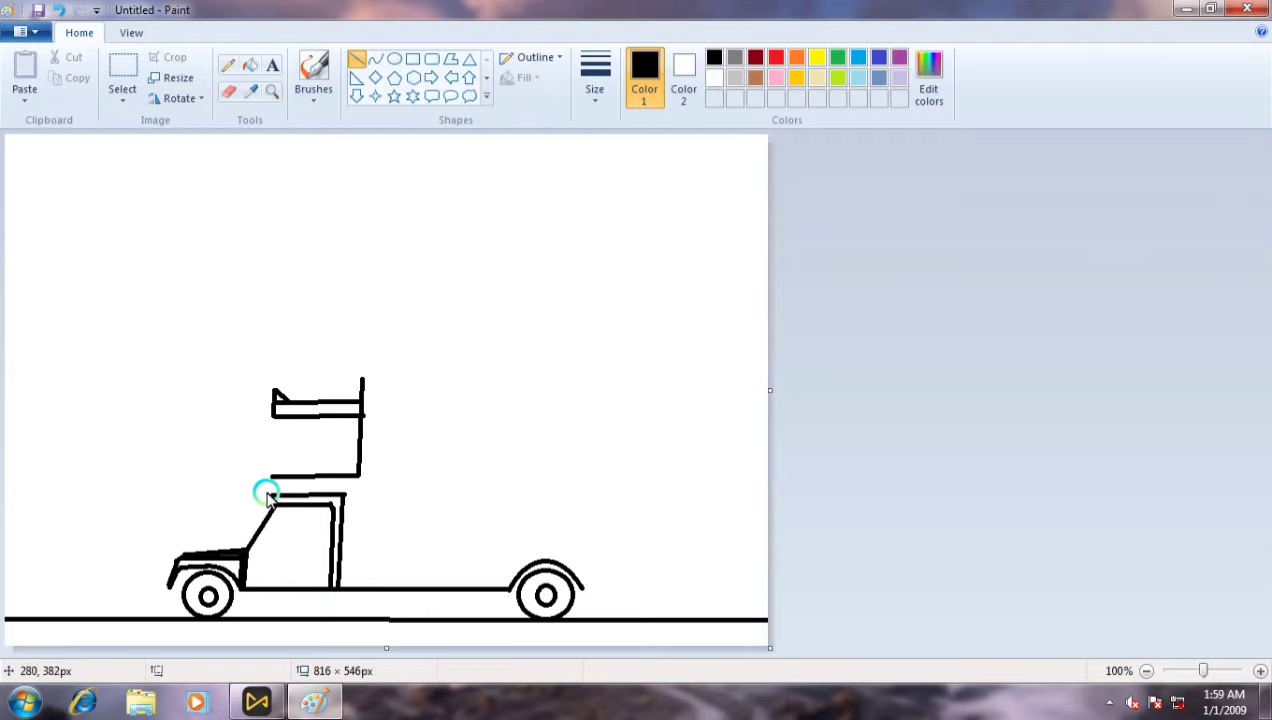
pyautogui.moveTo(270, 495); pyautogui.dragTo(272, 474)
# Draw vertical dividers inside the overhead compartment and a round window about 29 × 30 px in its rear part.
pyautogui.moveTo(307, 418); pyautogui.dragTo(305, 474)
pyautogui.moveTo(281, 418)
pyautogui.mouseDown()
pyautogui.moveTo(285, 481)
pyautogui.moveTo(312, 361)
pyautogui.moveTo(306, 462)
pyautogui.moveTo(321, 434)
pyautogui.moveTo(350, 466)
pyautogui.mouseUp()
pyautogui.click(392, 60)
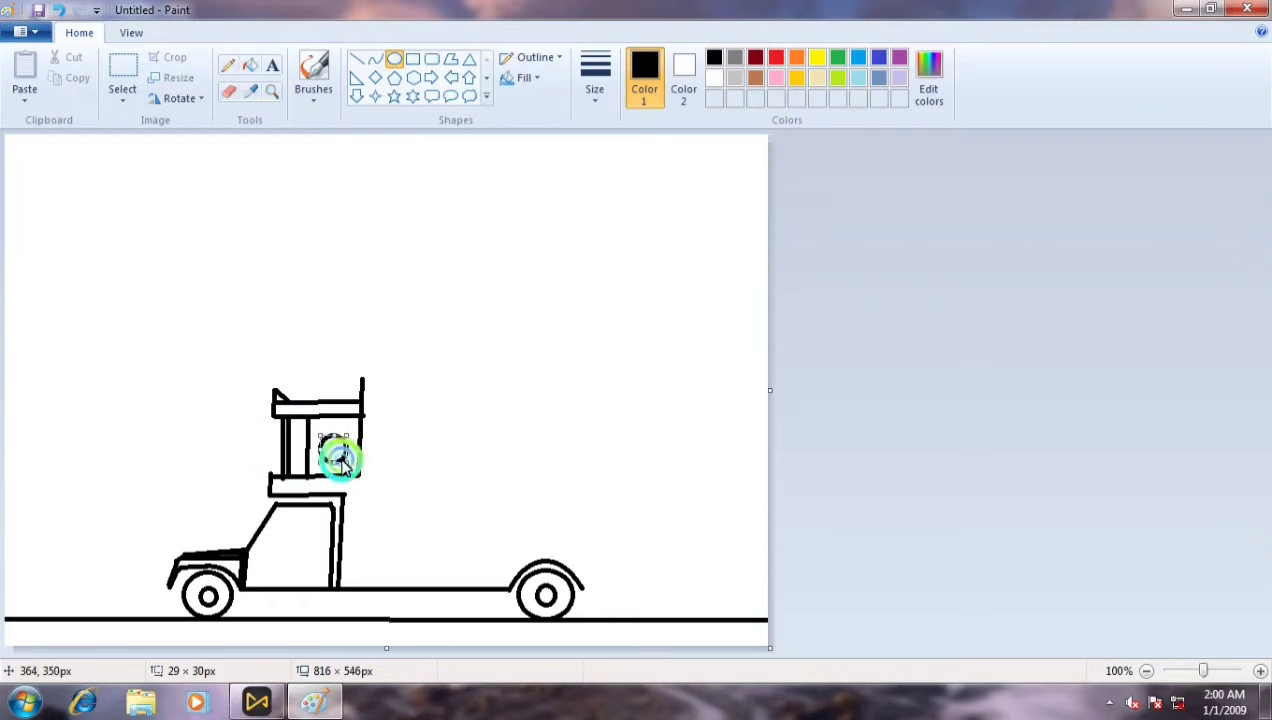
pyautogui.click(314, 78)
# Draw a roofline sloping down about 24 × 27 px from the compartment's rear peak, erase the stray dot, and extend the roofline 147 px horizontally.
pyautogui.click(356, 59)
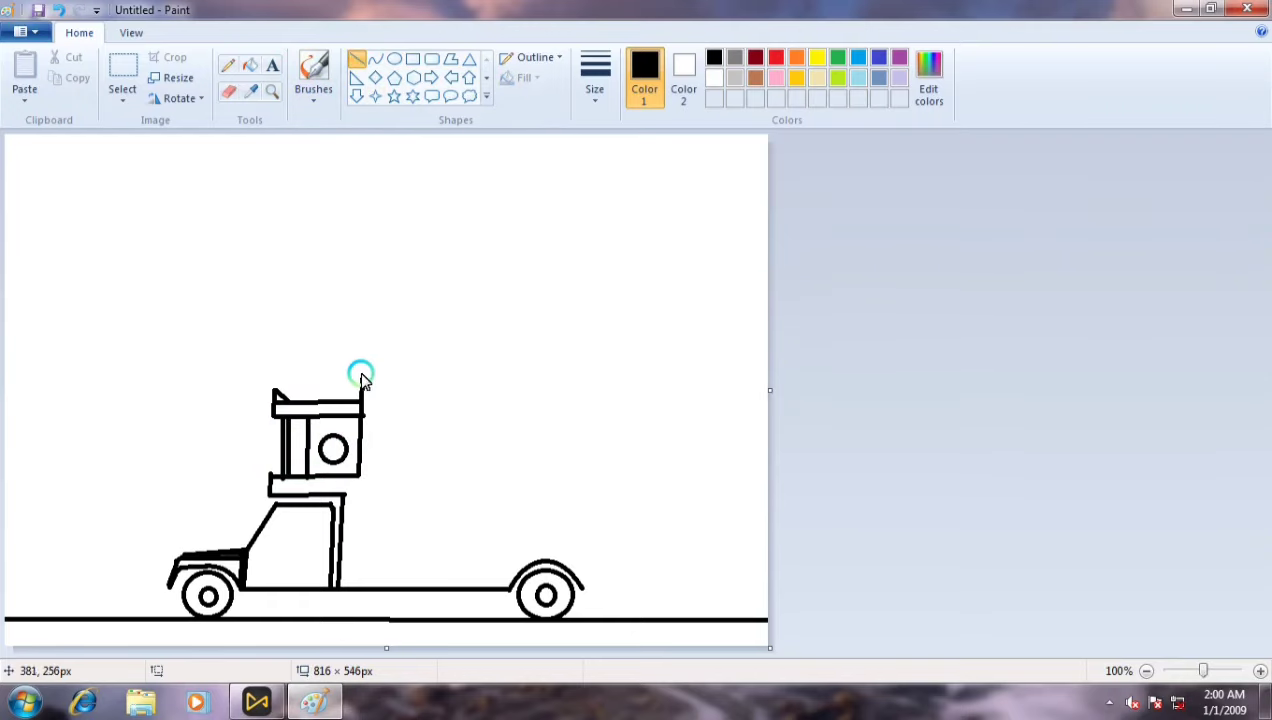
pyautogui.moveTo(362, 384); pyautogui.dragTo(385, 397)
pyautogui.click(380, 317)
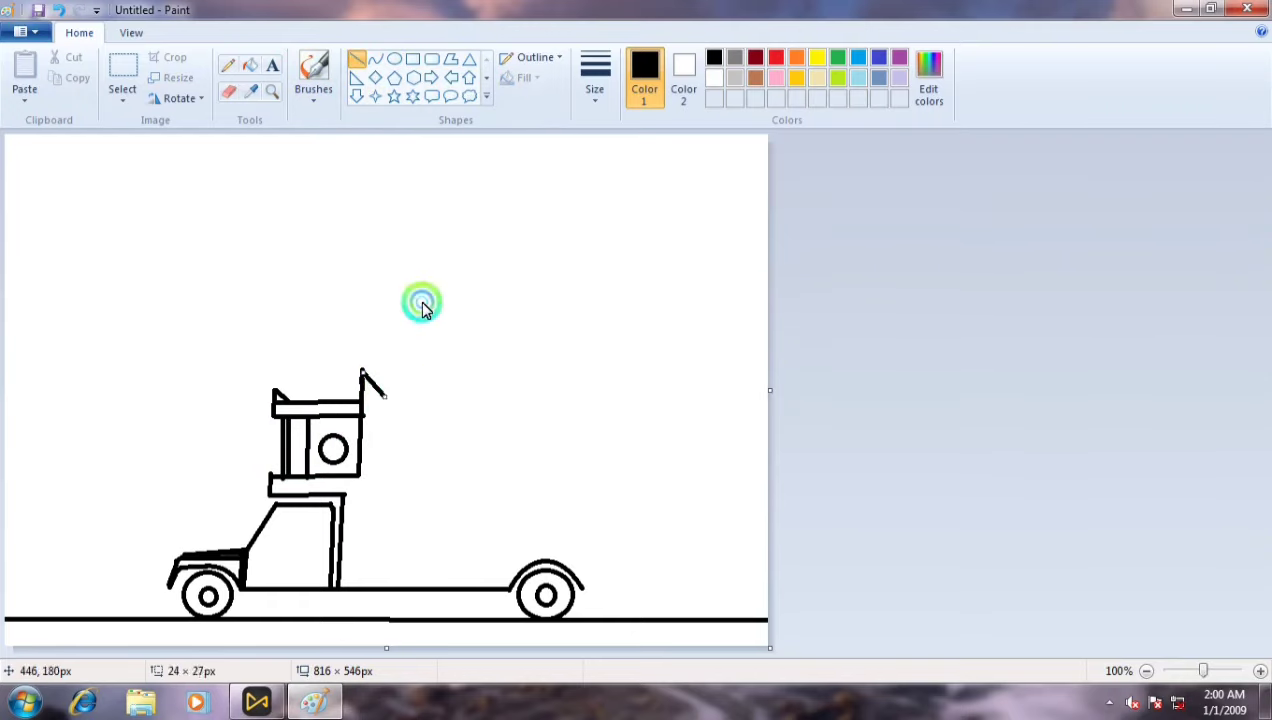
pyautogui.click(422, 303)
pyautogui.click(229, 91)
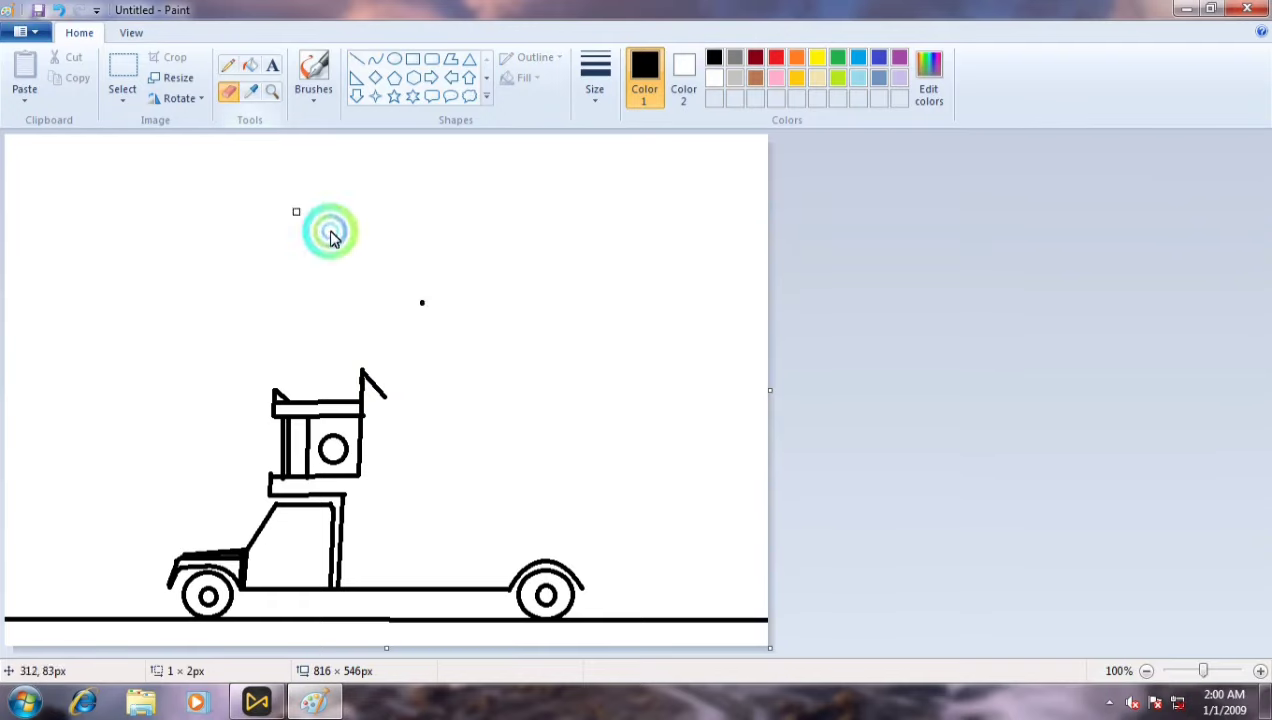
pyautogui.click(423, 303)
pyautogui.click(356, 58)
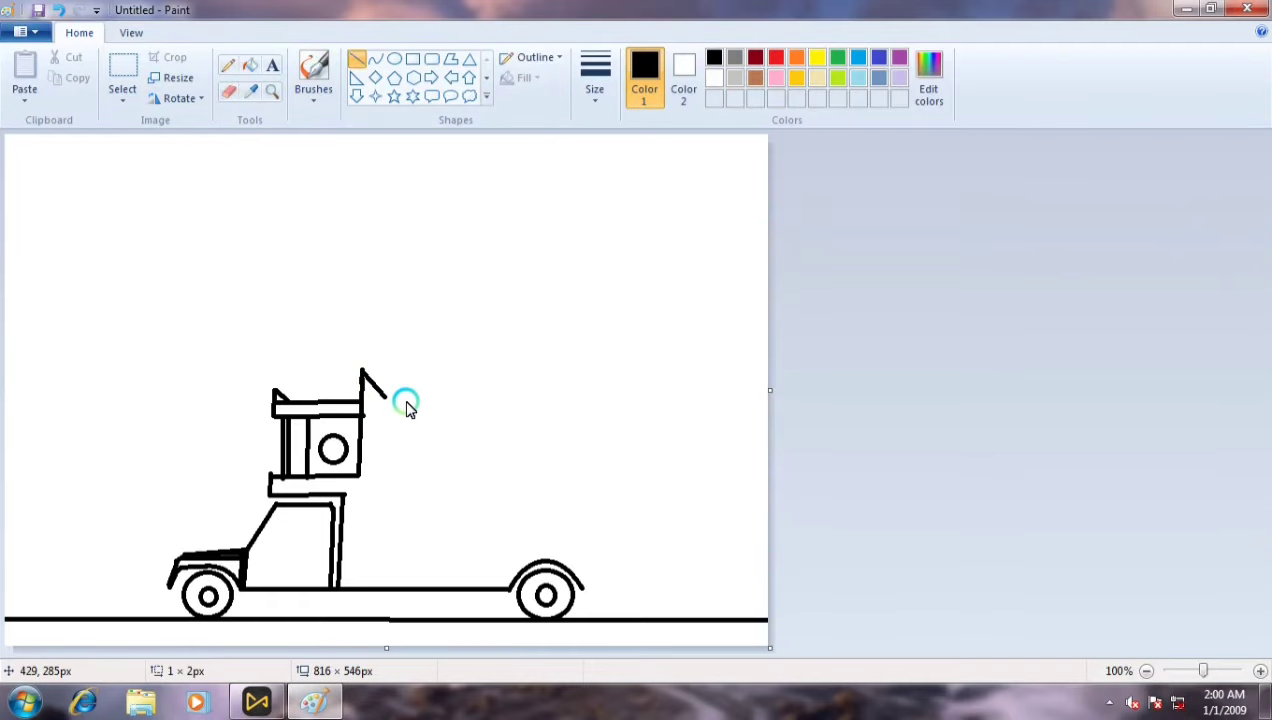
pyautogui.moveTo(385, 397); pyautogui.dragTo(522, 397)
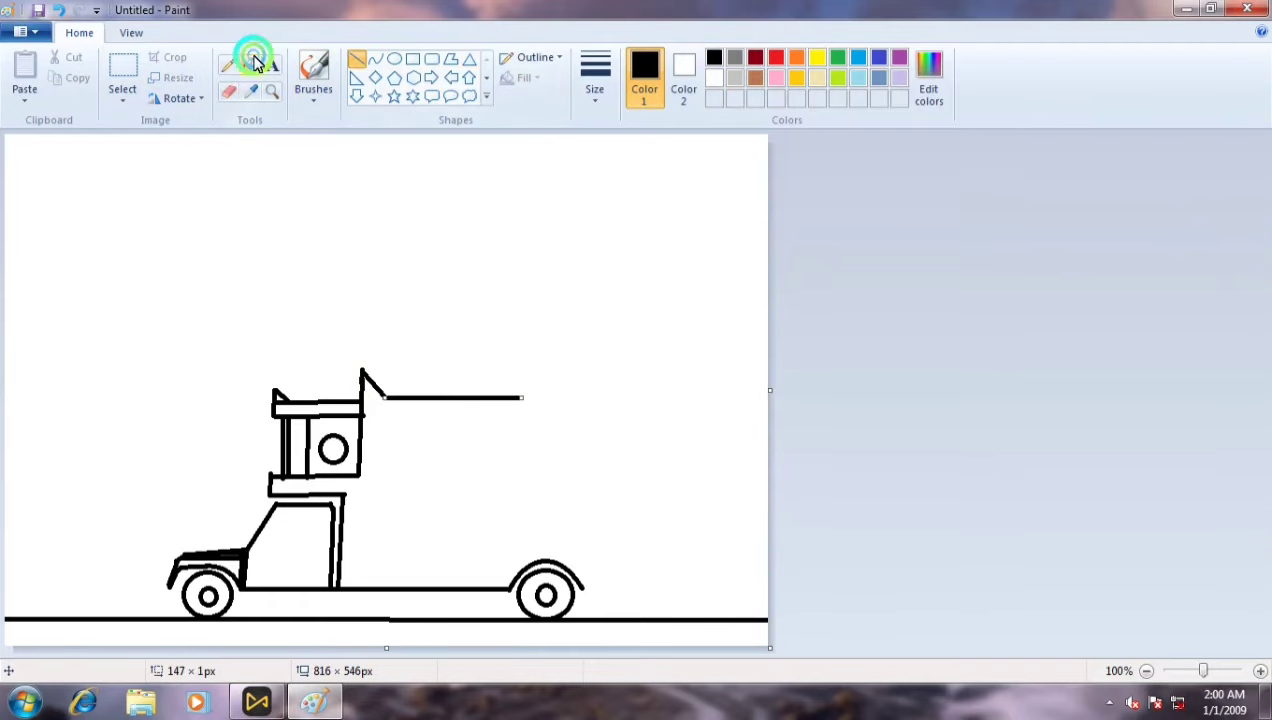
# Fill both tires and the area between the hood and left fender with black.
pyautogui.click(253, 63)
pyautogui.click(538, 589)
pyautogui.click(193, 590)
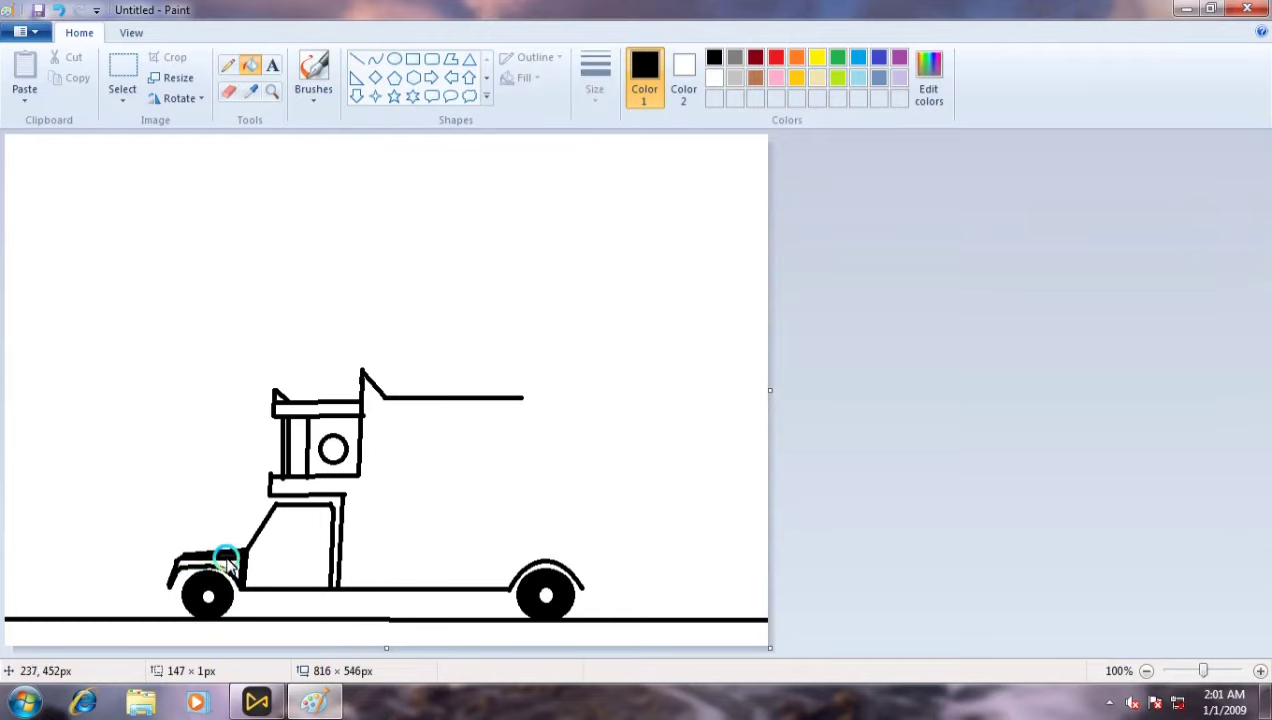
pyautogui.click(229, 568)
# Extend the roofline with a short upward slope and a raised horizontal section, and draw a vertical rear wall about 237 px long.
pyautogui.click(357, 58)
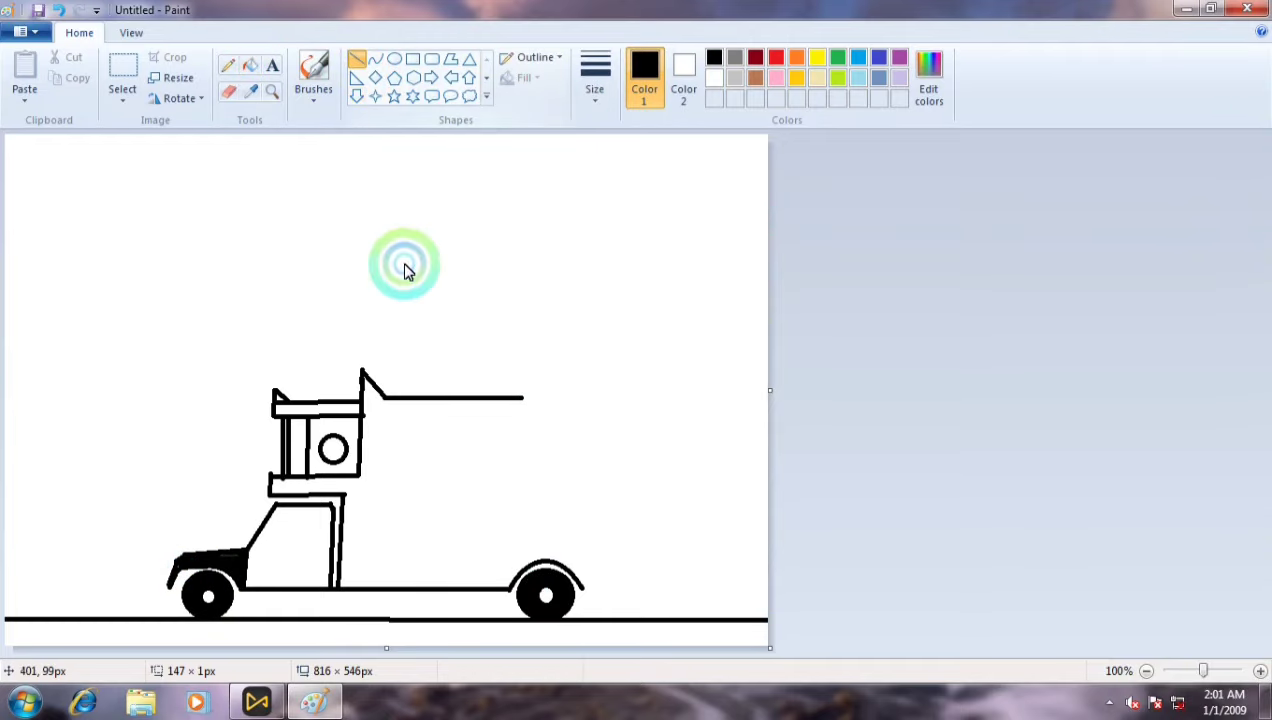
pyautogui.moveTo(521, 400)
pyautogui.mouseDown()
pyautogui.moveTo(540, 372)
pyautogui.moveTo(623, 373)
pyautogui.moveTo(599, 539)
pyautogui.moveTo(611, 590)
pyautogui.mouseUp()
pyautogui.click(57, 10)
pyautogui.moveTo(622, 372); pyautogui.dragTo(622, 592)
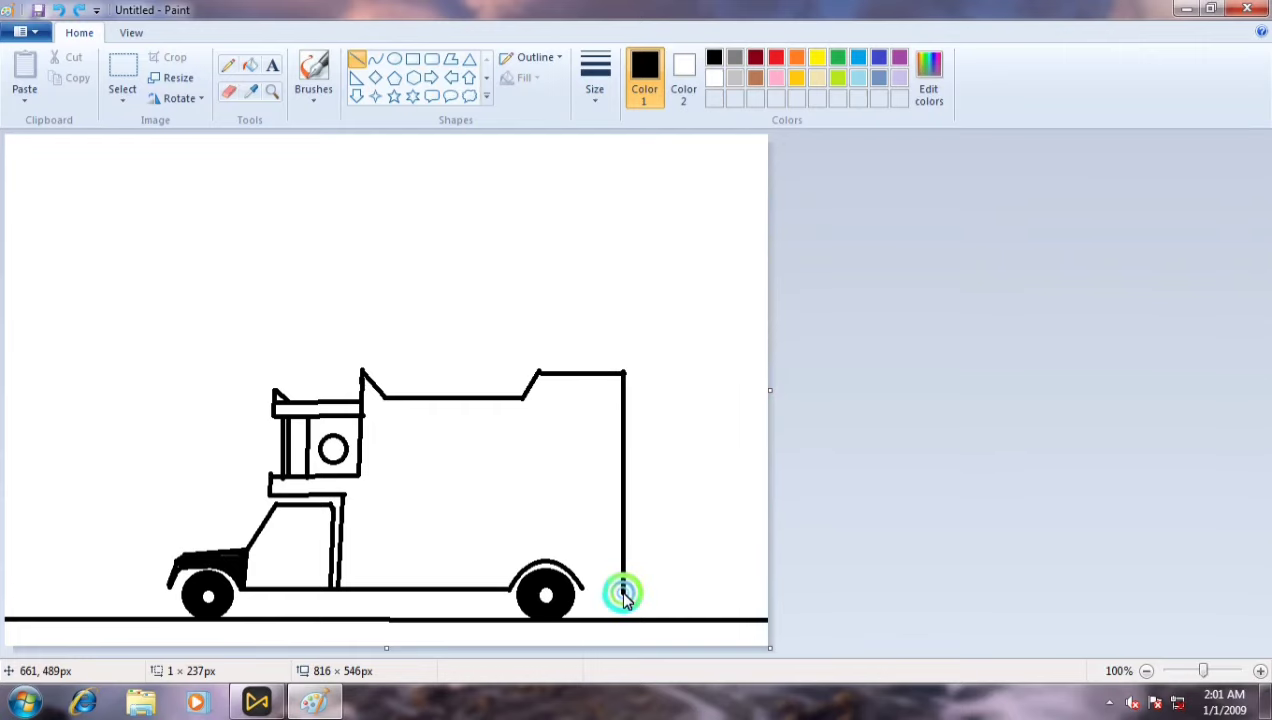
# Slant the rear wall inward about 13 px, draw a parallel line just inside it, and undo the stray line behind the tire.
pyautogui.moveTo(622, 592); pyautogui.dragTo(613, 604)
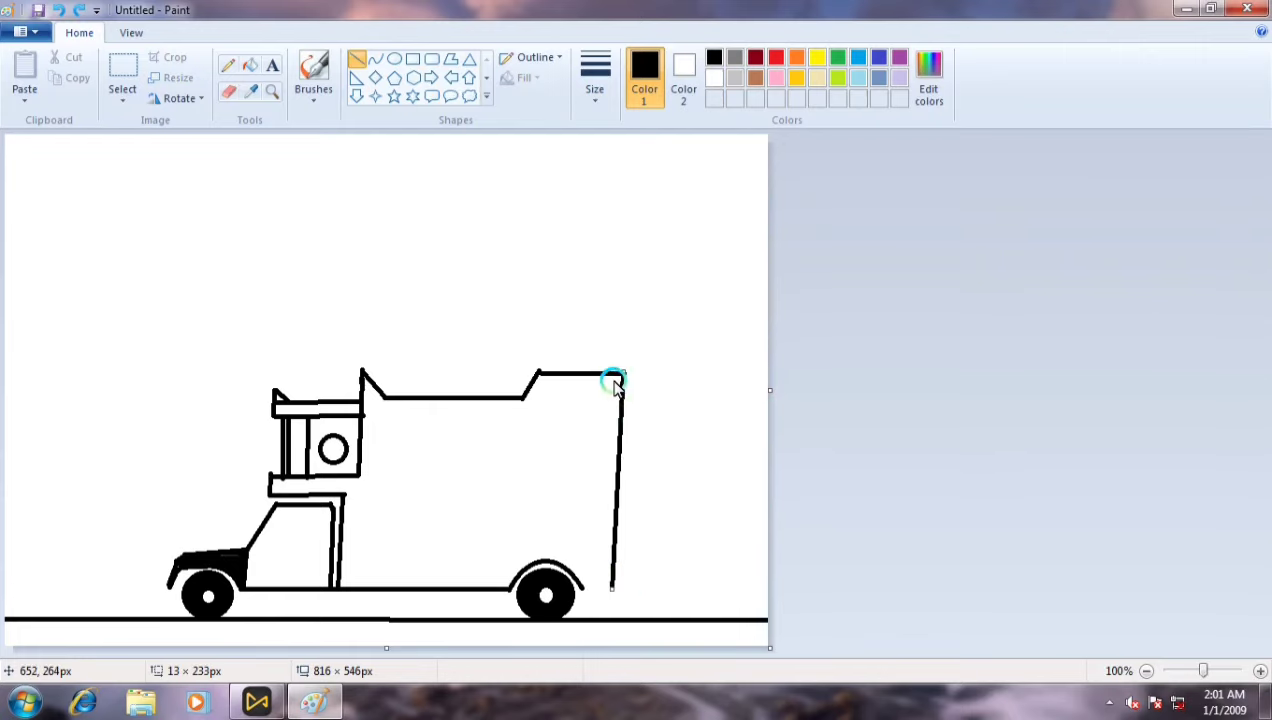
pyautogui.moveTo(623, 373); pyautogui.dragTo(588, 606)
pyautogui.click(940, 353)
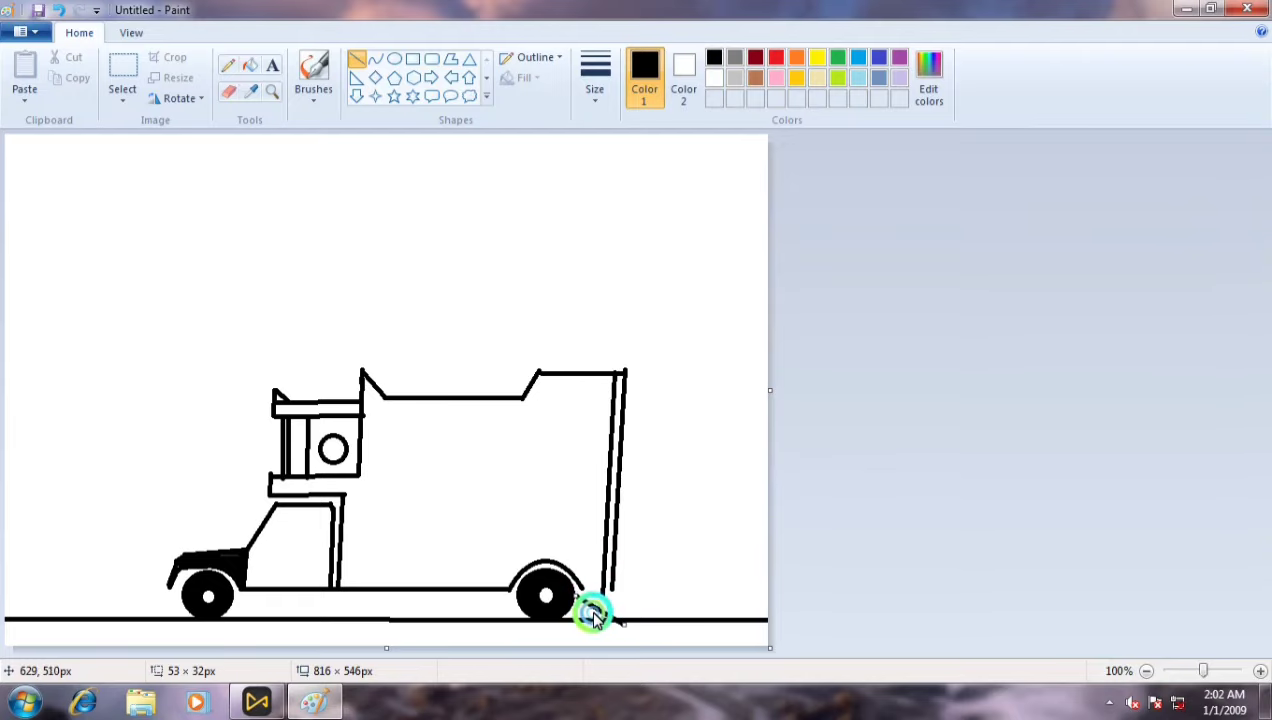
pyautogui.click(44, 9)
pyautogui.click(942, 115)
pyautogui.click(60, 10)
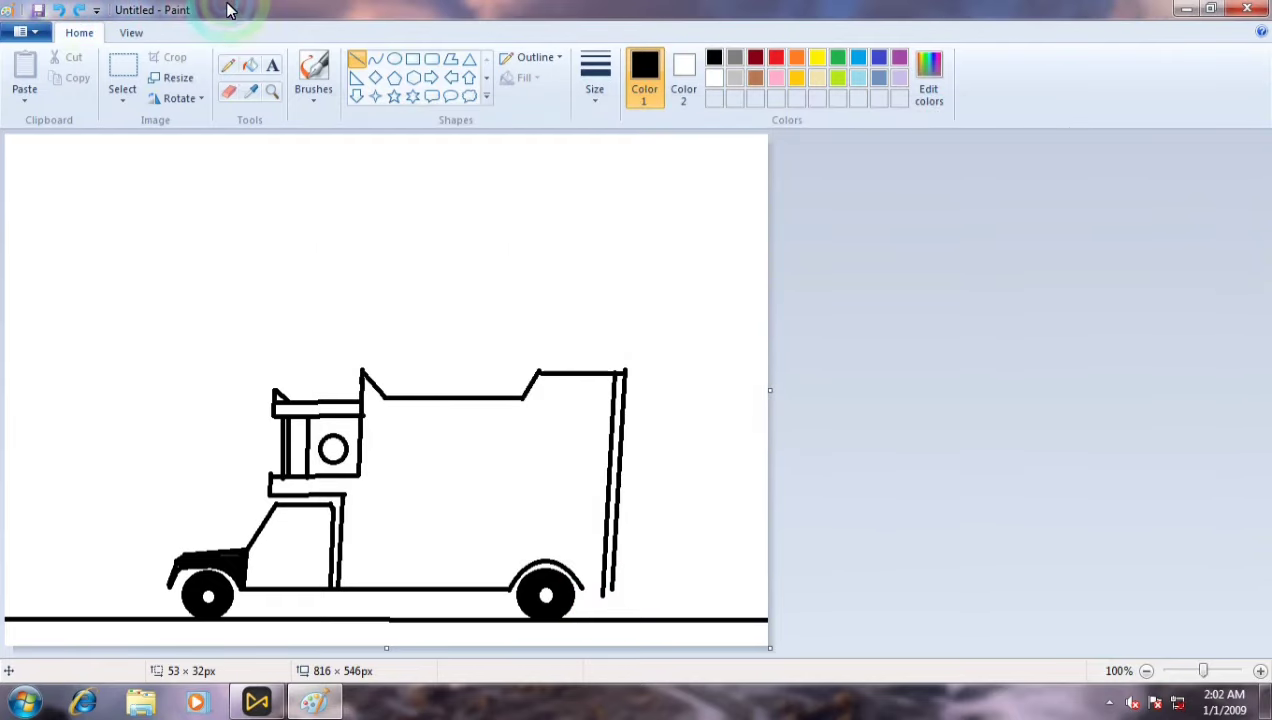
# Draw a curve from the rear fender to the rear wall's base and add short lines forming a bumper that slopes down behind it.
pyautogui.click(376, 59)
pyautogui.moveTo(583, 590)
pyautogui.mouseDown()
pyautogui.moveTo(620, 608)
pyautogui.moveTo(596, 614)
pyautogui.moveTo(611, 586)
pyautogui.mouseUp()
pyautogui.click(972, 509)
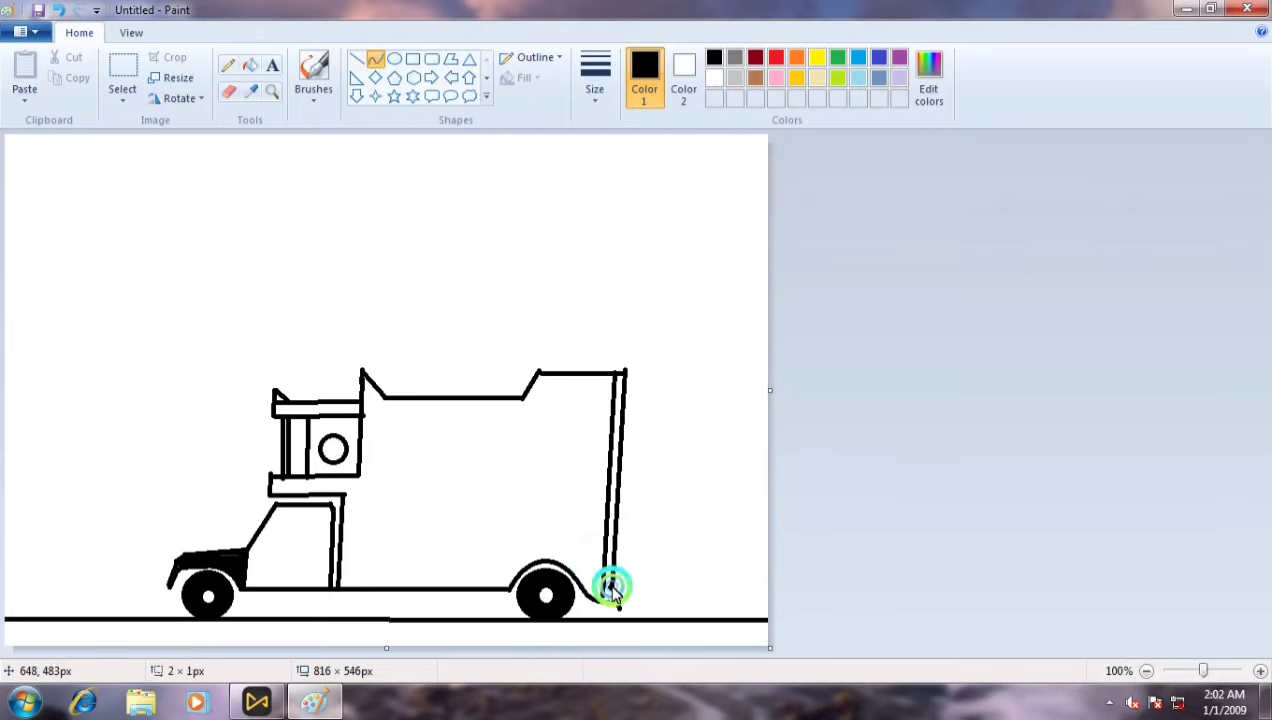
pyautogui.click(356, 58)
pyautogui.moveTo(622, 617)
pyautogui.mouseDown()
pyautogui.moveTo(642, 610)
pyautogui.moveTo(612, 589)
pyautogui.mouseUp()
pyautogui.click(228, 91)
pyautogui.click(356, 59)
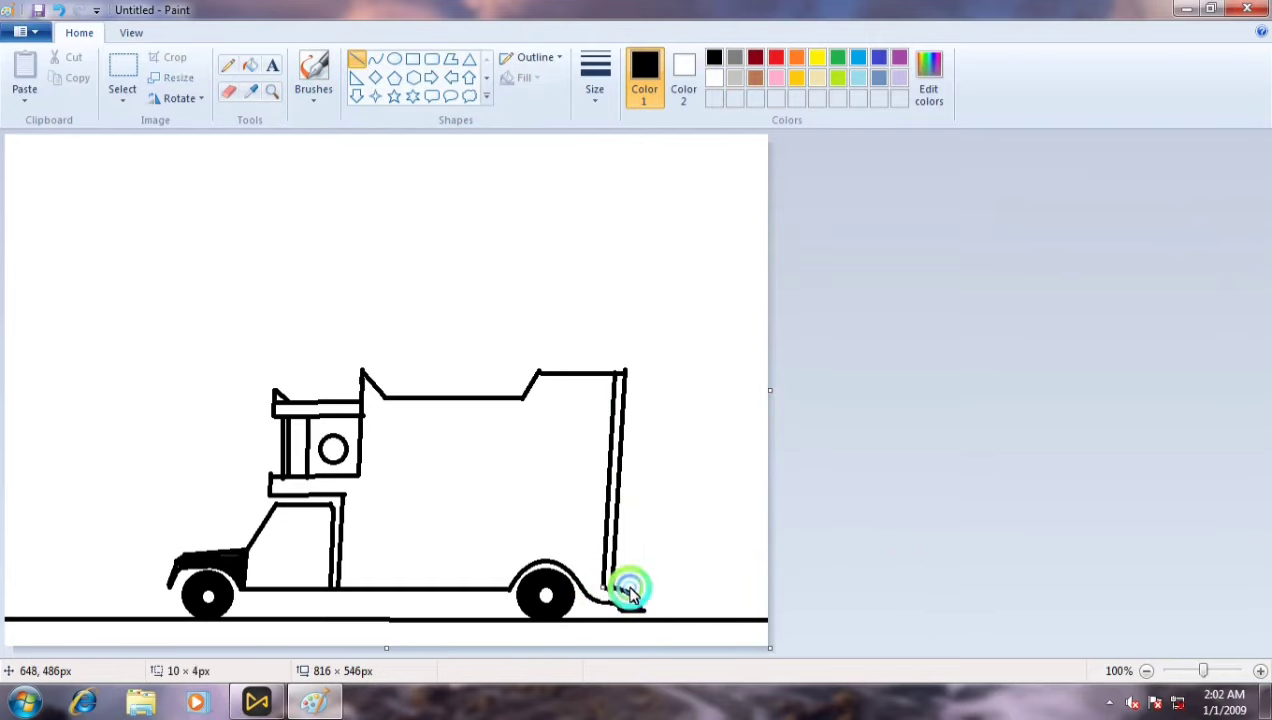
pyautogui.click(842, 558)
# Draw a rectangular window about 107 × 55 px in the upper rear part of the camper body.
pyautogui.click(411, 58)
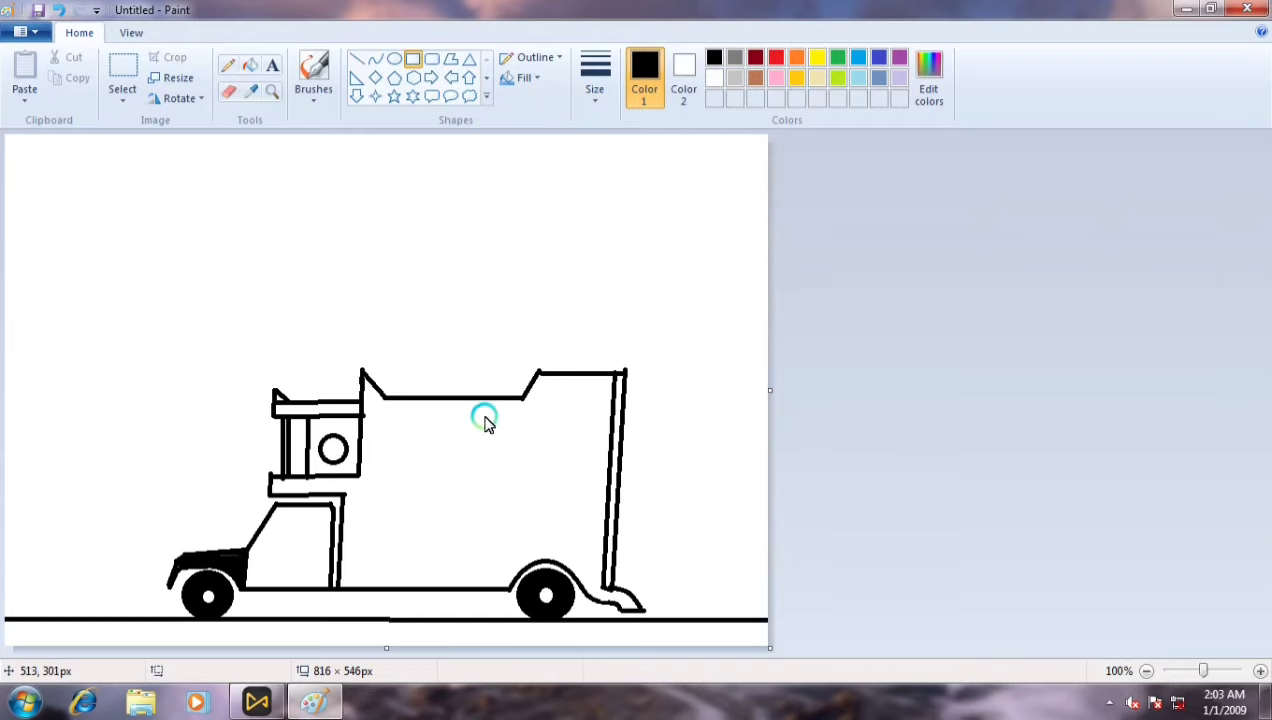
pyautogui.moveTo(489, 413); pyautogui.dragTo(591, 464)
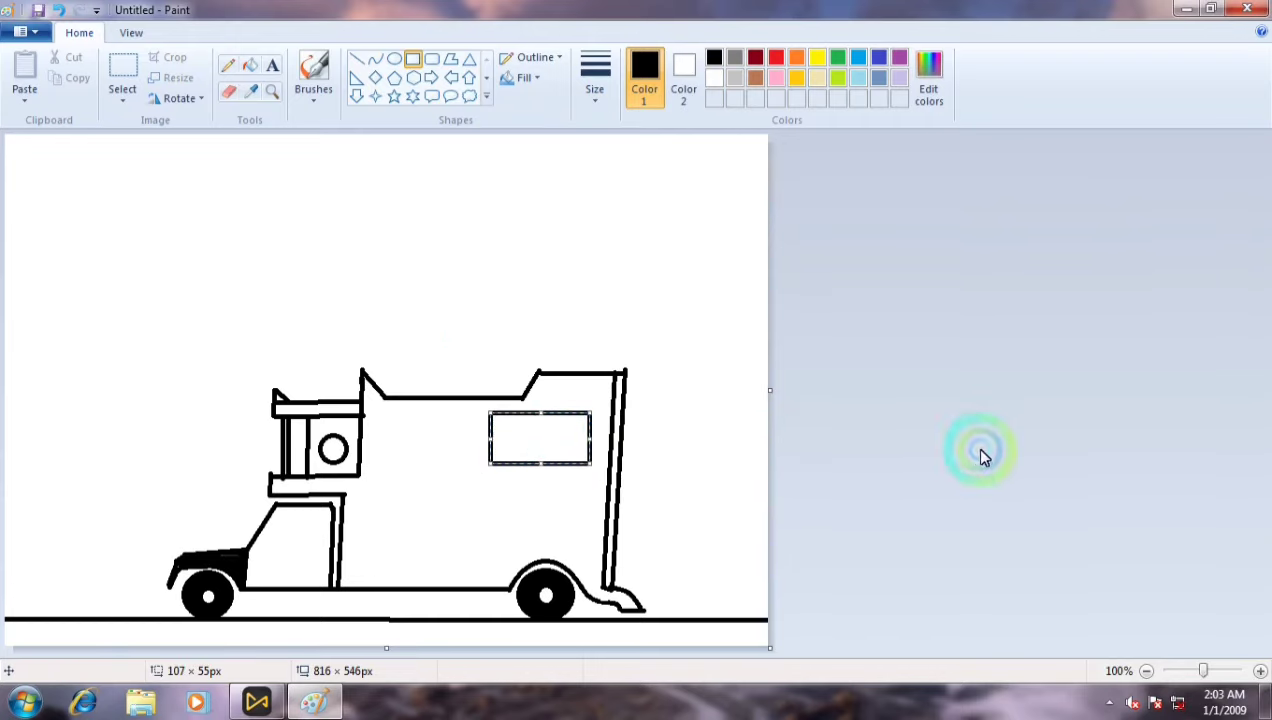
pyautogui.click(558, 436)
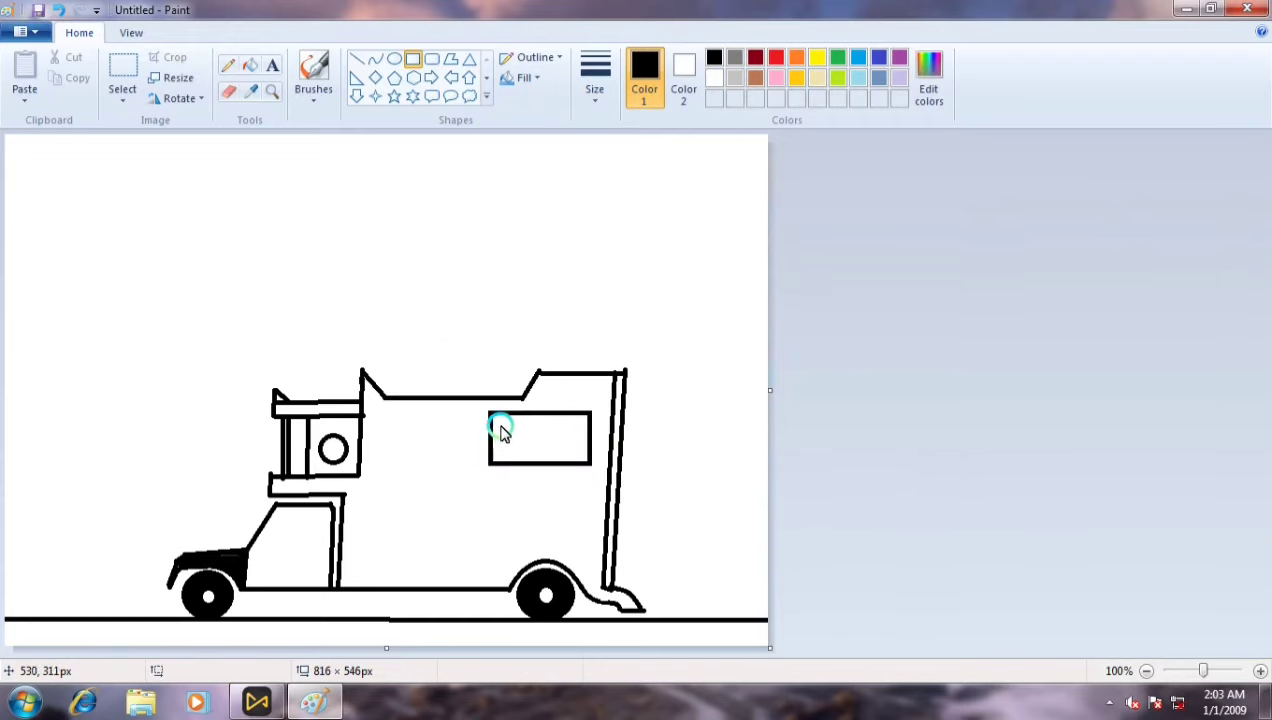
pyautogui.moveTo(481, 413); pyautogui.dragTo(590, 462)
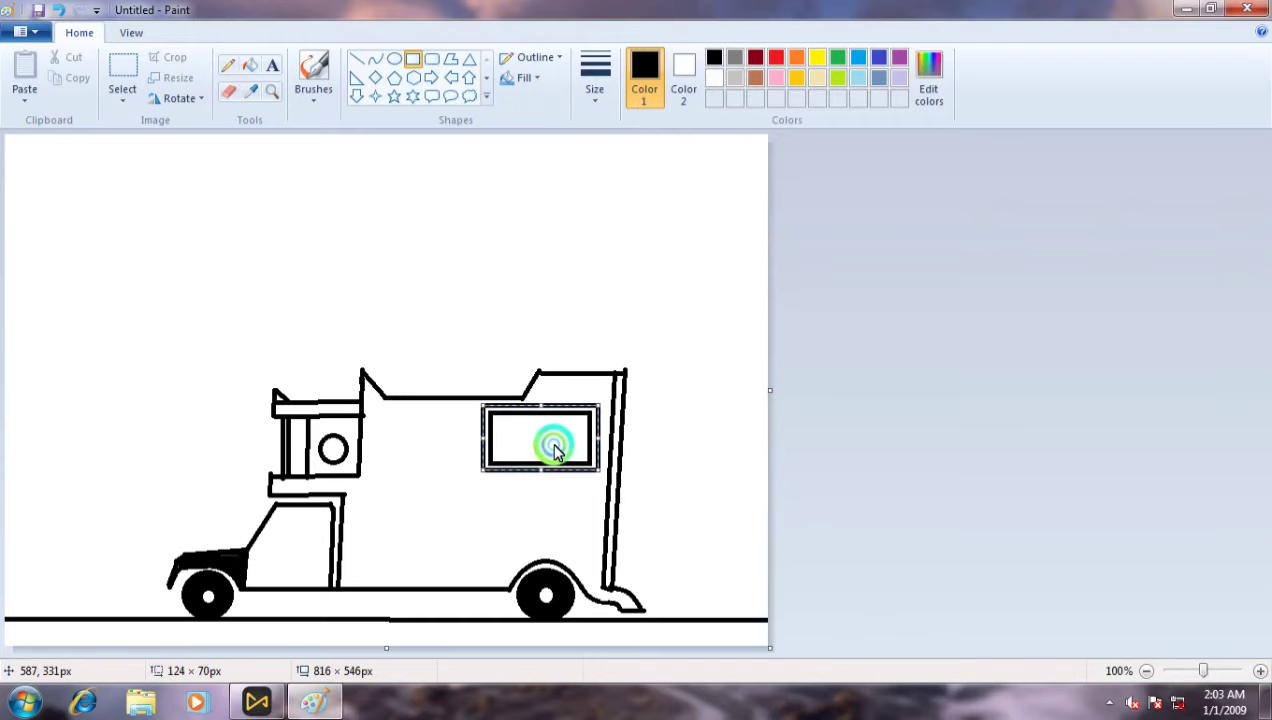
pyautogui.click(858, 418)
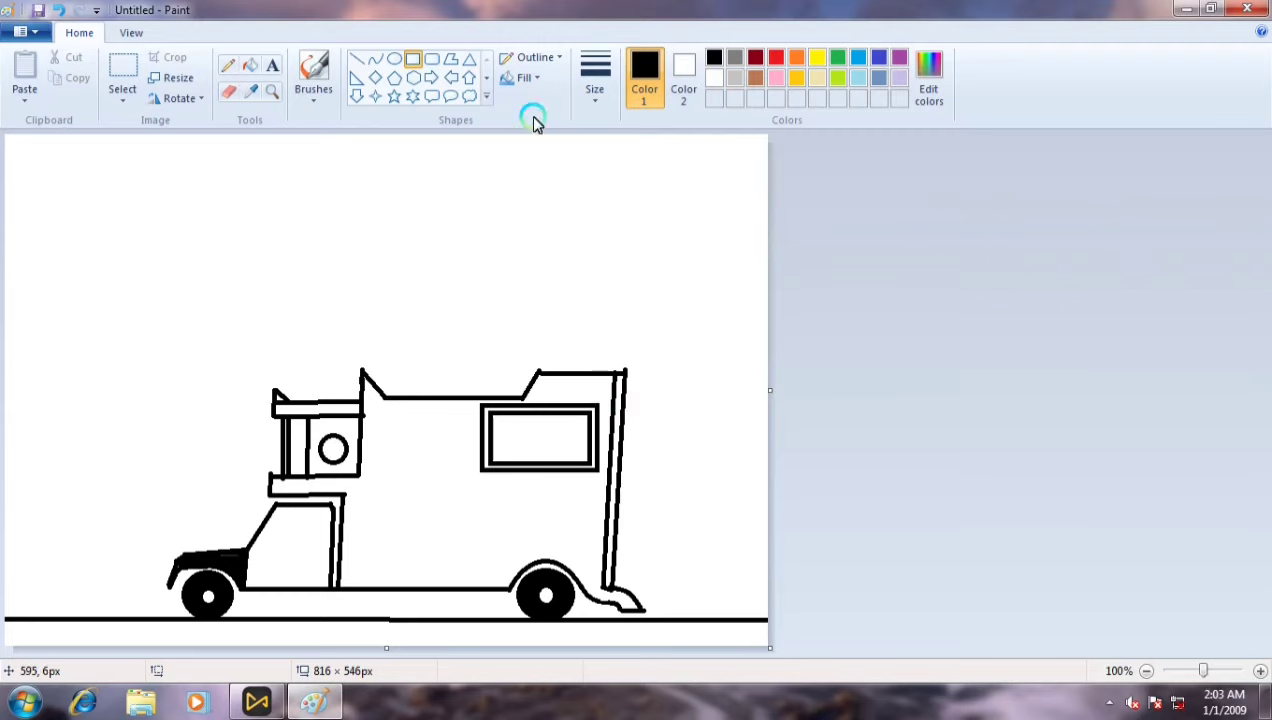
pyautogui.click(60, 11)
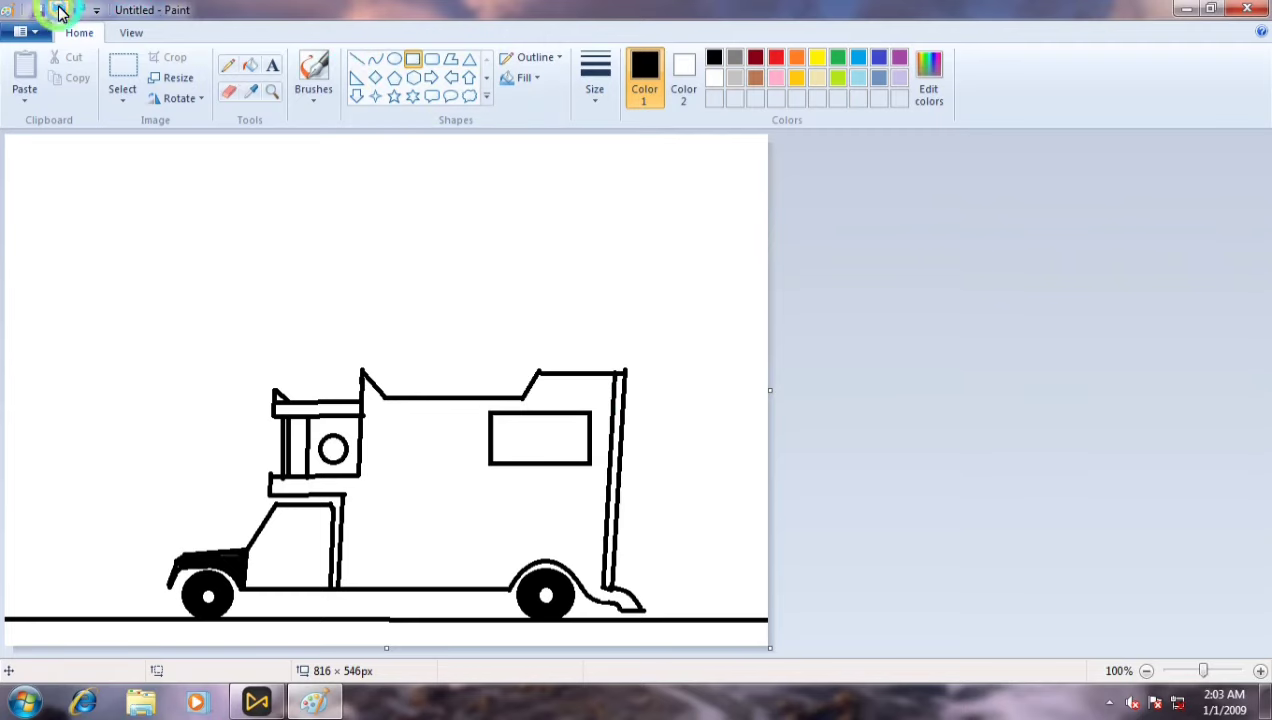
# Draw a door rectangle about 54 × 72 px behind the cab and a narrower rectangle about 30 × 61 px beneath it.
pyautogui.moveTo(390, 482); pyautogui.dragTo(440, 543)
pyautogui.click(801, 500)
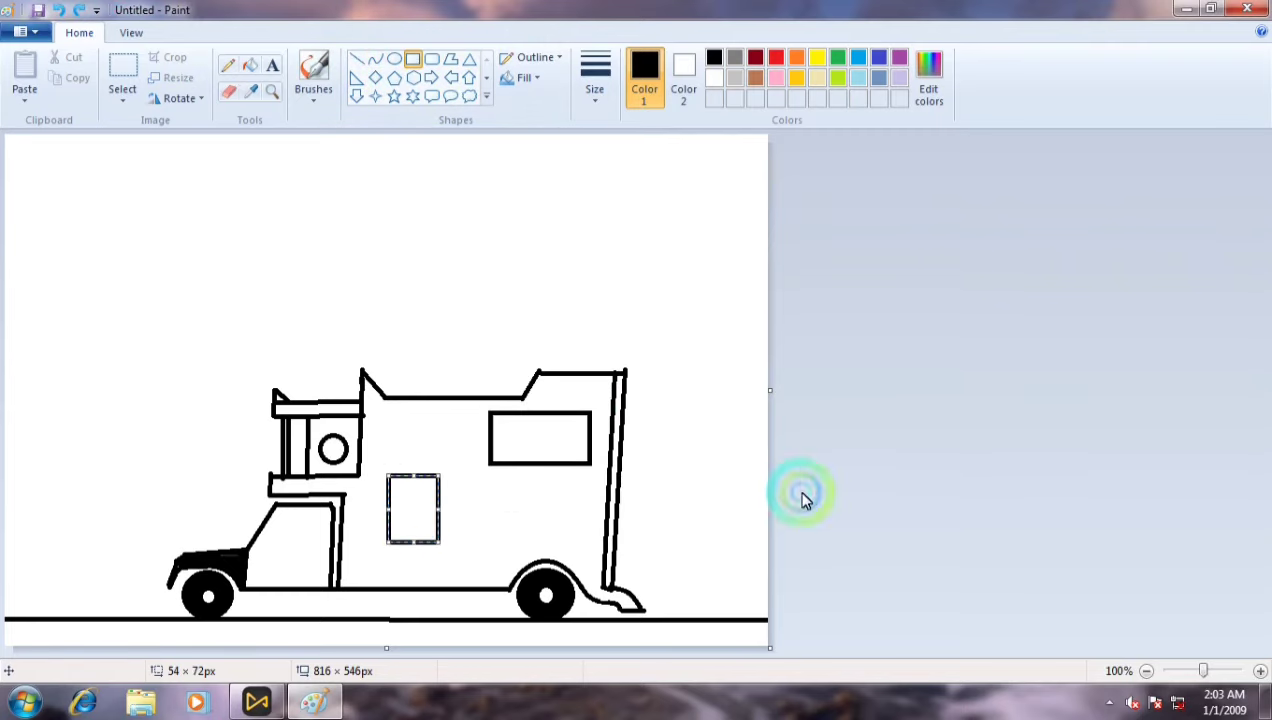
pyautogui.click(407, 67)
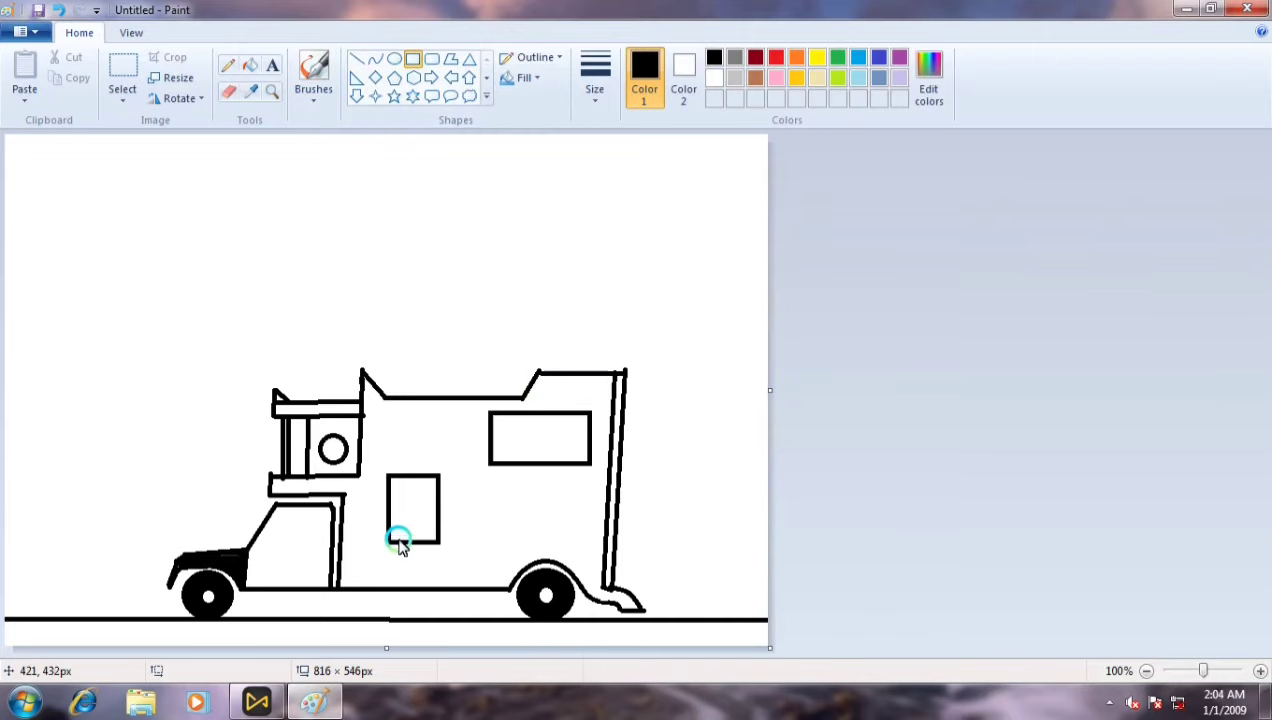
pyautogui.moveTo(398, 541); pyautogui.dragTo(426, 600)
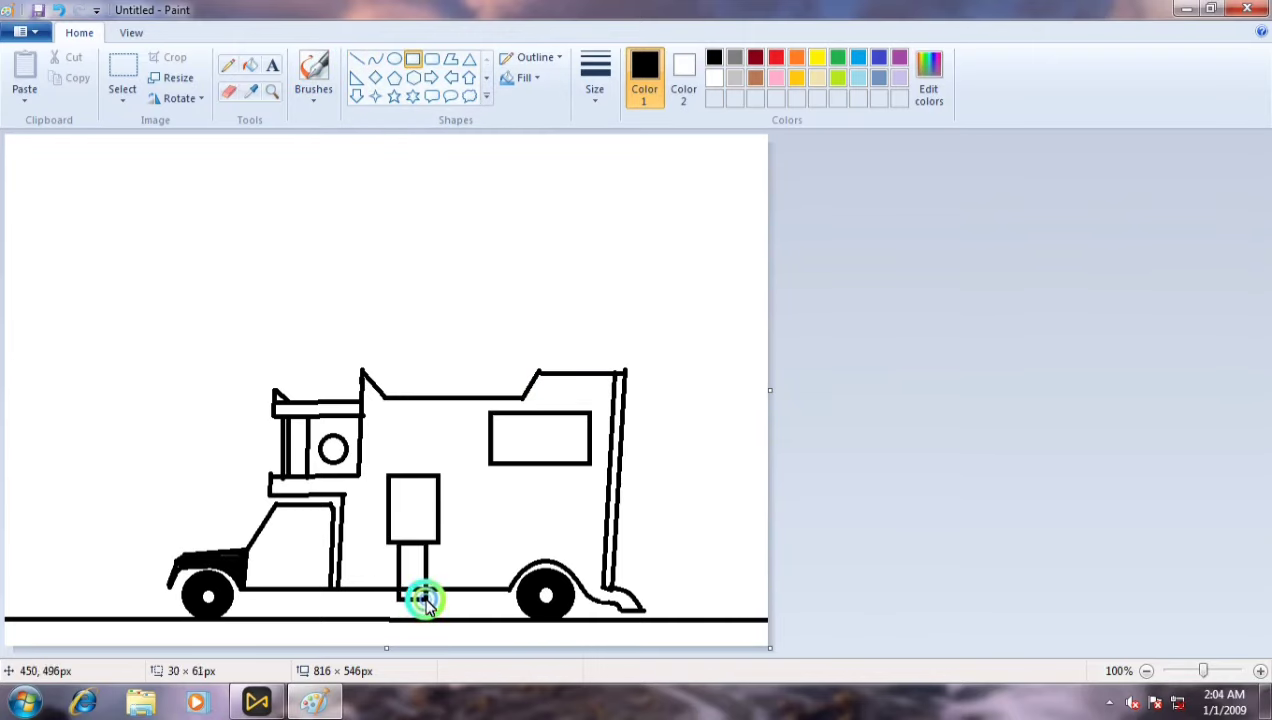
pyautogui.click(818, 522)
# Draw horizontal rungs across the narrow rectangle below the door to form steps.
pyautogui.click(354, 57)
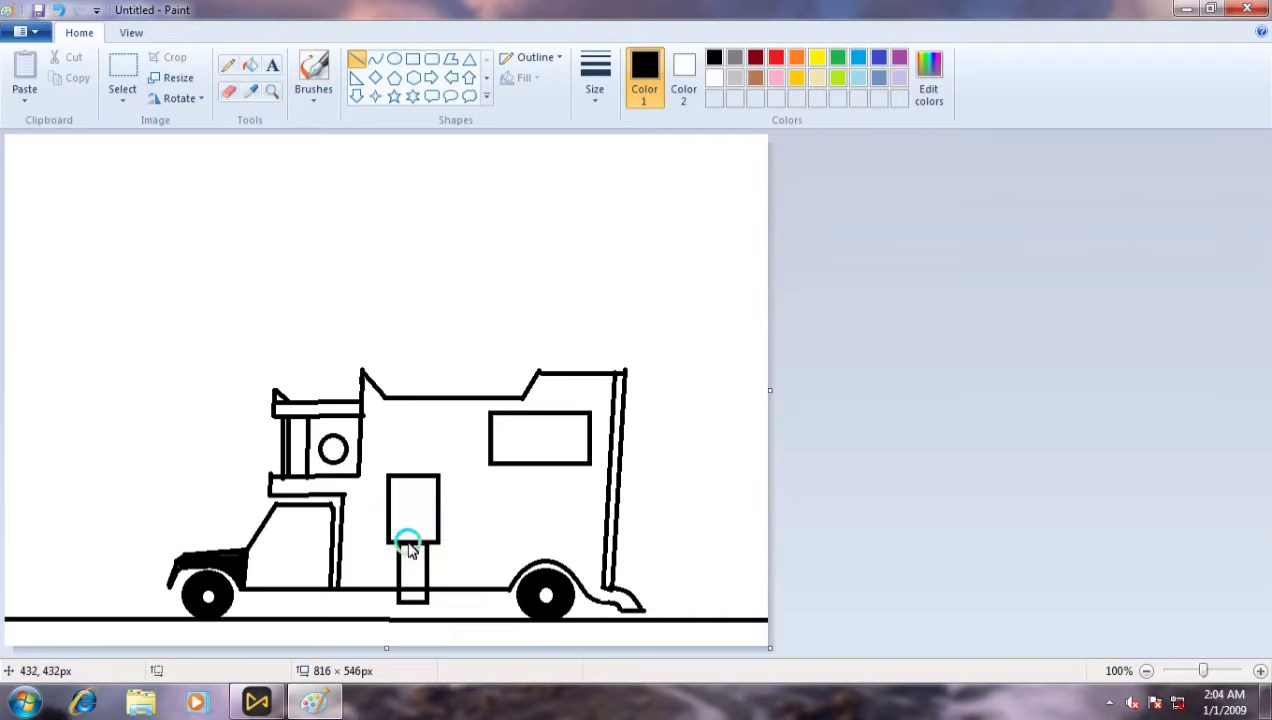
pyautogui.moveTo(400, 552)
pyautogui.mouseDown()
pyautogui.moveTo(428, 552)
pyautogui.moveTo(442, 572)
pyautogui.mouseUp()
pyautogui.click(857, 558)
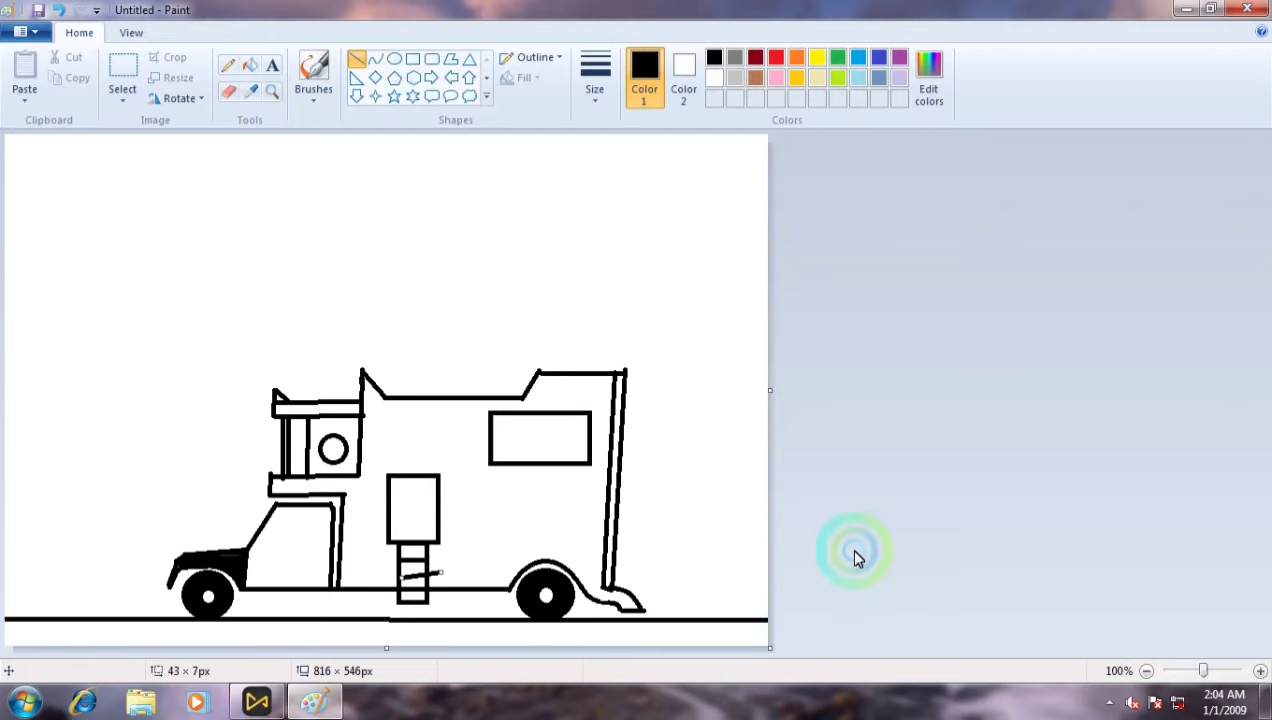
pyautogui.click(428, 574)
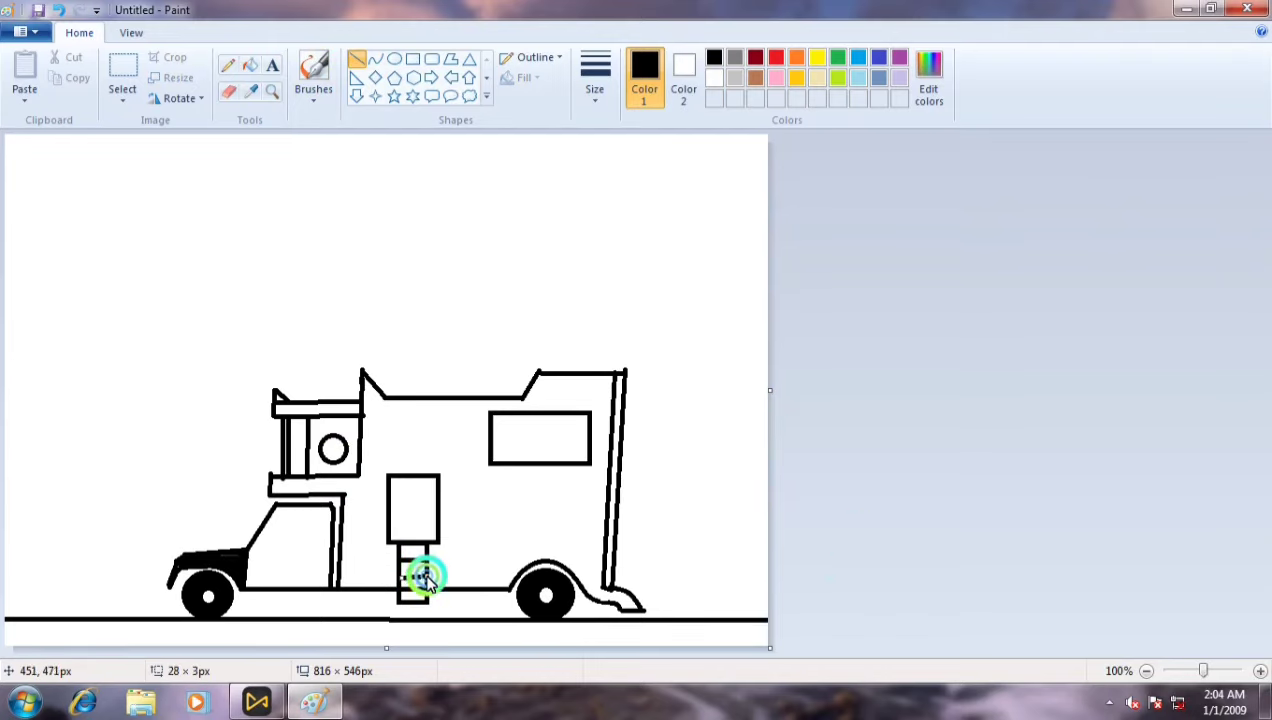
pyautogui.click(838, 558)
pyautogui.click(570, 453)
# Draw an open door leaf inside the door rectangle with two slanted lines joined by a vertical line, undoing the misplaced stroke.
pyautogui.moveTo(388, 479)
pyautogui.mouseDown()
pyautogui.moveTo(412, 525)
pyautogui.moveTo(392, 539)
pyautogui.moveTo(405, 527)
pyautogui.mouseUp()
pyautogui.click(457, 498)
pyautogui.click(402, 535)
pyautogui.click(543, 496)
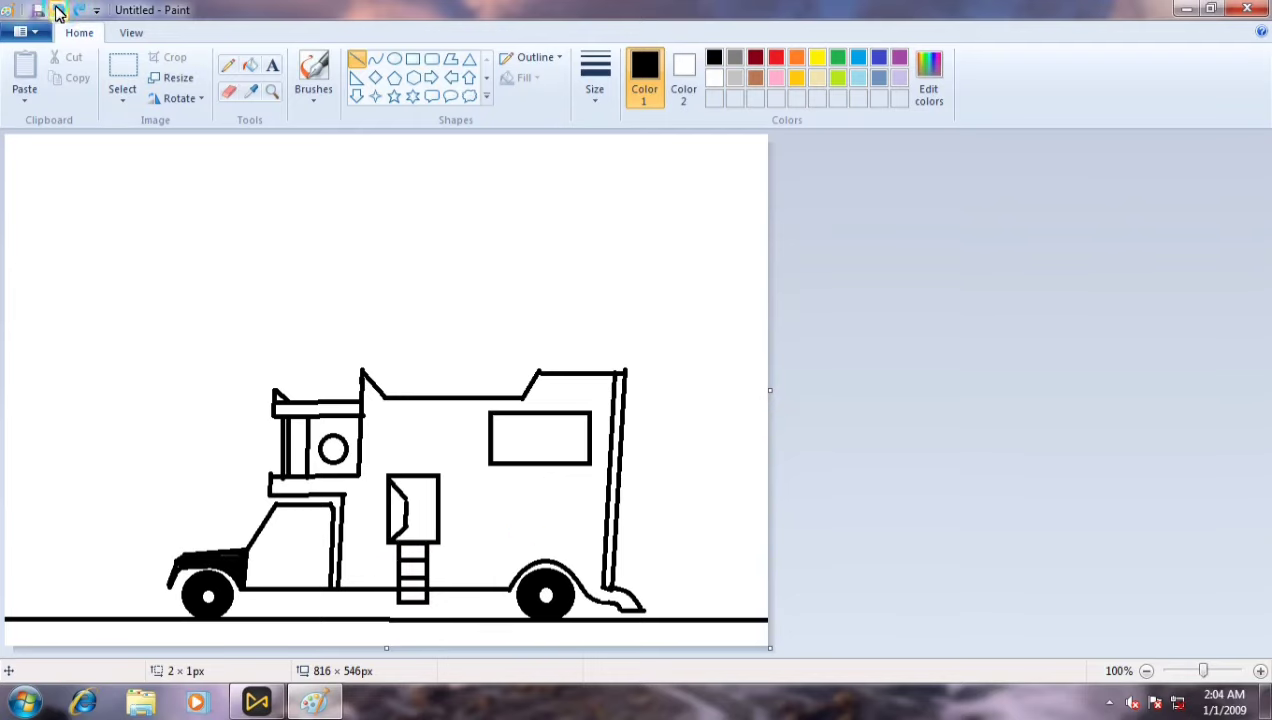
pyautogui.click(58, 12)
pyautogui.moveTo(405, 497); pyautogui.dragTo(405, 531)
pyautogui.moveTo(389, 543); pyautogui.dragTo(405, 529)
pyautogui.click(467, 511)
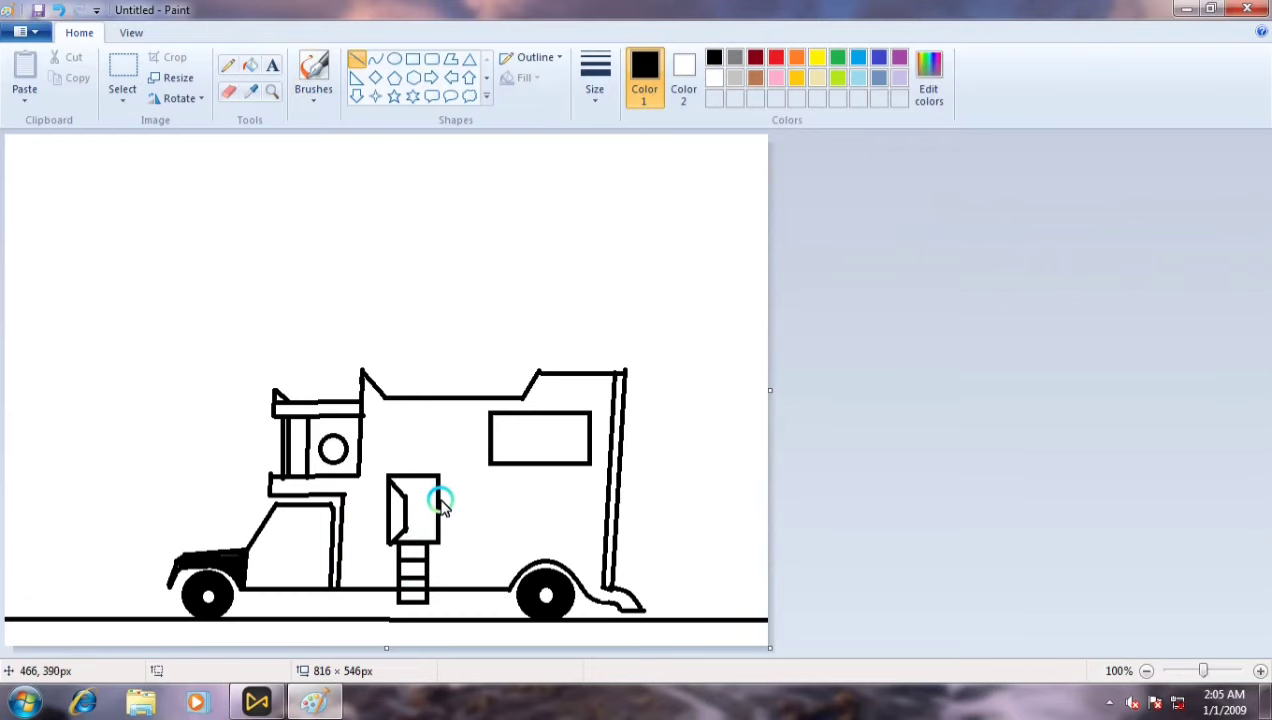
# Draw two close horizontal lines along the camper body at the door's base, from the cab to the rear wall.
pyautogui.moveTo(443, 544); pyautogui.dragTo(604, 543)
pyautogui.click(456, 541)
pyautogui.moveTo(343, 543); pyautogui.dragTo(603, 548)
pyautogui.click(342, 548)
pyautogui.click(687, 540)
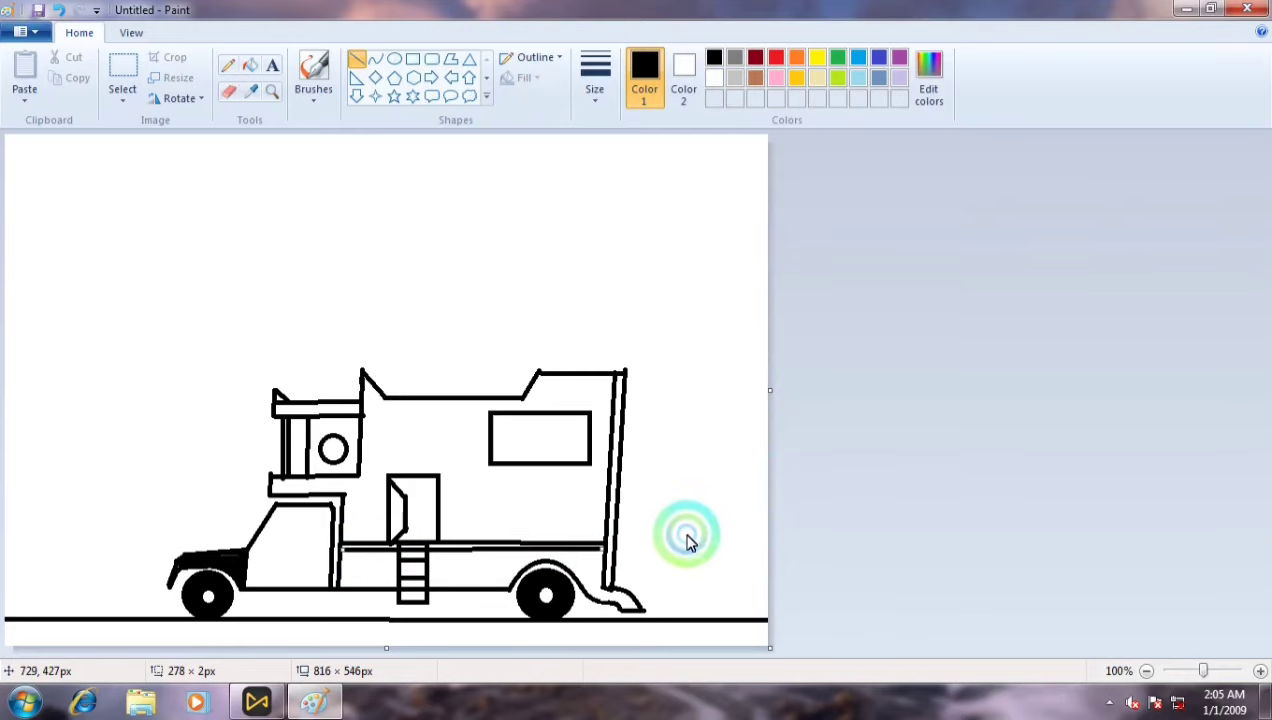
pyautogui.click(612, 549)
pyautogui.click(664, 530)
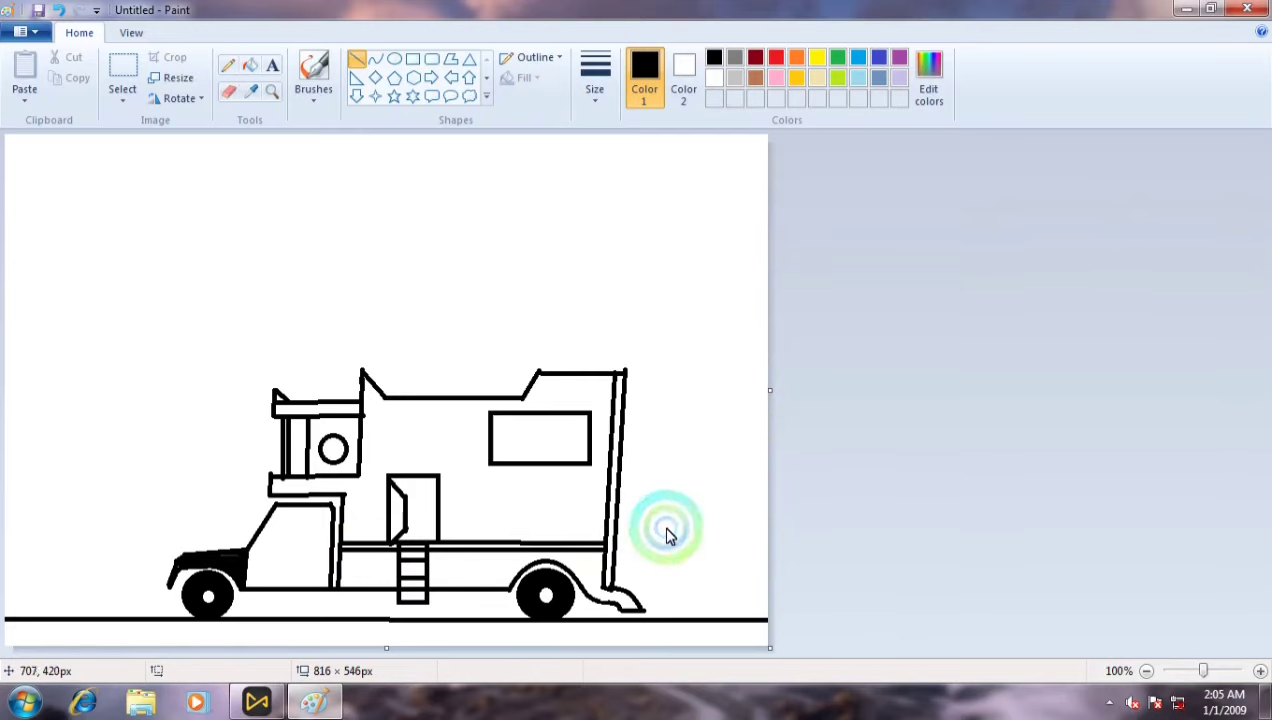
pyautogui.click(566, 569)
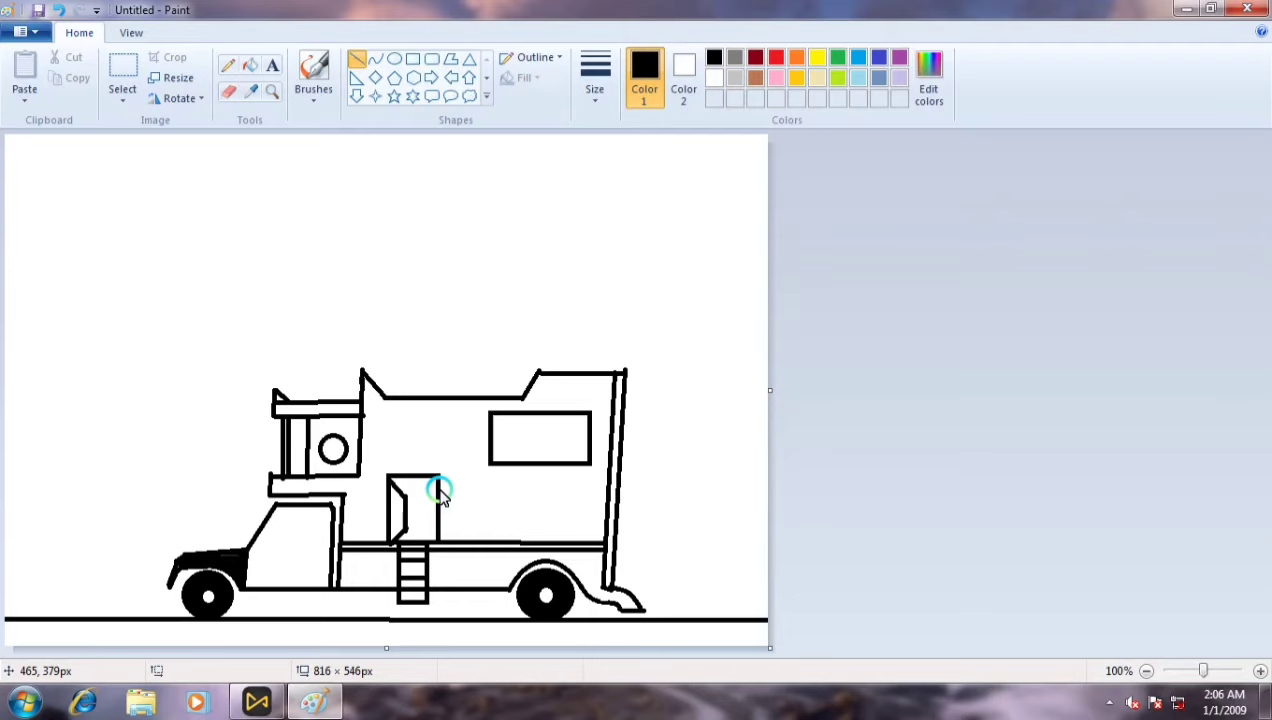
# Draw a second pair of close horizontal lines across the body at upper door height, leaving the door clear.
pyautogui.moveTo(341, 500); pyautogui.dragTo(601, 506)
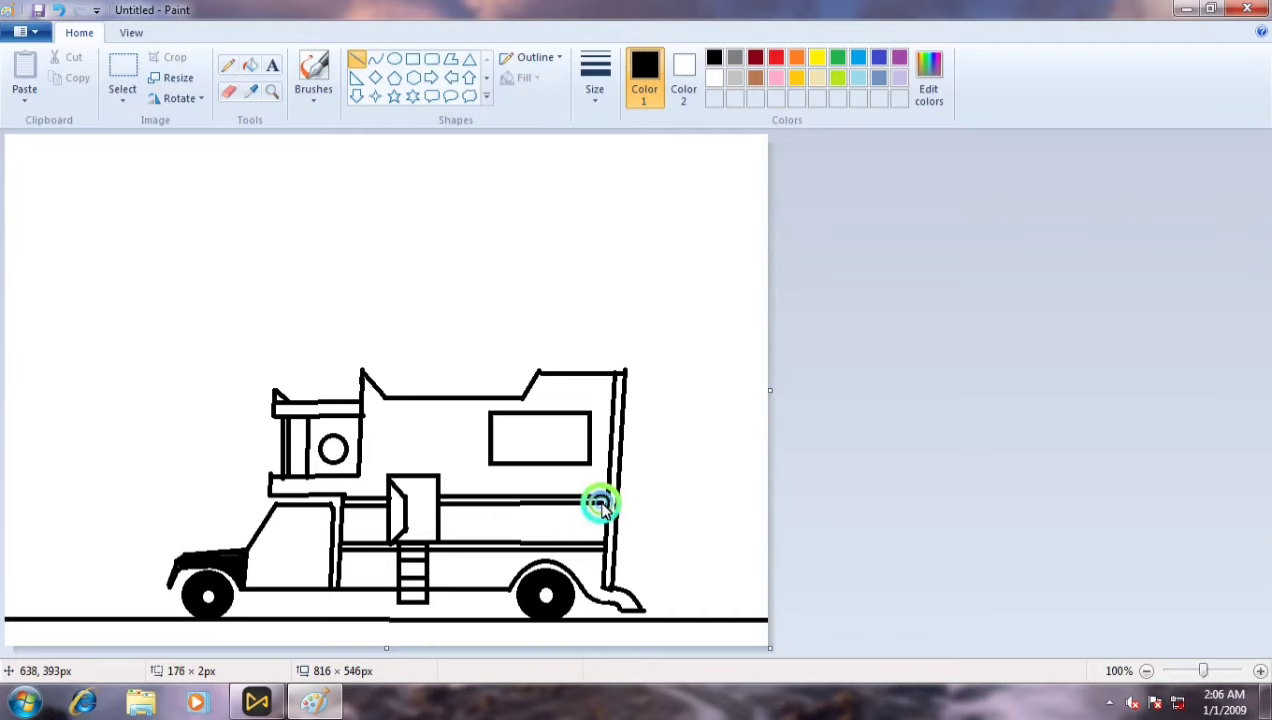
pyautogui.moveTo(601, 506); pyautogui.dragTo(601, 507)
pyautogui.click(849, 500)
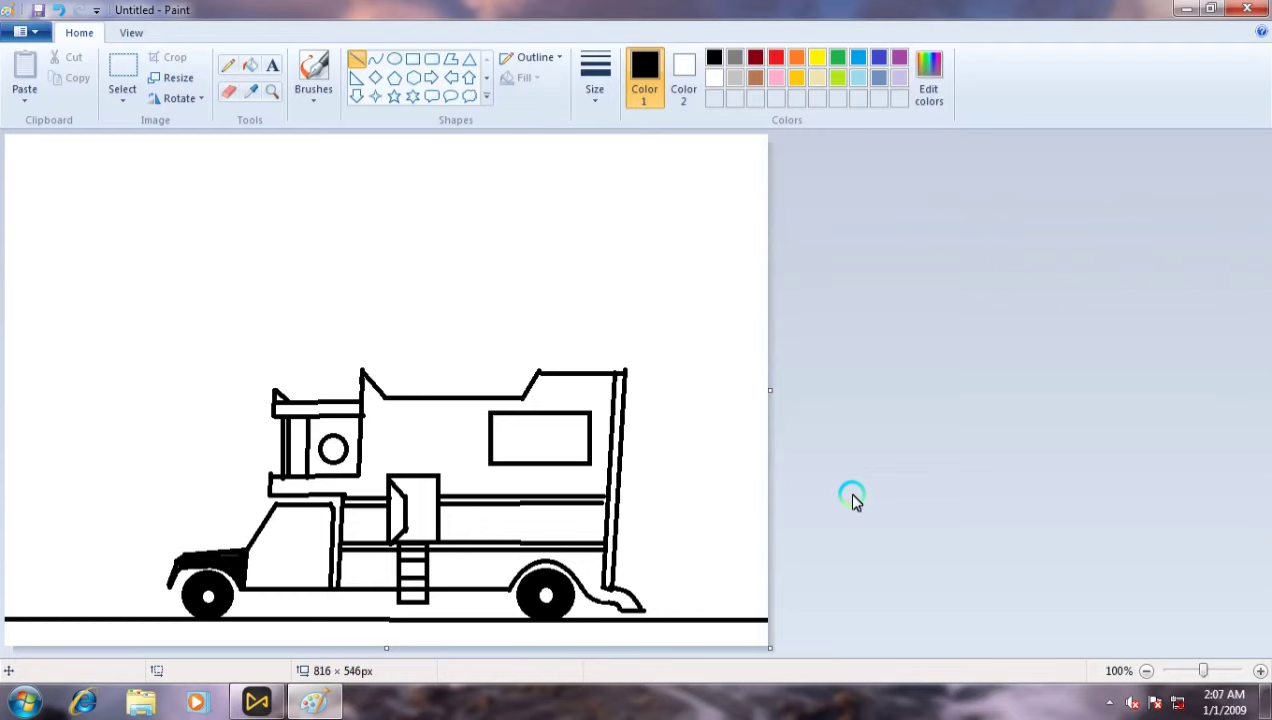
# Draw a horizontal line across the cab door and outline a slanted side window above it, undoing the stray line.
pyautogui.moveTo(249, 551)
pyautogui.mouseDown()
pyautogui.moveTo(333, 550)
pyautogui.moveTo(322, 549)
pyautogui.mouseUp()
pyautogui.moveTo(358, 488)
pyautogui.mouseDown()
pyautogui.moveTo(352, 477)
pyautogui.moveTo(321, 546)
pyautogui.moveTo(322, 516)
pyautogui.moveTo(258, 551)
pyautogui.mouseUp()
pyautogui.click(59, 10)
pyautogui.click(187, 156)
pyautogui.click(341, 354)
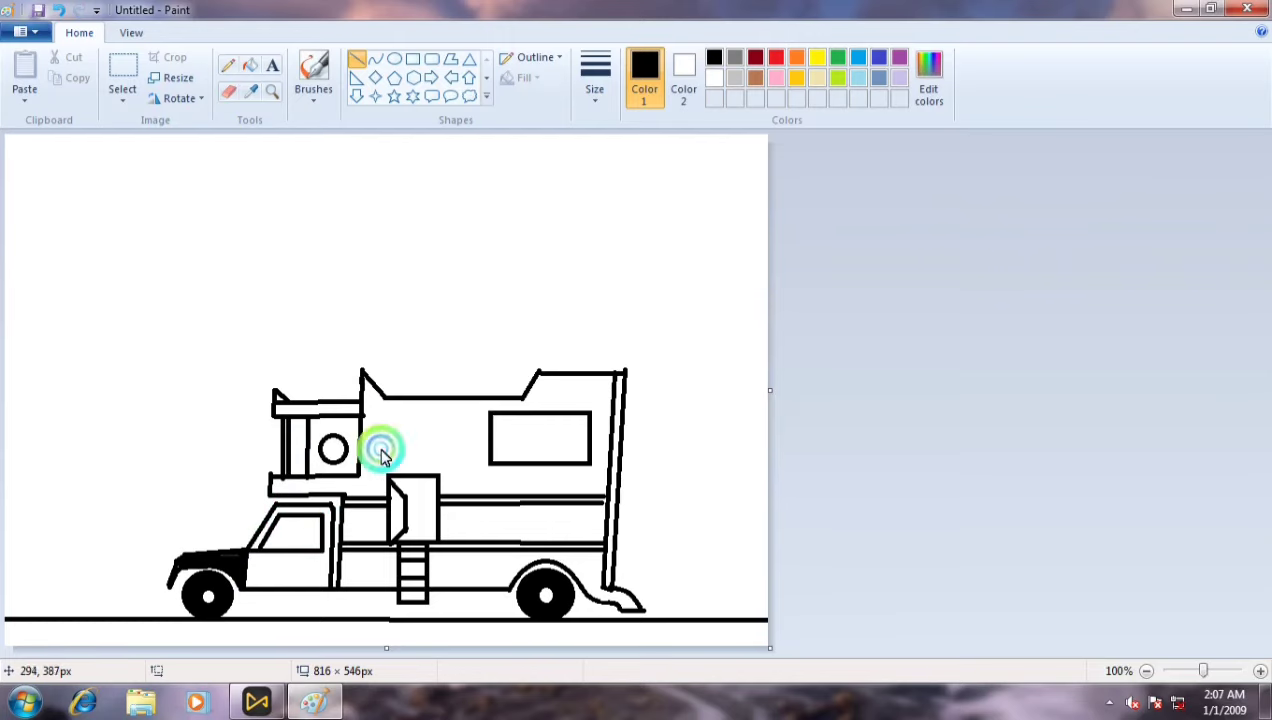
# Fill the round compartment window and the cab's side window with black.
pyautogui.click(250, 65)
pyautogui.click(330, 447)
pyautogui.click(296, 530)
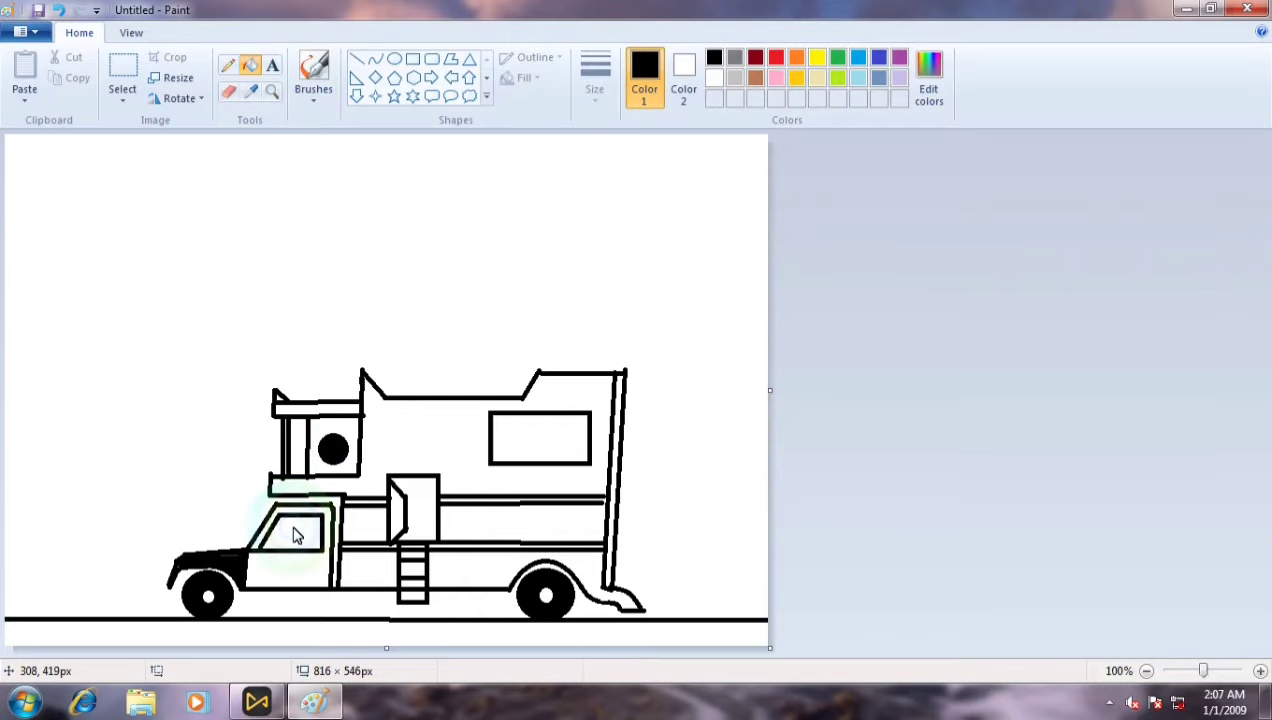
# Touch up the hood's top edge with short black lines and a brush stroke toward its front.
pyautogui.click(356, 59)
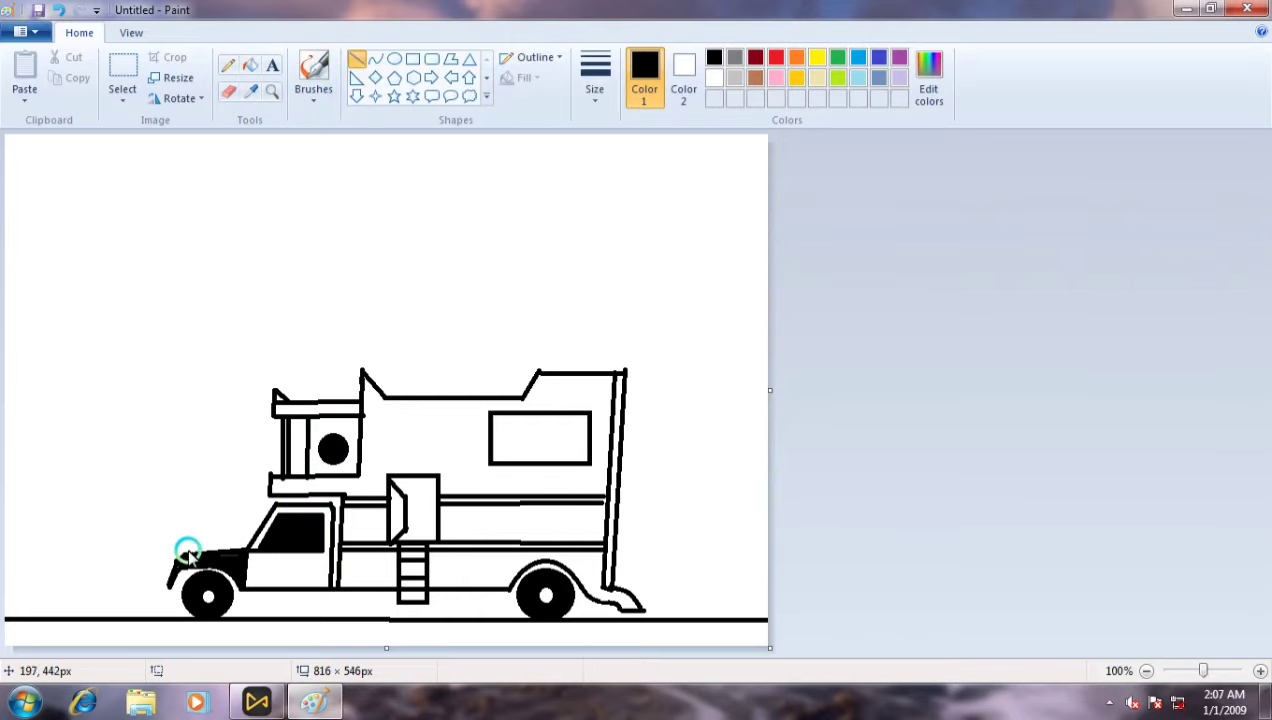
pyautogui.moveTo(181, 555); pyautogui.dragTo(224, 557)
pyautogui.click(245, 505)
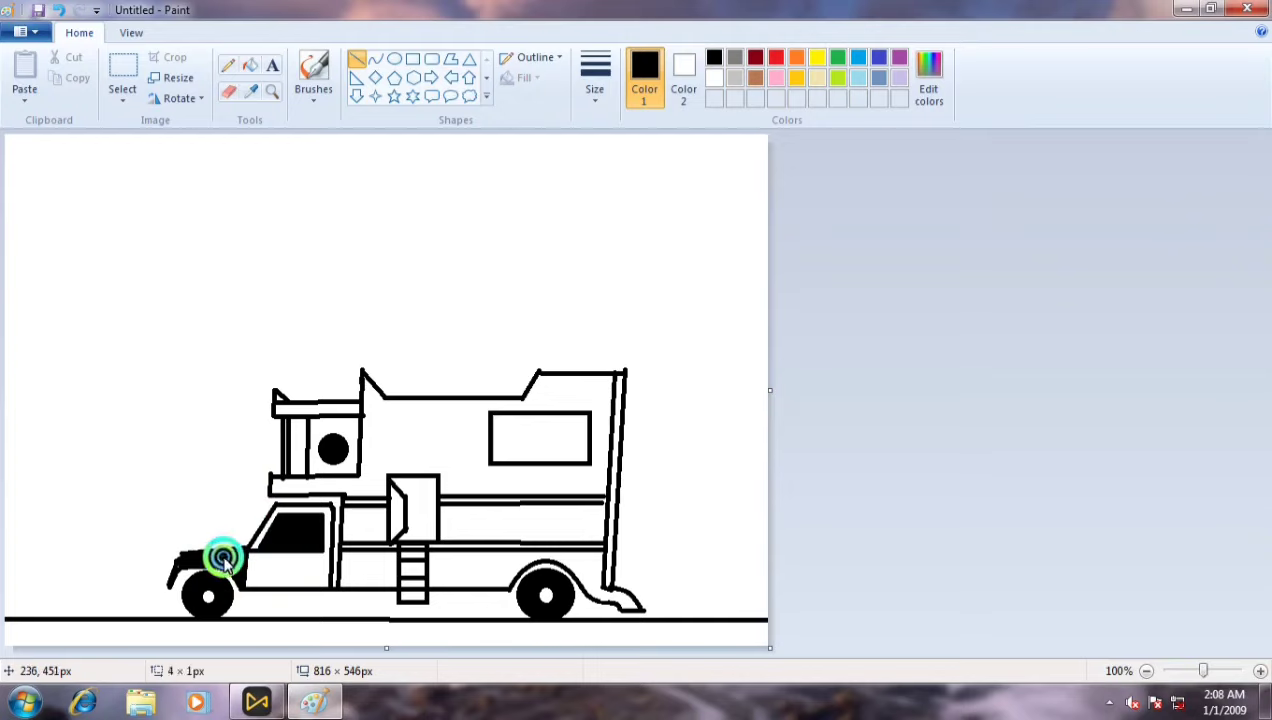
pyautogui.click(227, 64)
pyautogui.click(222, 557)
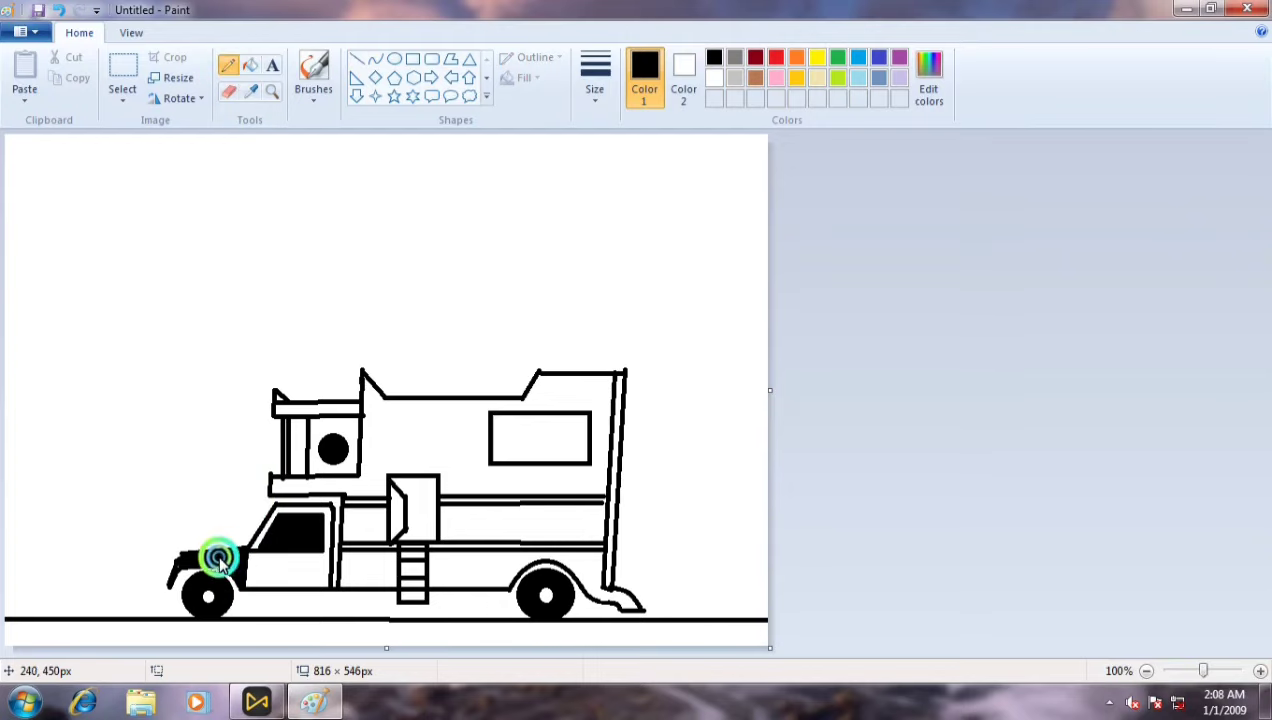
pyautogui.click(313, 90)
pyautogui.click(307, 122)
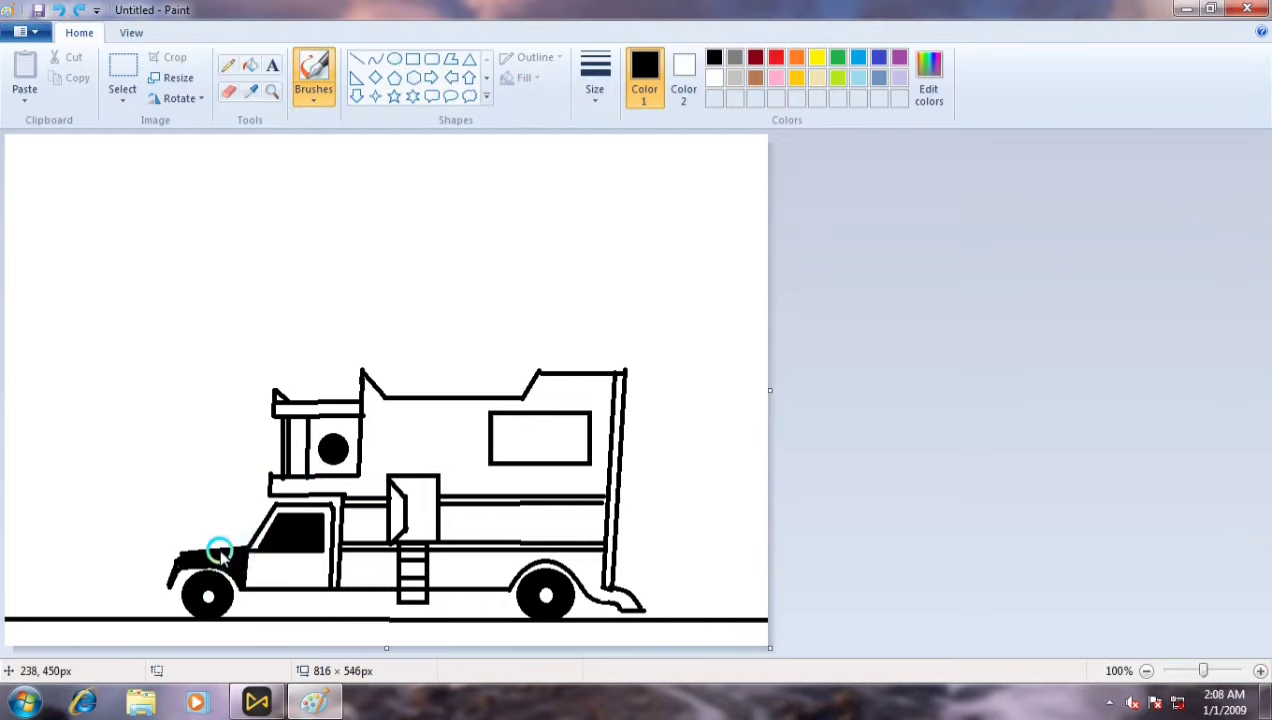
pyautogui.moveTo(222, 557); pyautogui.dragTo(182, 558)
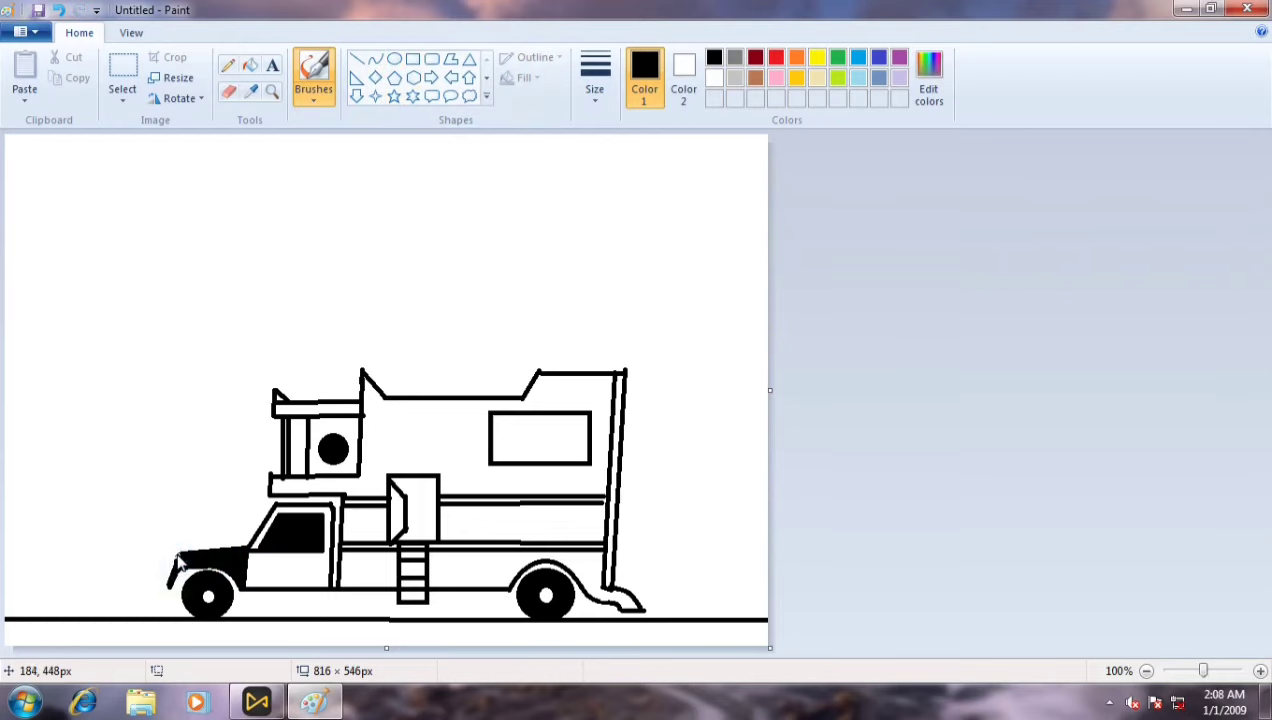
# Thicken the front edge of the hood and fender with short black lines and undo the last misplaced stroke.
pyautogui.click(356, 60)
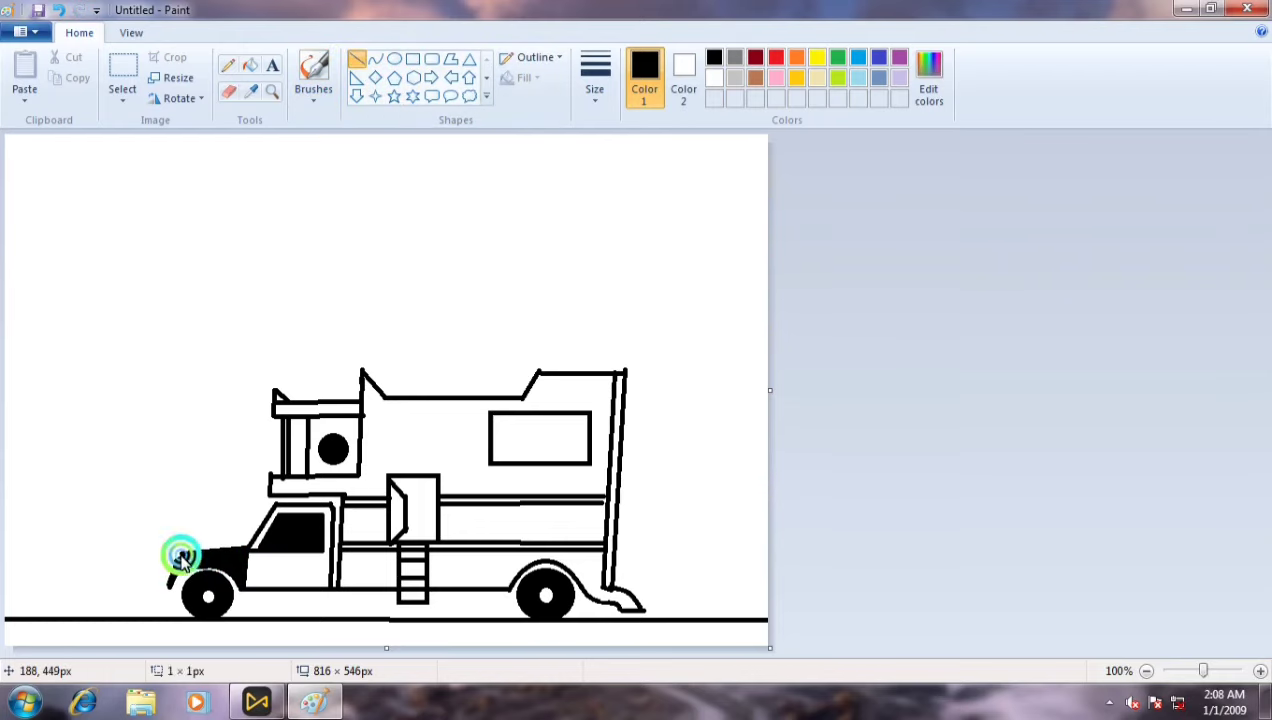
pyautogui.moveTo(181, 556)
pyautogui.mouseDown()
pyautogui.moveTo(165, 590)
pyautogui.moveTo(195, 563)
pyautogui.mouseUp()
pyautogui.click(173, 488)
pyautogui.click(58, 10)
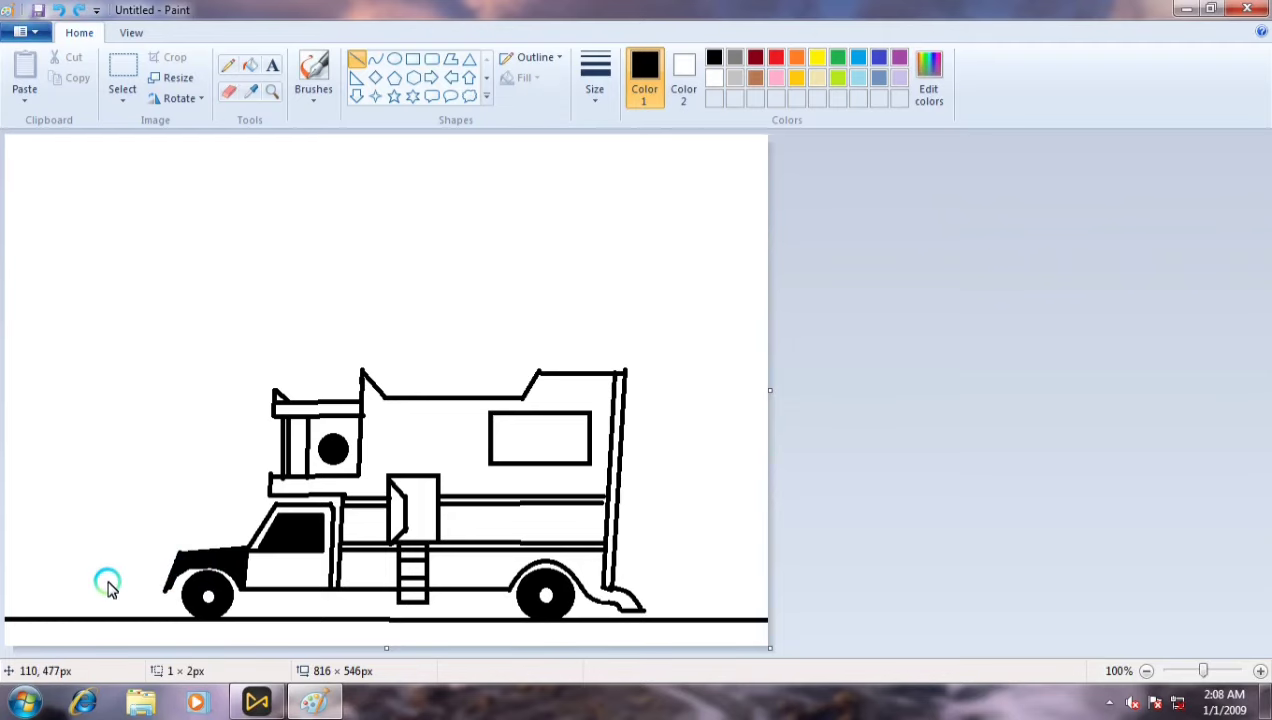
# Draw a horizontal bar extending forward from the front fender, then erase its excess length and the stray dot.
pyautogui.moveTo(171, 590); pyautogui.dragTo(171, 588)
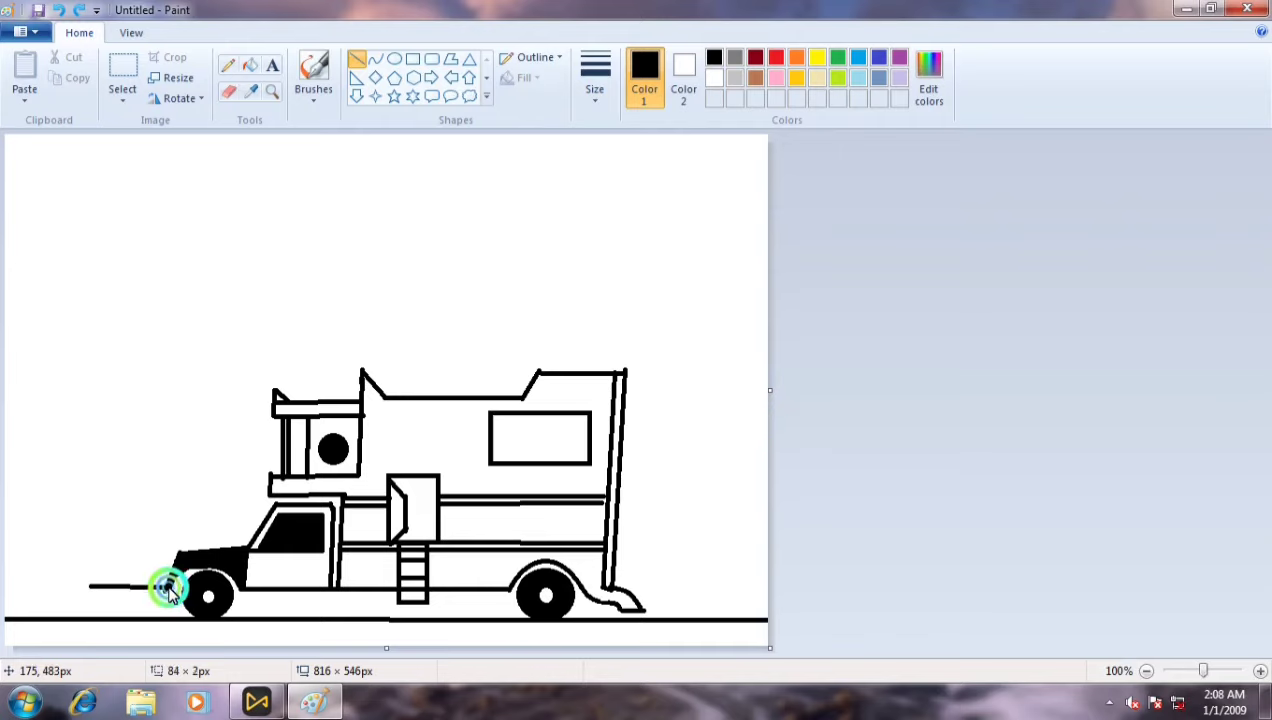
pyautogui.moveTo(170, 590); pyautogui.dragTo(72, 572)
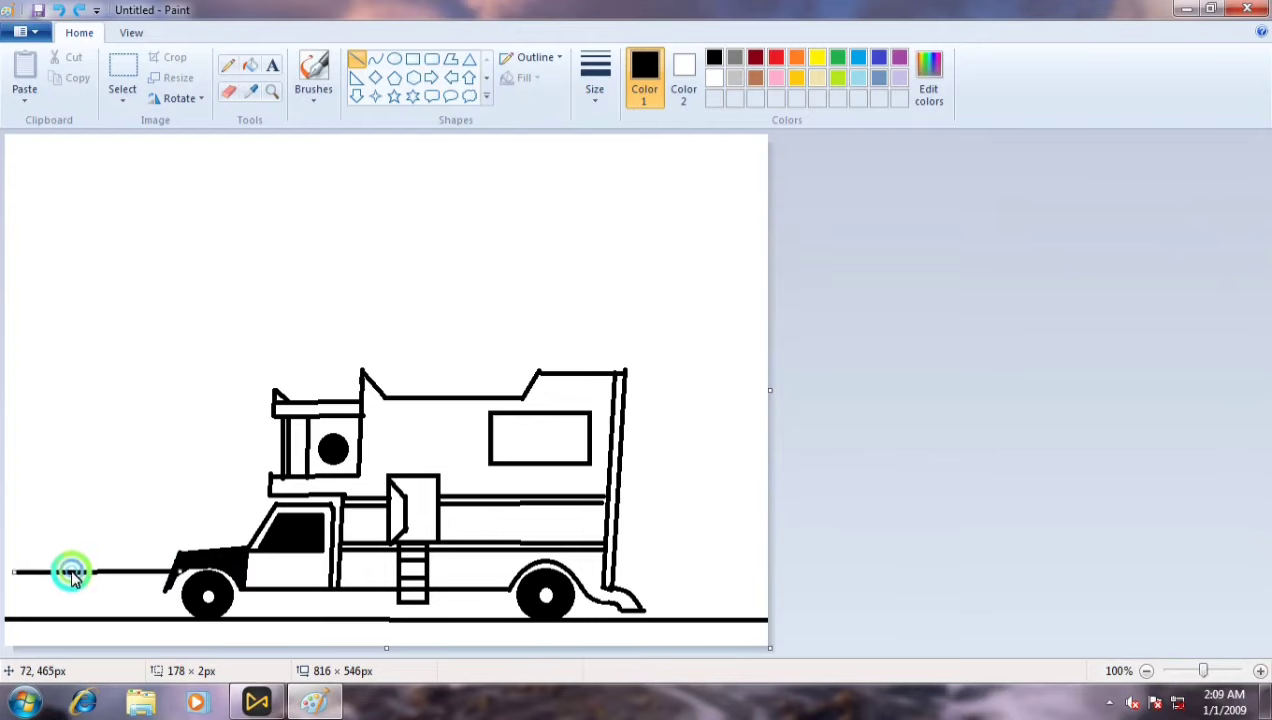
pyautogui.click(70, 545)
pyautogui.click(228, 90)
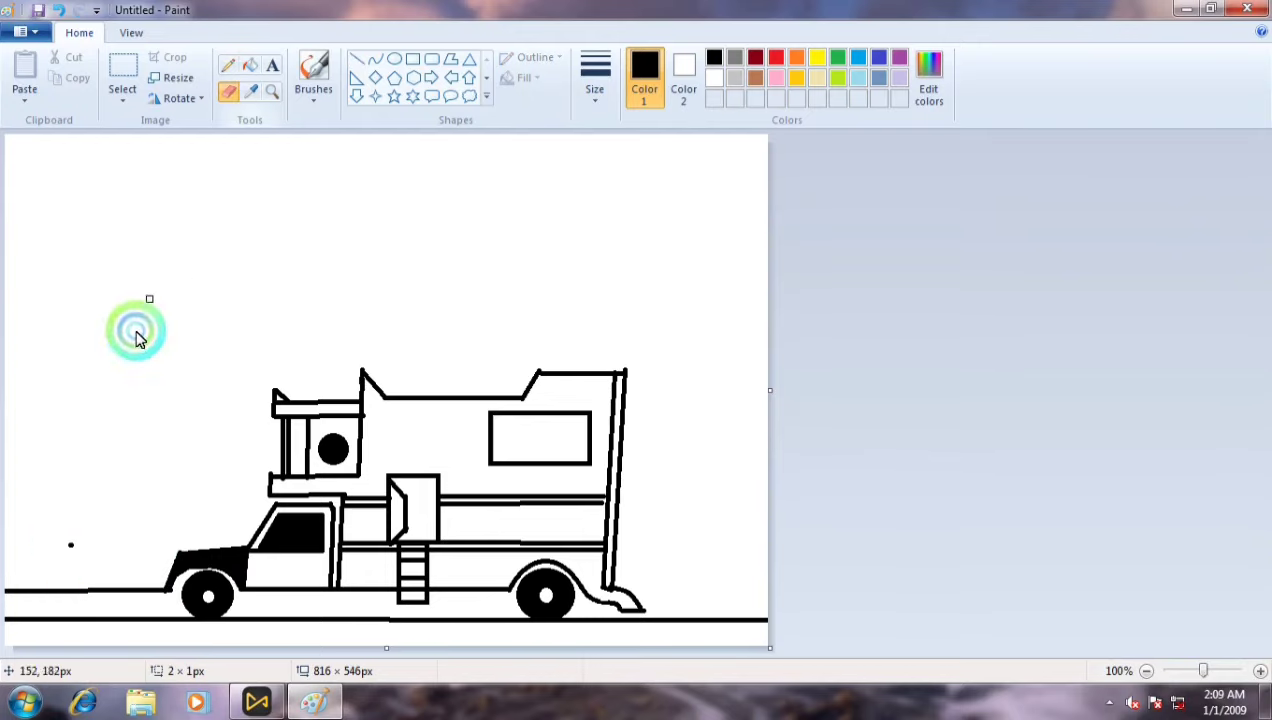
pyautogui.moveTo(88, 591)
pyautogui.mouseDown()
pyautogui.moveTo(34, 590)
pyautogui.moveTo(66, 541)
pyautogui.mouseUp()
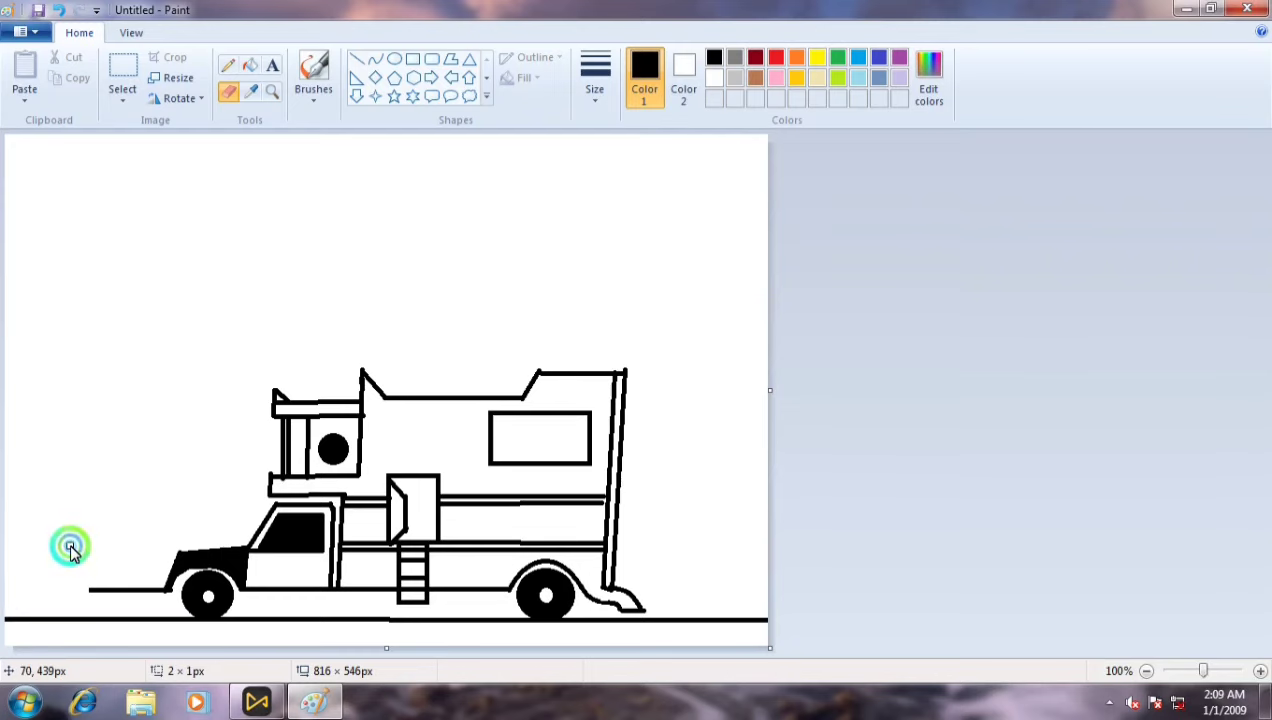
# Draw two short vertical posts about 44 px tall on the front bar and join their tops with a downward-sagging curve.
pyautogui.click(356, 59)
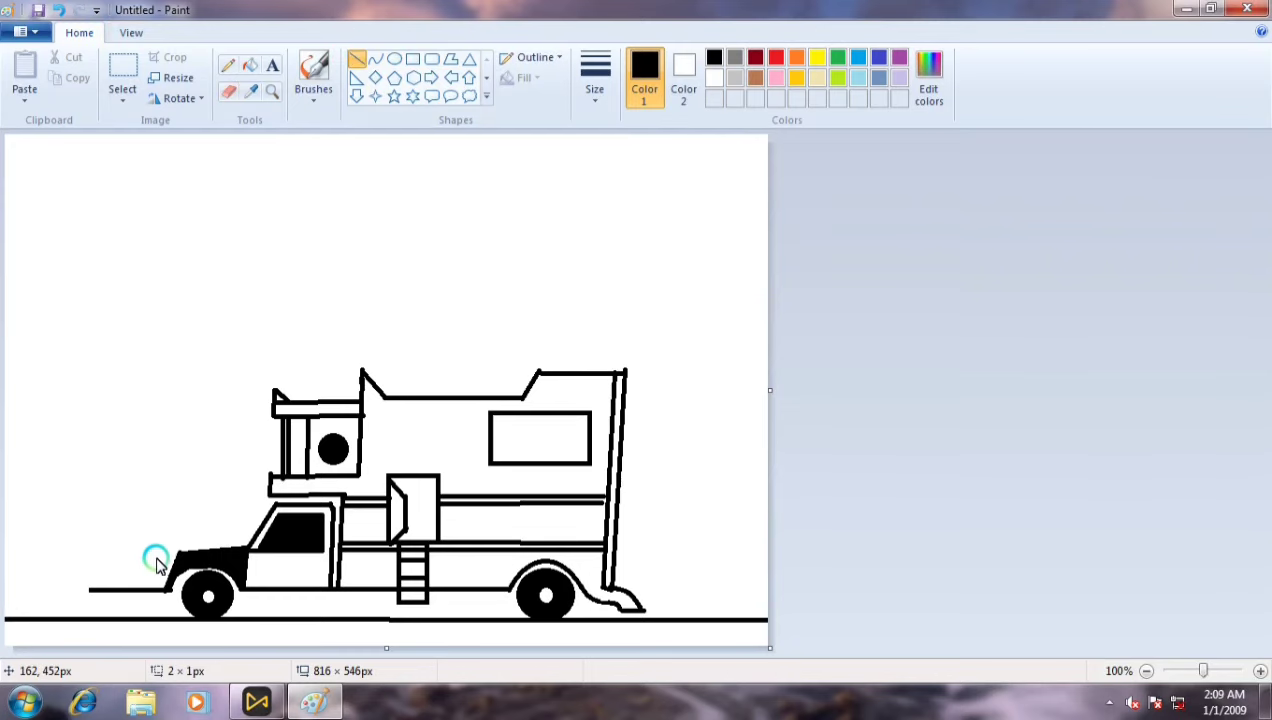
pyautogui.moveTo(157, 560); pyautogui.dragTo(105, 590)
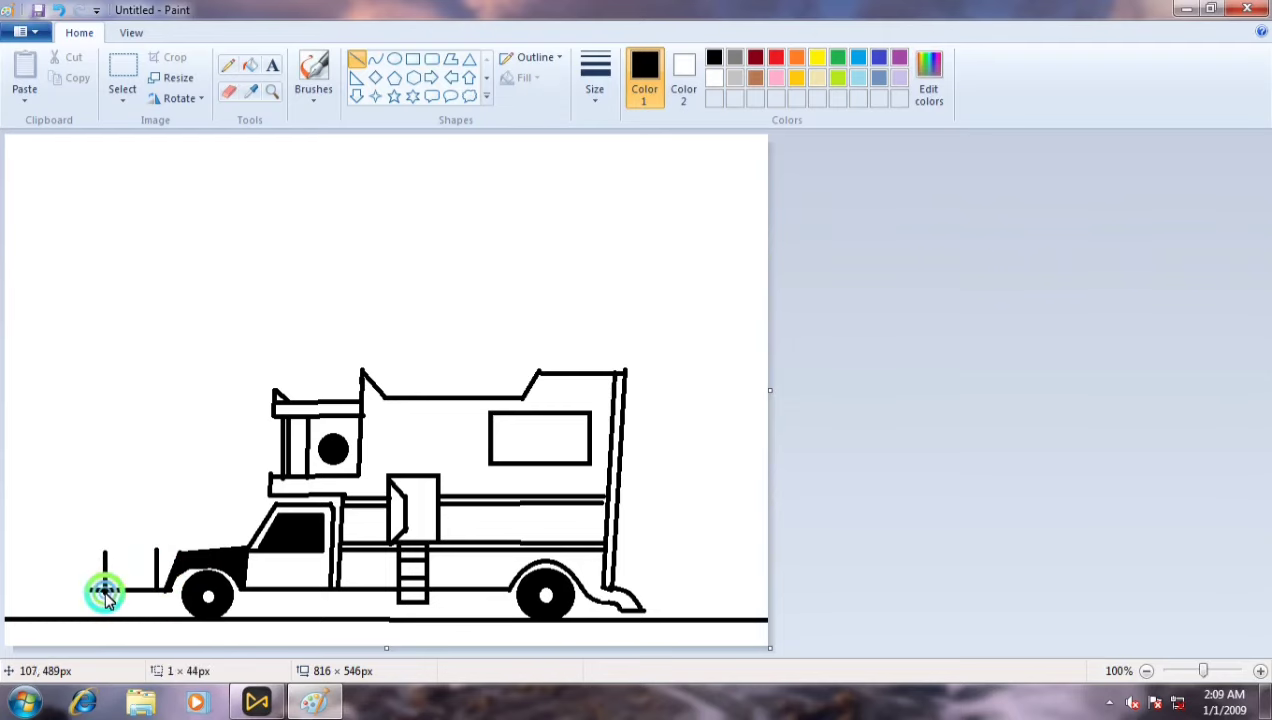
pyautogui.click(376, 58)
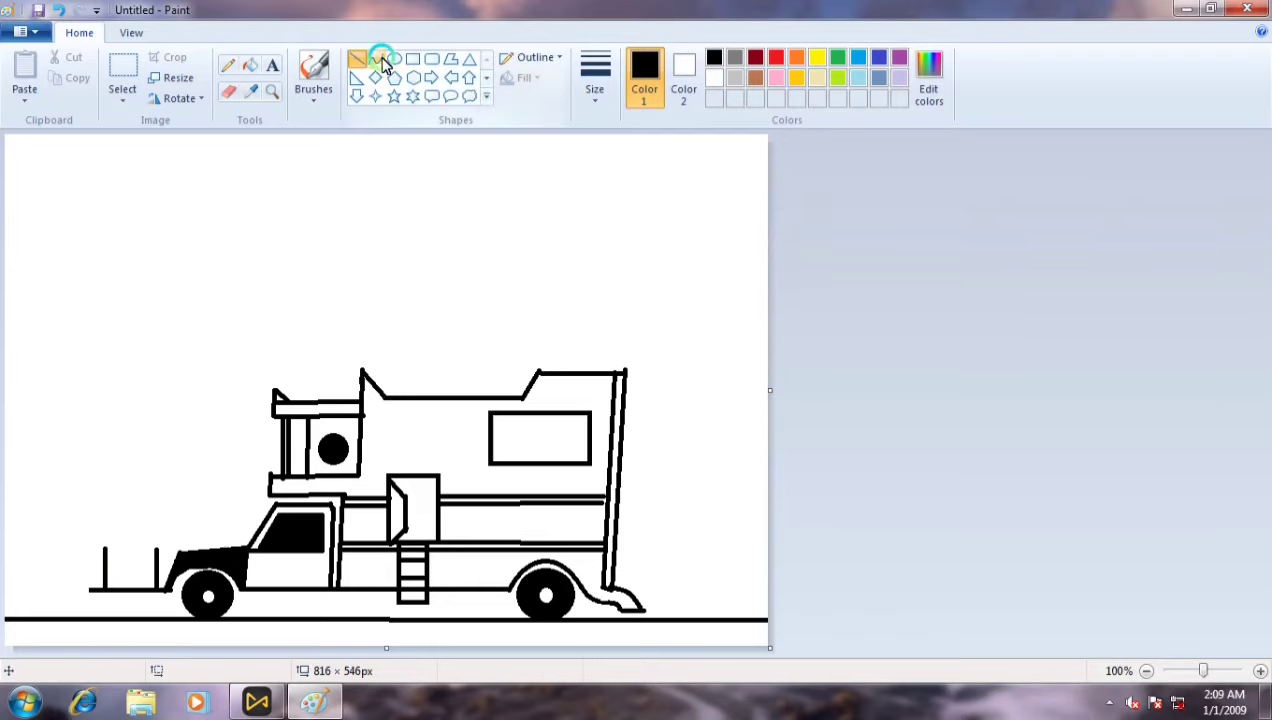
pyautogui.moveTo(105, 553); pyautogui.dragTo(143, 564)
pyautogui.click(123, 555)
pyautogui.click(159, 463)
# Draw a ring of two concentric ellipses resting in the curved cradle between the front posts.
pyautogui.click(394, 58)
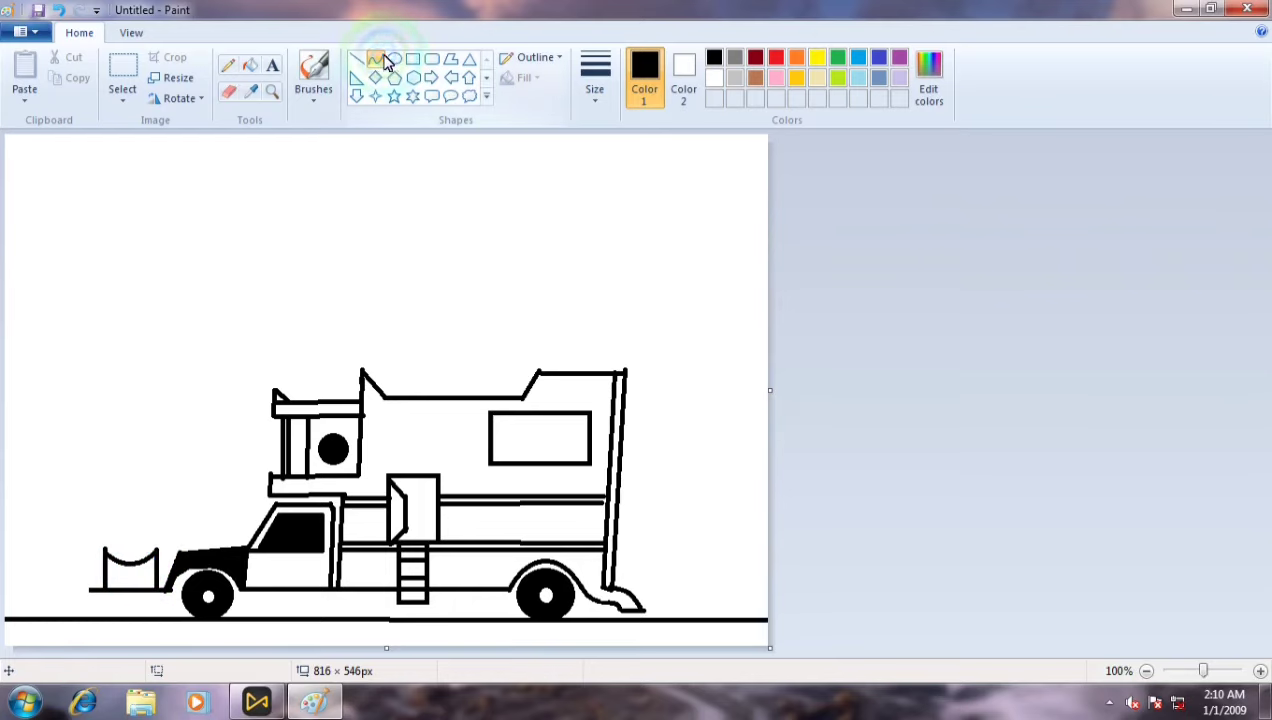
pyautogui.moveTo(110, 519)
pyautogui.mouseDown()
pyautogui.moveTo(153, 554)
pyautogui.moveTo(134, 537)
pyautogui.moveTo(130, 549)
pyautogui.moveTo(128, 534)
pyautogui.mouseUp()
pyautogui.click(389, 170)
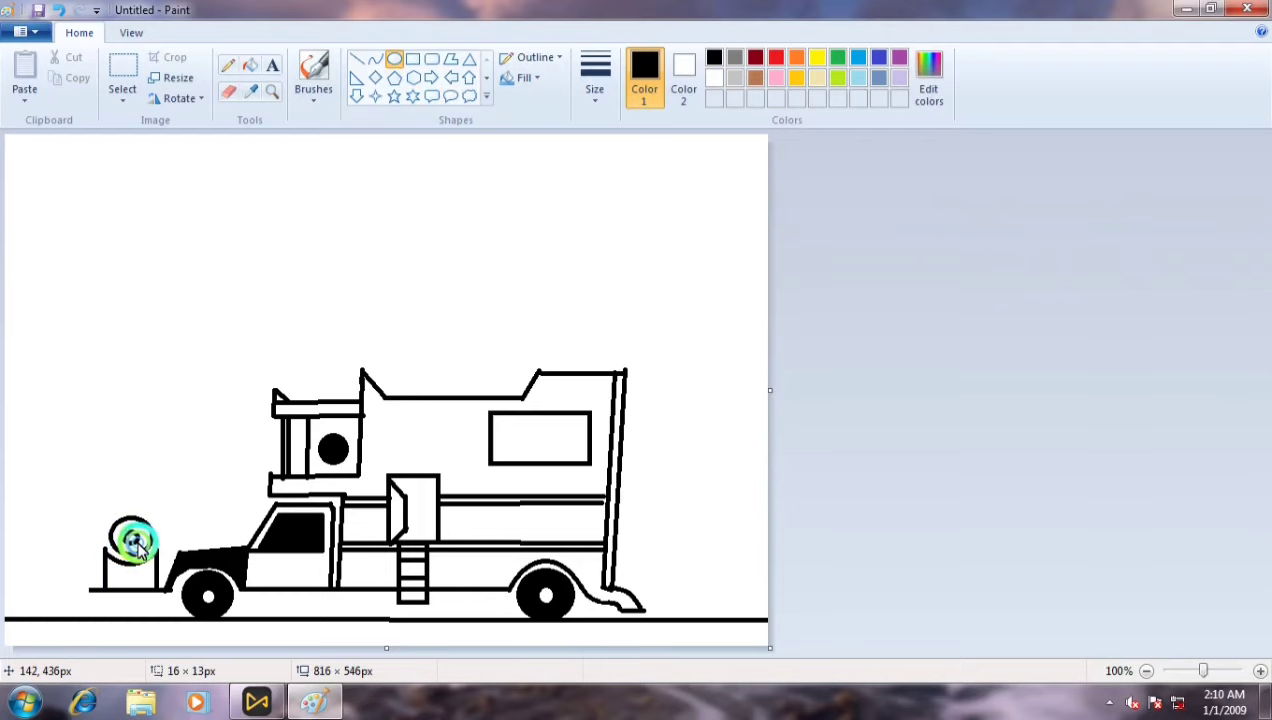
# Draw a small rounded rectangle above the ring, join it to the ring with short slanted lines, and erase the stray dots.
pyautogui.click(357, 59)
pyautogui.click(431, 58)
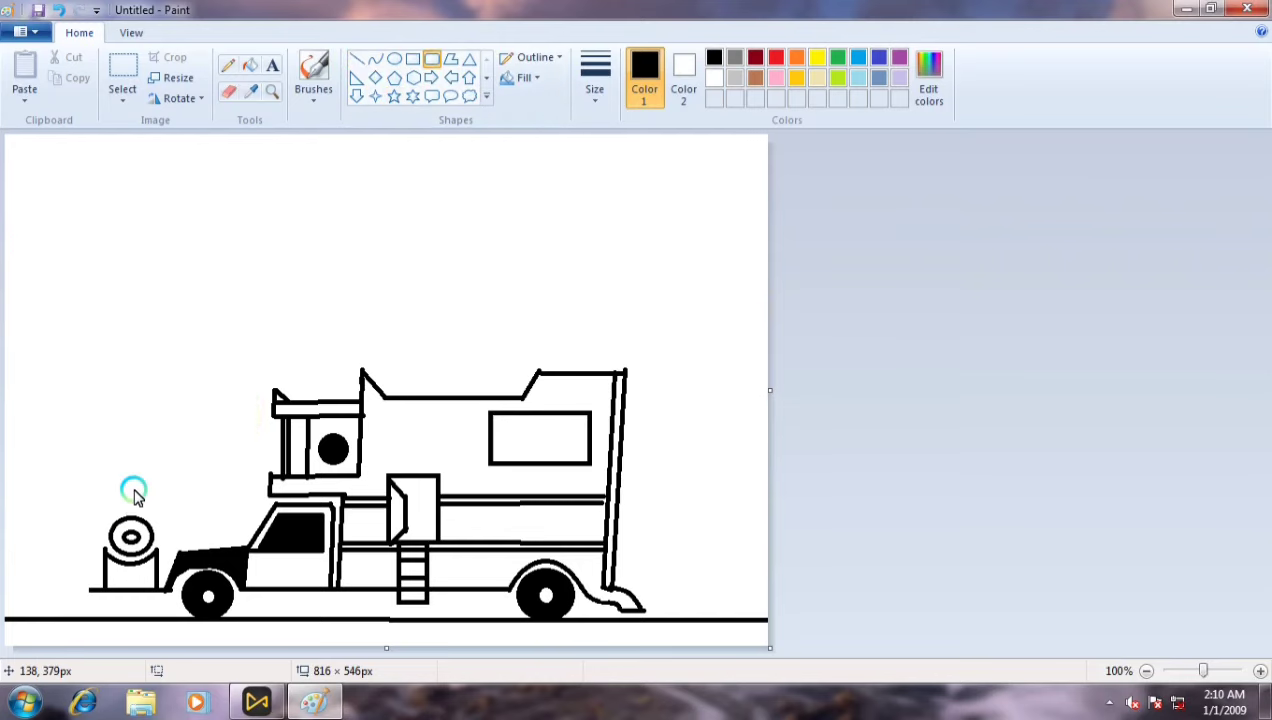
pyautogui.moveTo(133, 491)
pyautogui.mouseDown()
pyautogui.moveTo(165, 508)
pyautogui.moveTo(150, 496)
pyautogui.moveTo(150, 512)
pyautogui.mouseUp()
pyautogui.click(357, 59)
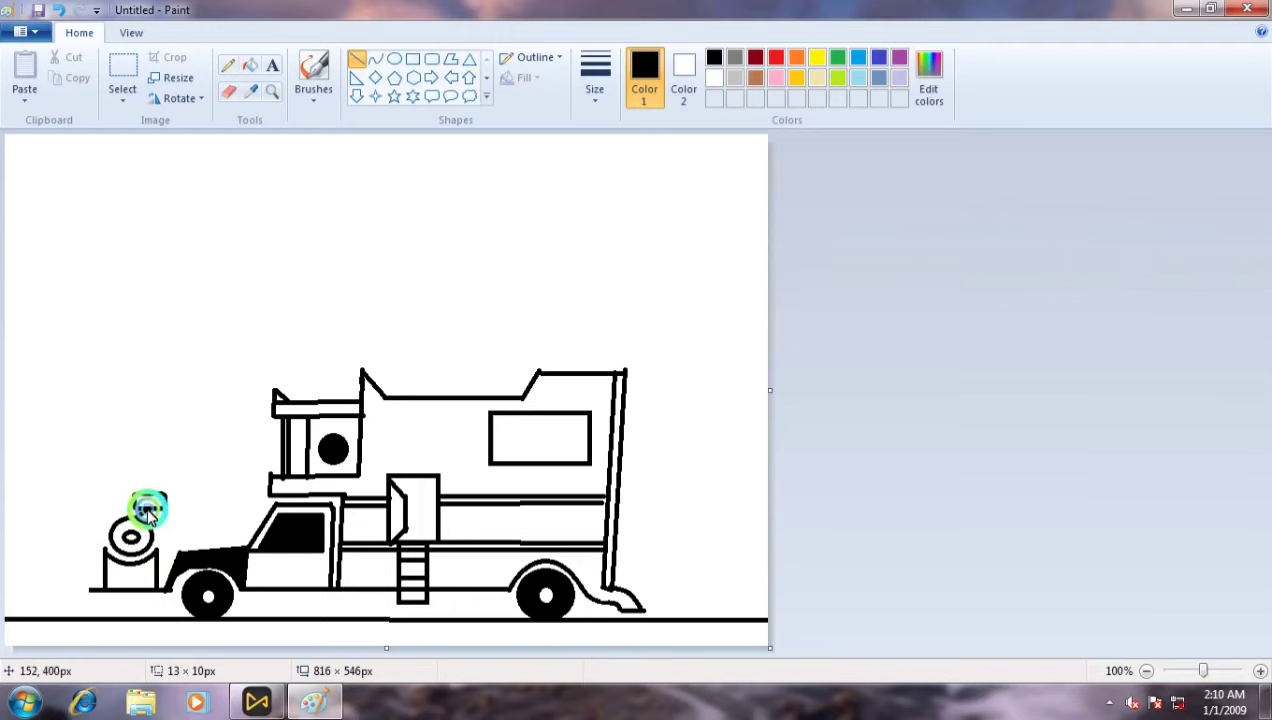
pyautogui.click(175, 452)
pyautogui.click(174, 452)
pyautogui.click(145, 233)
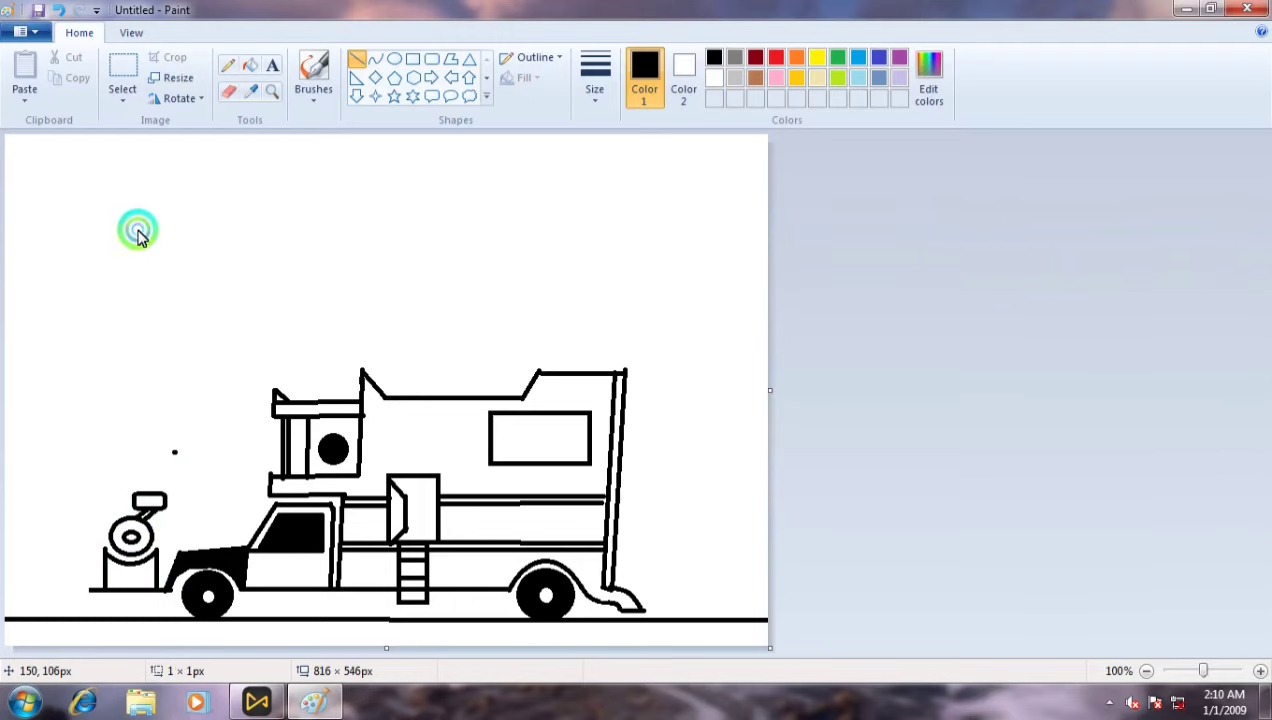
pyautogui.click(226, 90)
pyautogui.click(178, 453)
pyautogui.click(142, 235)
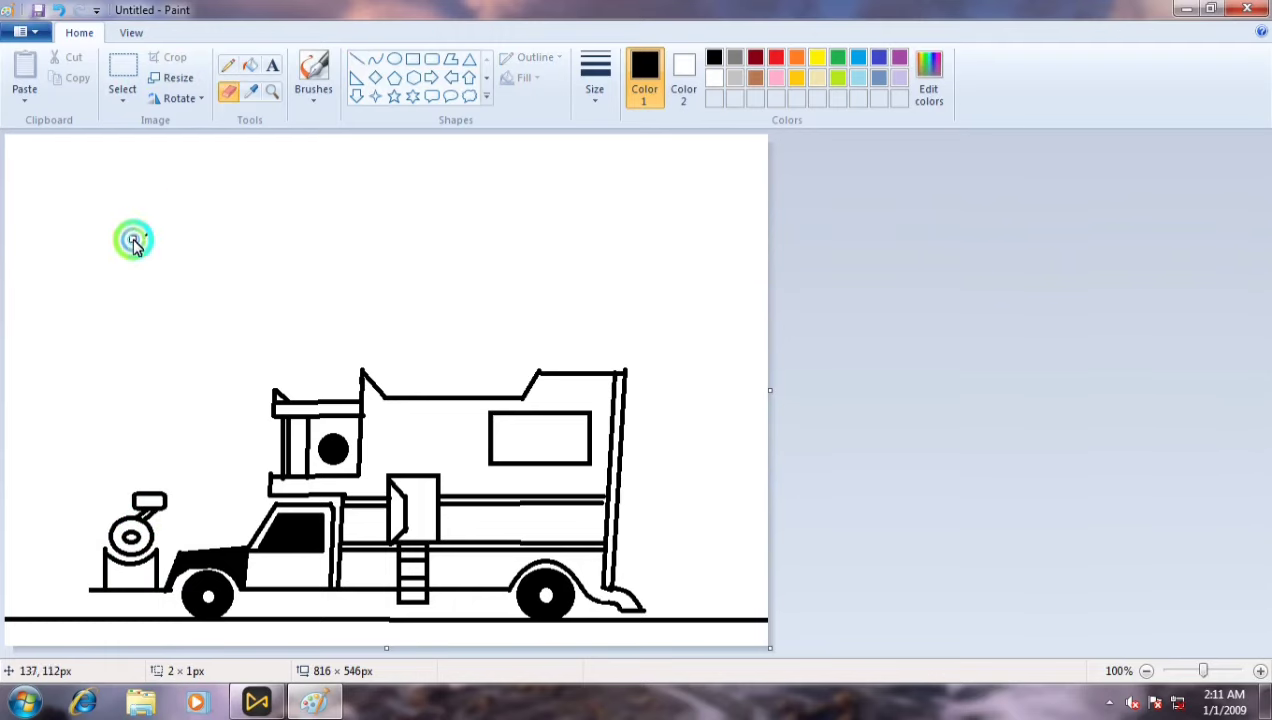
# Draw a narrow upright rectangle about 10 × 43 px in front of the ring and connect its lower end to the ring.
pyautogui.click(357, 59)
pyautogui.click(412, 59)
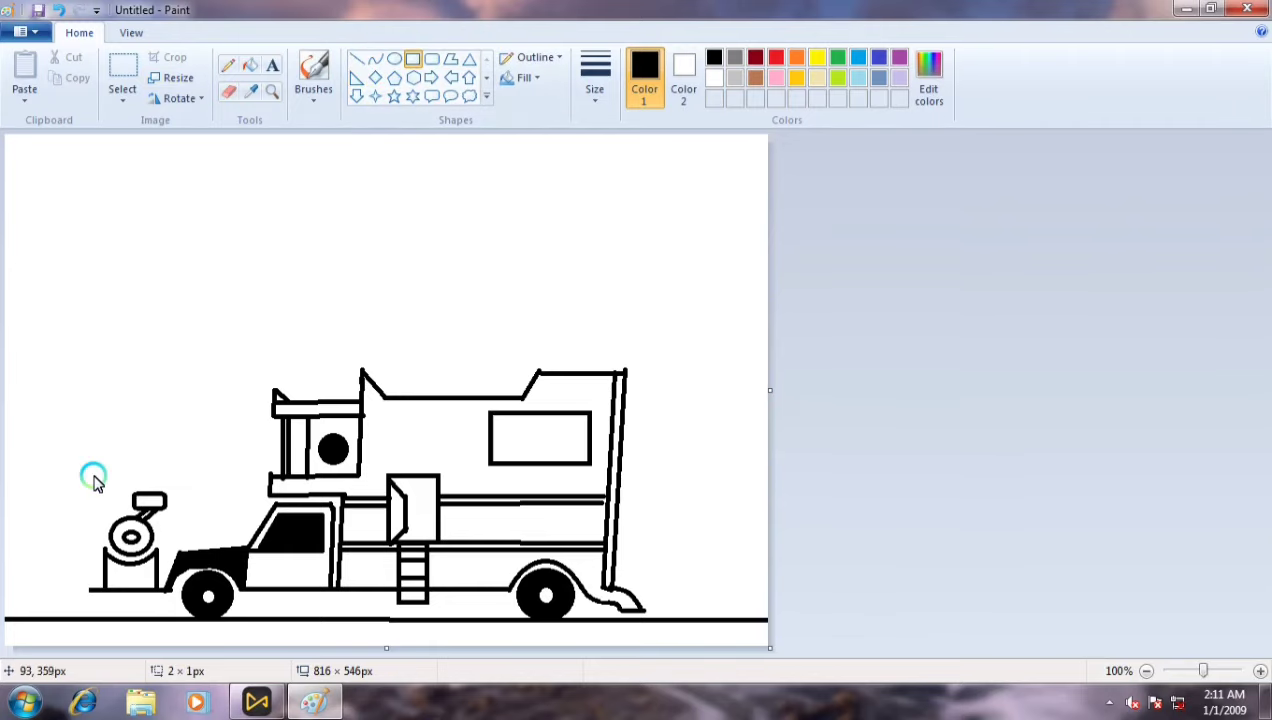
pyautogui.moveTo(93, 487); pyautogui.dragTo(103, 530)
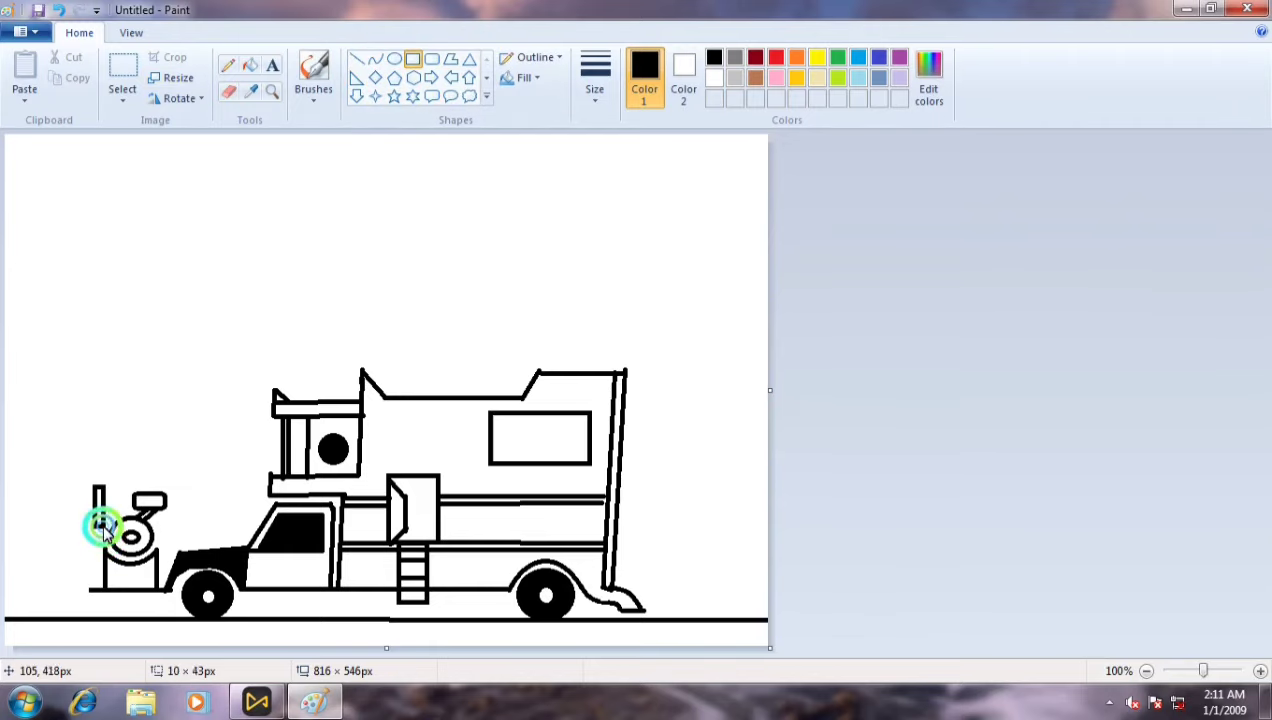
pyautogui.click(355, 58)
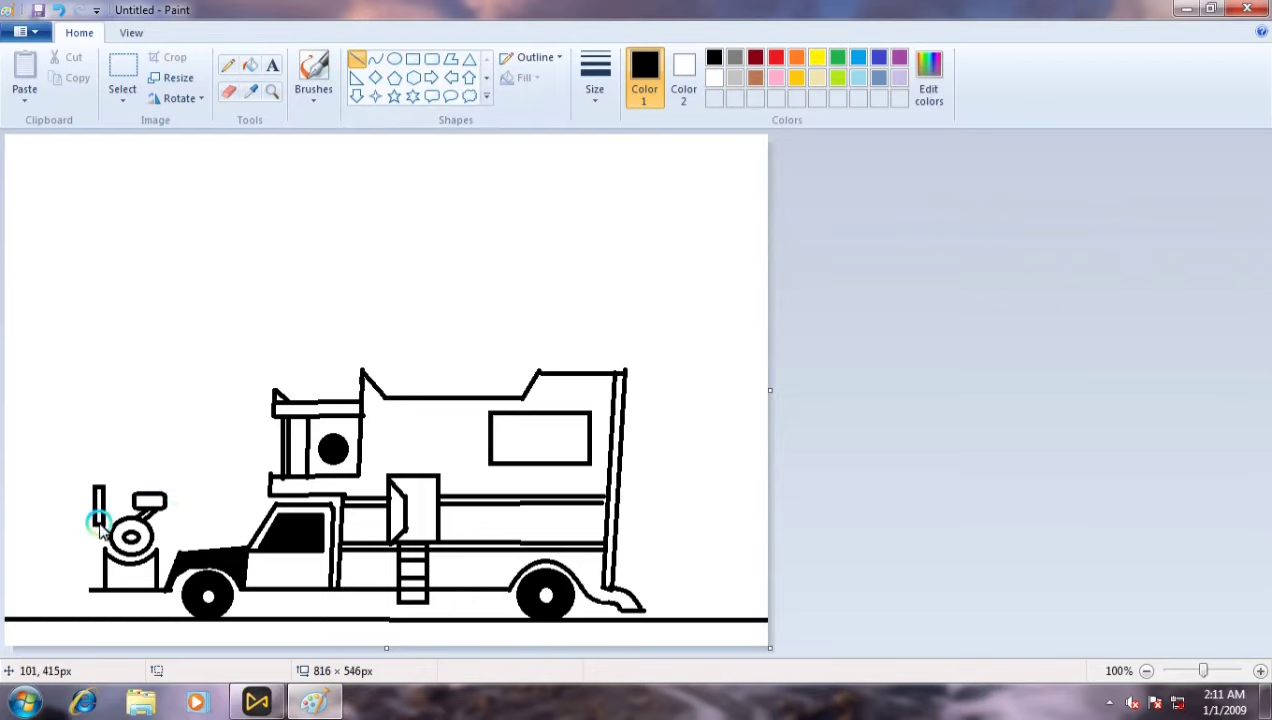
pyautogui.moveTo(101, 528)
pyautogui.mouseDown()
pyautogui.moveTo(112, 540)
pyautogui.moveTo(99, 543)
pyautogui.moveTo(112, 538)
pyautogui.mouseUp()
# Extend a short, slightly bent line up from the narrow rectangle, undoing the first attempt and erasing the excess at its tip.
pyautogui.moveTo(99, 469)
pyautogui.mouseDown()
pyautogui.moveTo(99, 484)
pyautogui.moveTo(103, 432)
pyautogui.moveTo(101, 458)
pyautogui.moveTo(99, 447)
pyautogui.mouseUp()
pyautogui.click(59, 10)
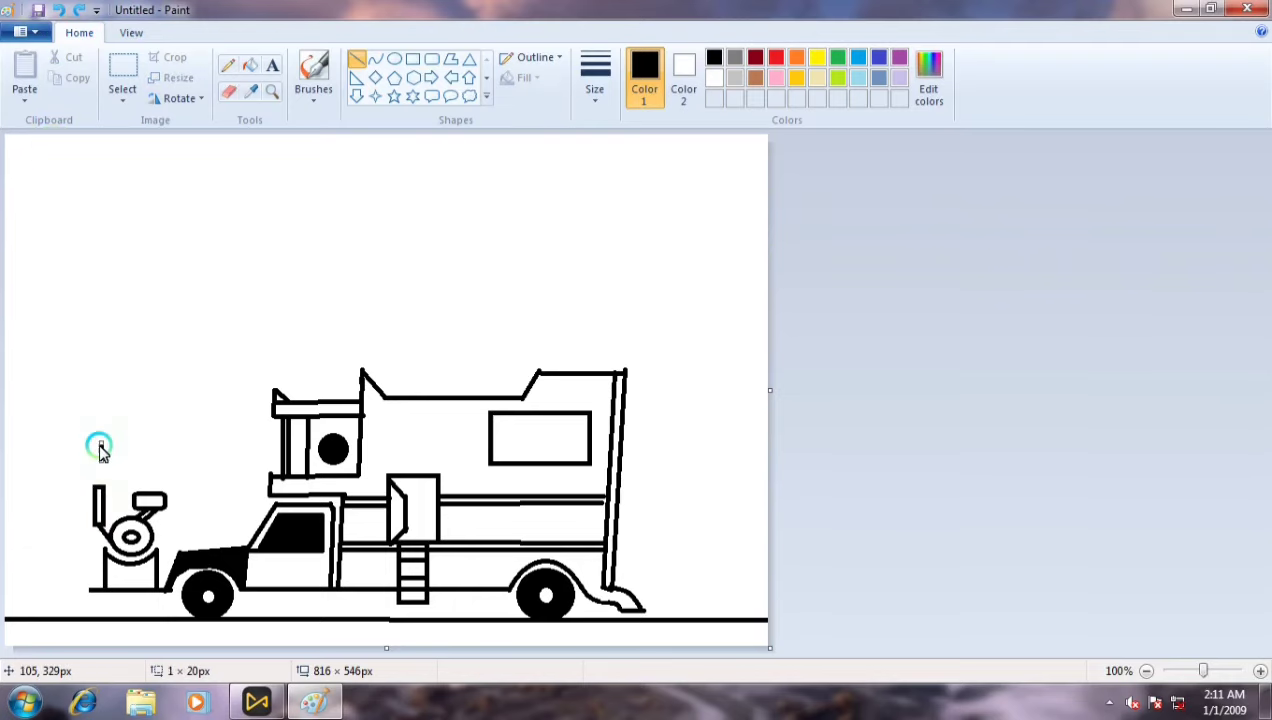
pyautogui.click(60, 12)
pyautogui.click(97, 403)
pyautogui.moveTo(91, 456); pyautogui.dragTo(91, 462)
pyautogui.click(86, 412)
pyautogui.click(70, 211)
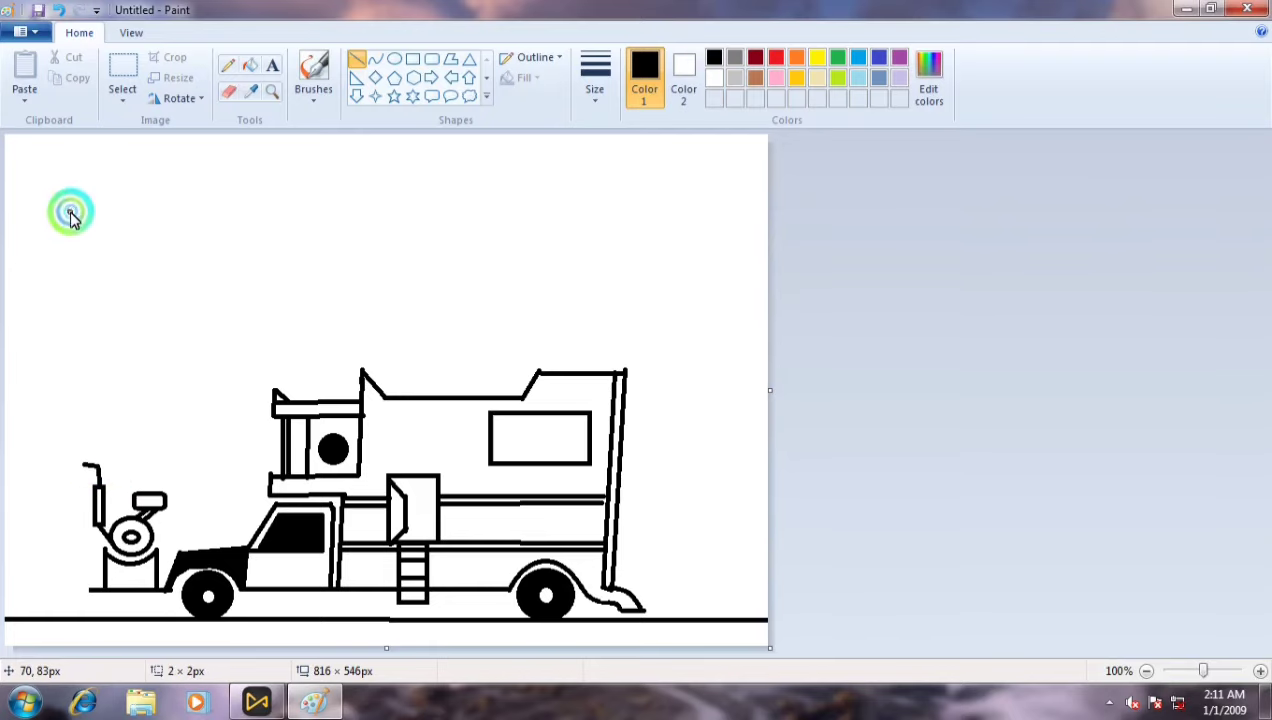
pyautogui.click(228, 90)
pyautogui.click(287, 253)
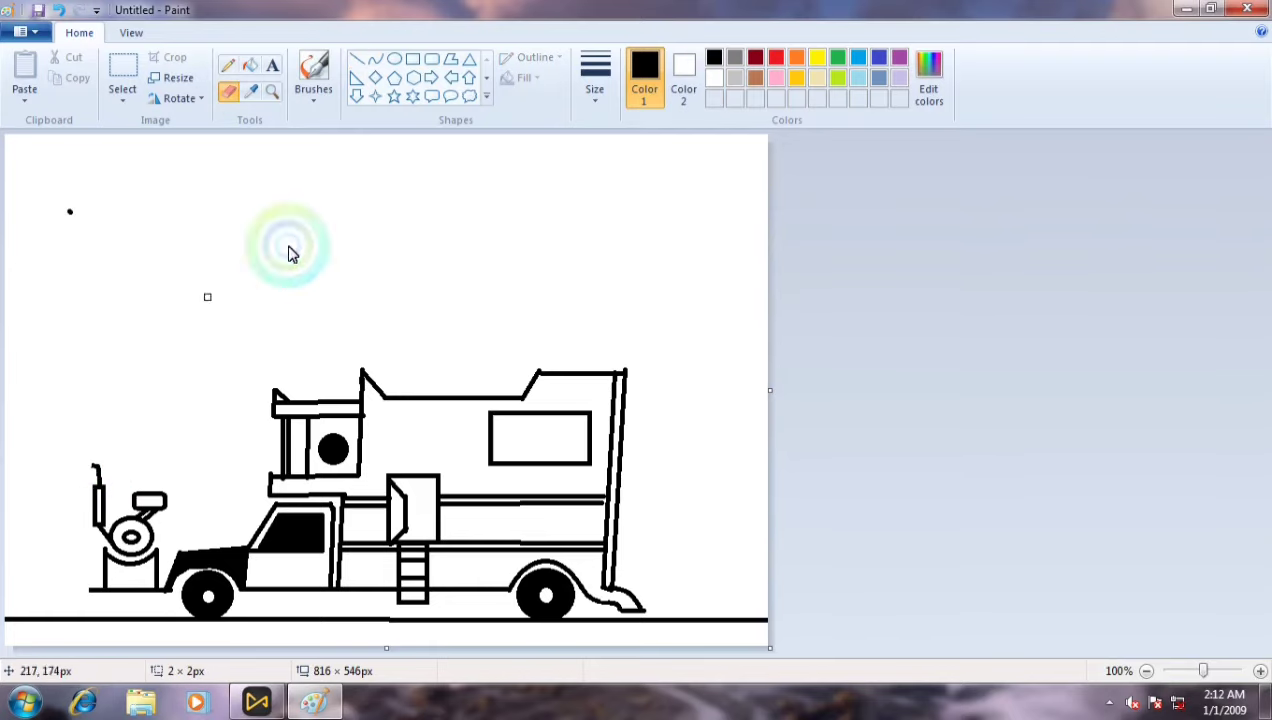
# Add a lightning bolt shape about 83 × 40 px at the tip of the front pipe and erase the stray dot above it.
pyautogui.click(367, 82)
pyautogui.click(372, 122)
pyautogui.moveTo(105, 255); pyautogui.dragTo(91, 389)
pyautogui.moveTo(54, 369); pyautogui.dragTo(52, 452)
pyautogui.click(230, 92)
pyautogui.moveTo(92, 222); pyautogui.dragTo(66, 214)
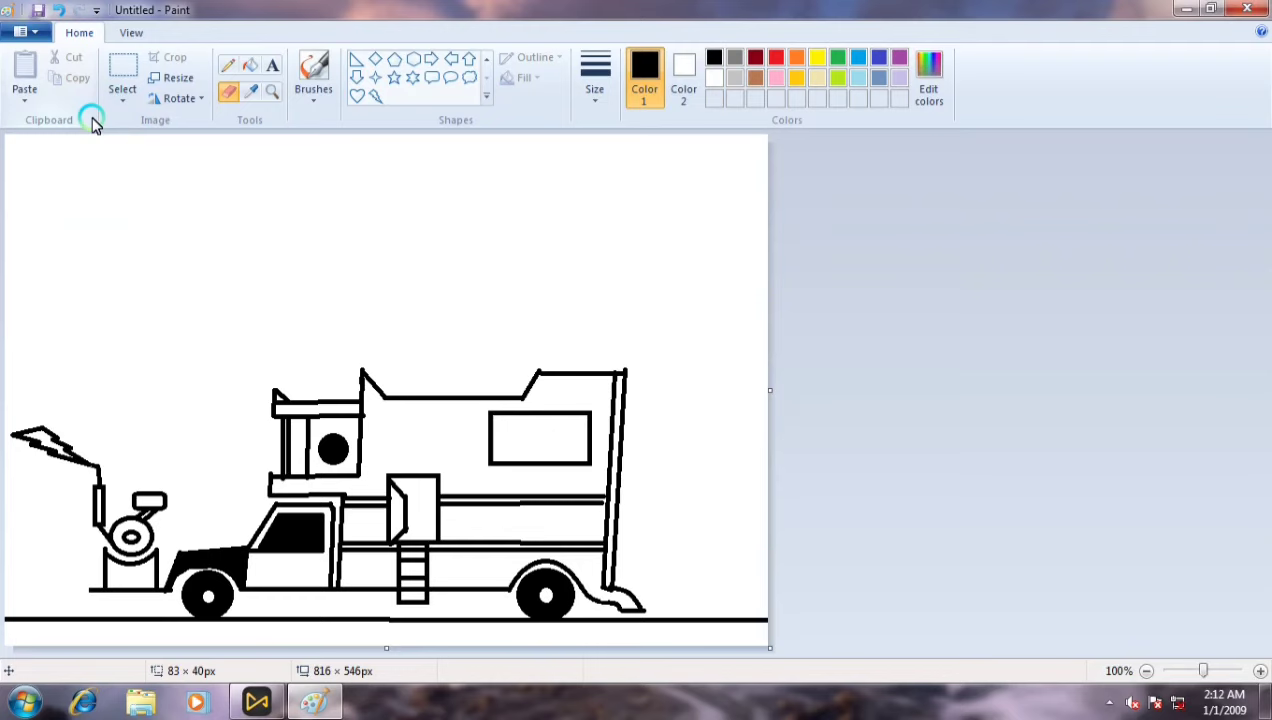
# Extend the rear pipe above the roof with two slanted parallel lines closed at the top, and erase the stray dot.
pyautogui.scroll(1, 363, 62)
pyautogui.click(356, 60)
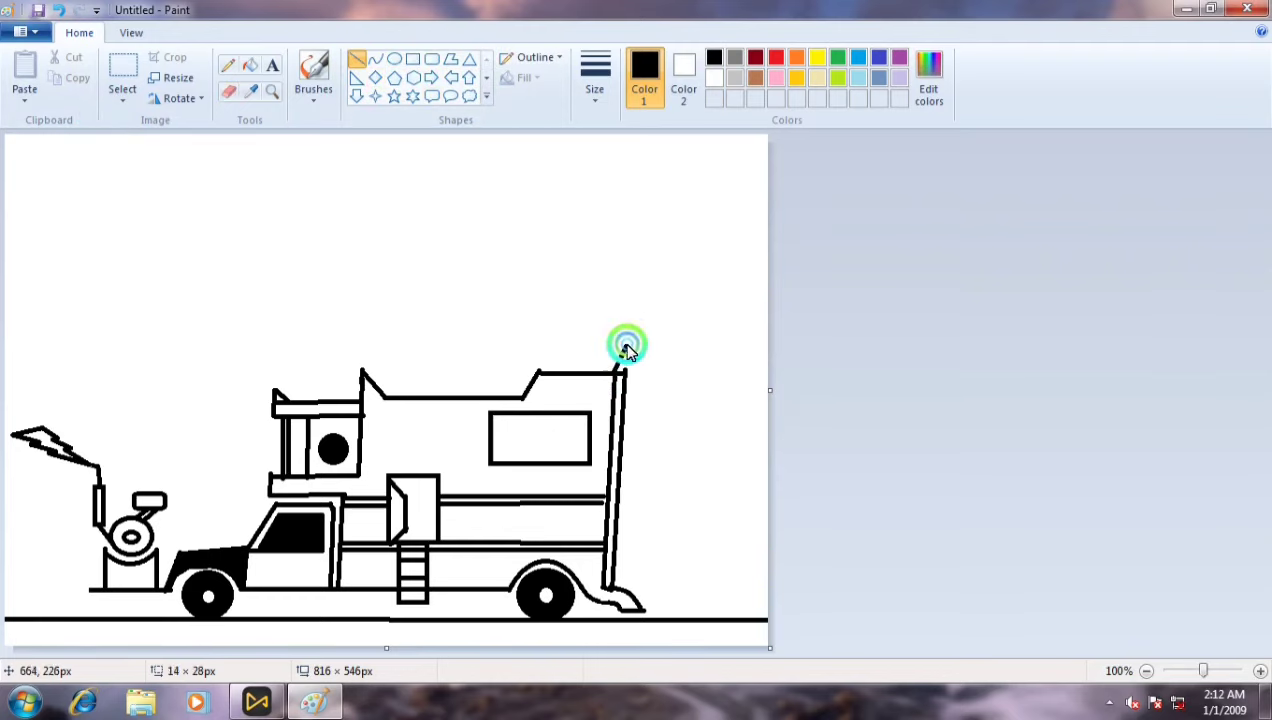
pyautogui.moveTo(627, 345); pyautogui.dragTo(645, 335)
pyautogui.click(651, 362)
pyautogui.click(754, 319)
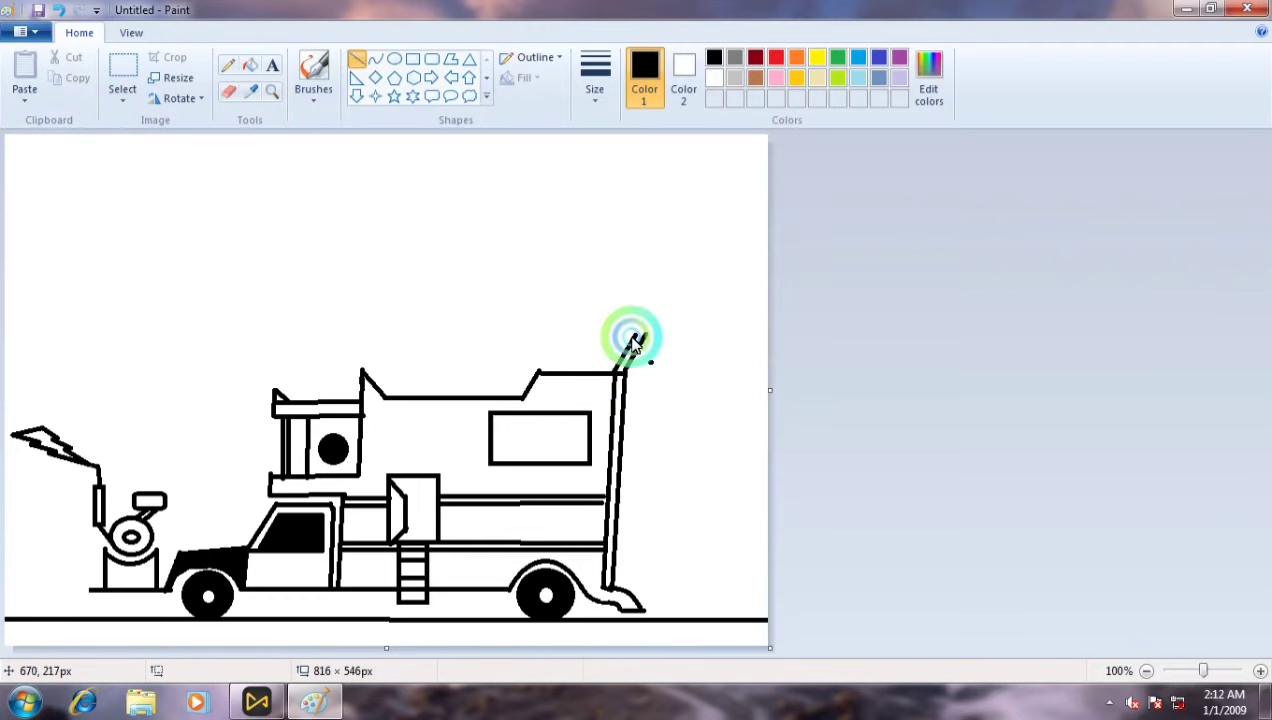
pyautogui.click(228, 91)
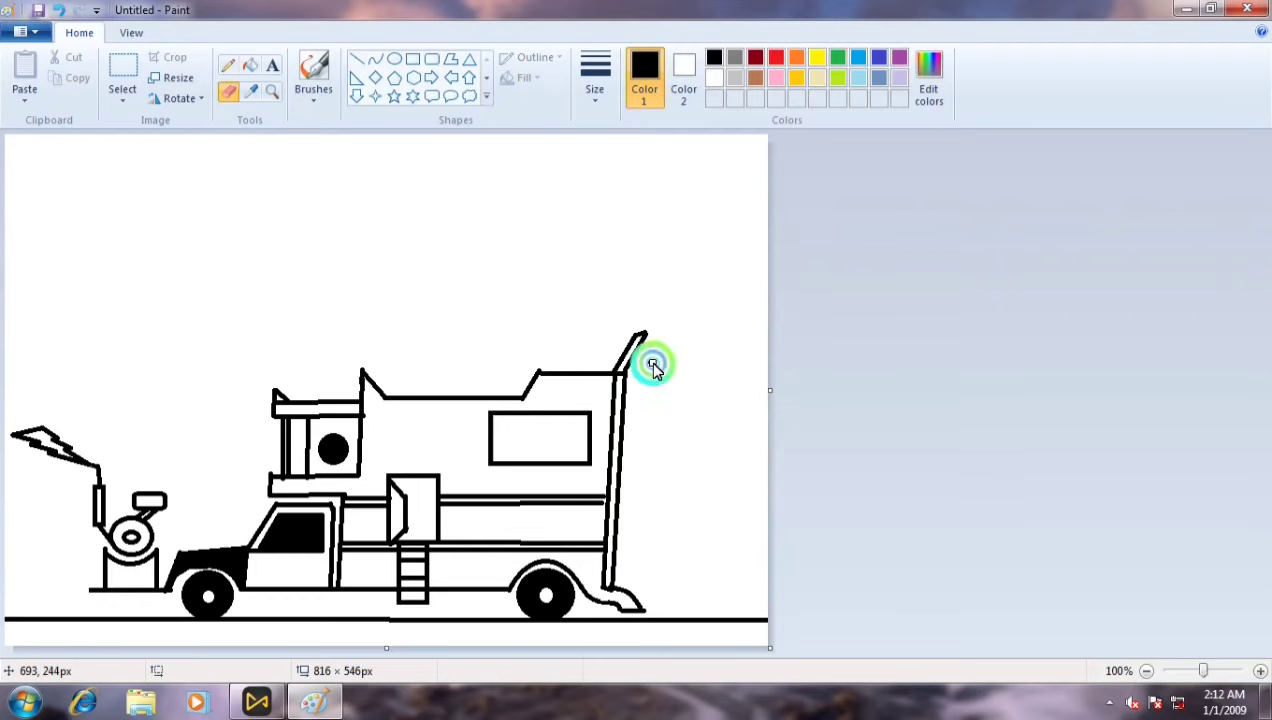
# Draw a horn above the rear roof with its flared mouth against the rear pipe, tapering toward the front with curves.
pyautogui.click(356, 58)
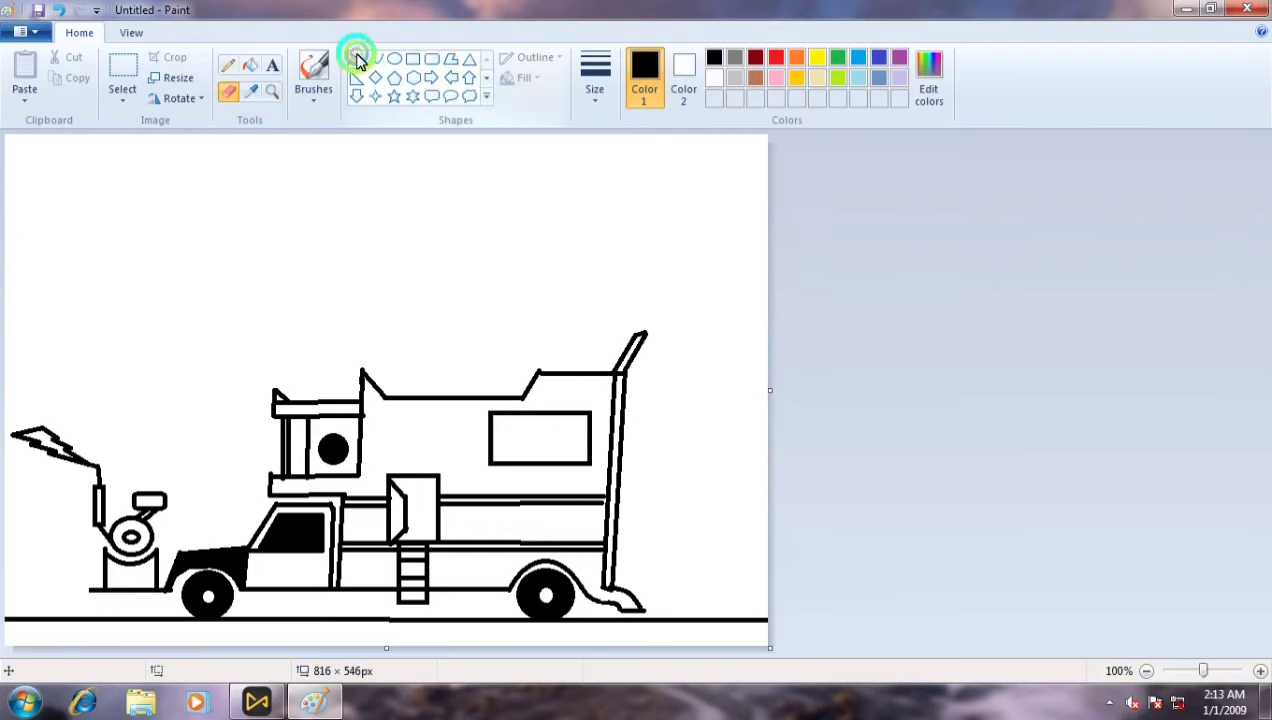
pyautogui.moveTo(615, 332)
pyautogui.mouseDown()
pyautogui.moveTo(615, 370)
pyautogui.moveTo(605, 340)
pyautogui.moveTo(591, 346)
pyautogui.moveTo(614, 371)
pyautogui.moveTo(608, 358)
pyautogui.mouseUp()
pyautogui.click(375, 58)
pyautogui.click(942, 248)
# Cap the horn's narrow end with a small upright rectangle, undoing its first placement, and curve a pipe from it down to the roof.
pyautogui.click(412, 58)
pyautogui.moveTo(540, 337); pyautogui.dragTo(545, 367)
pyautogui.click(39, 12)
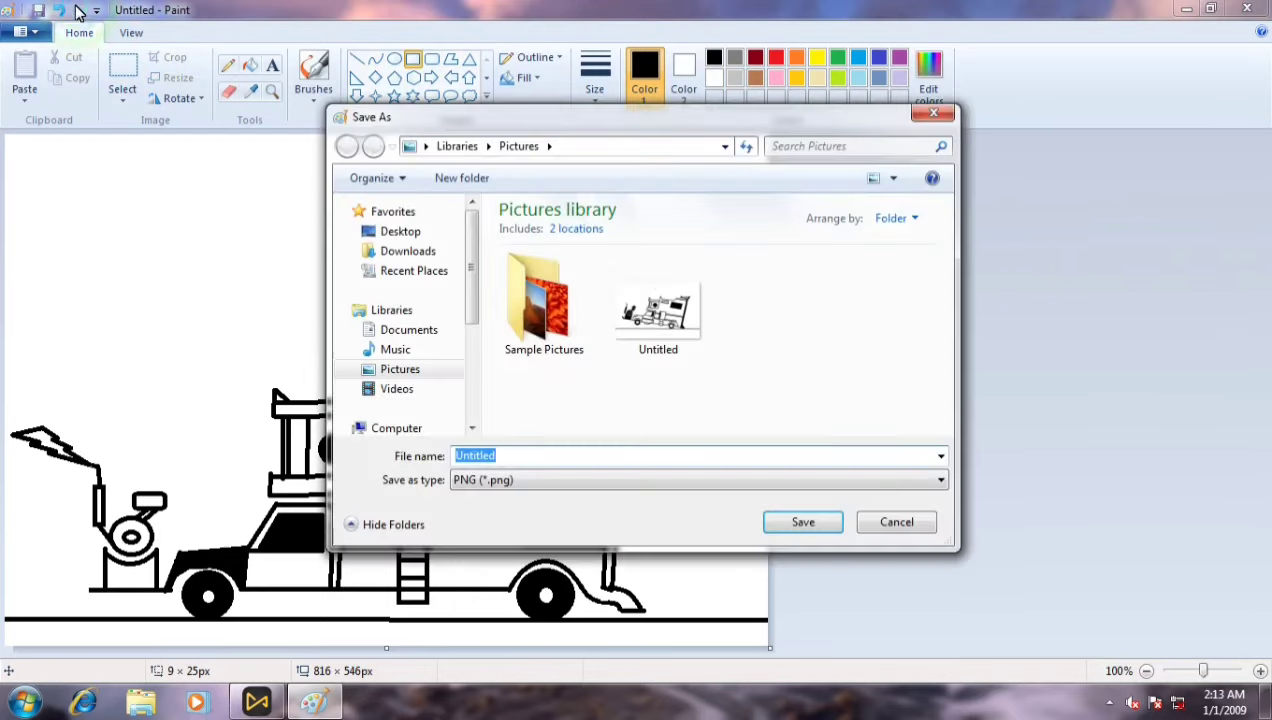
pyautogui.click(918, 117)
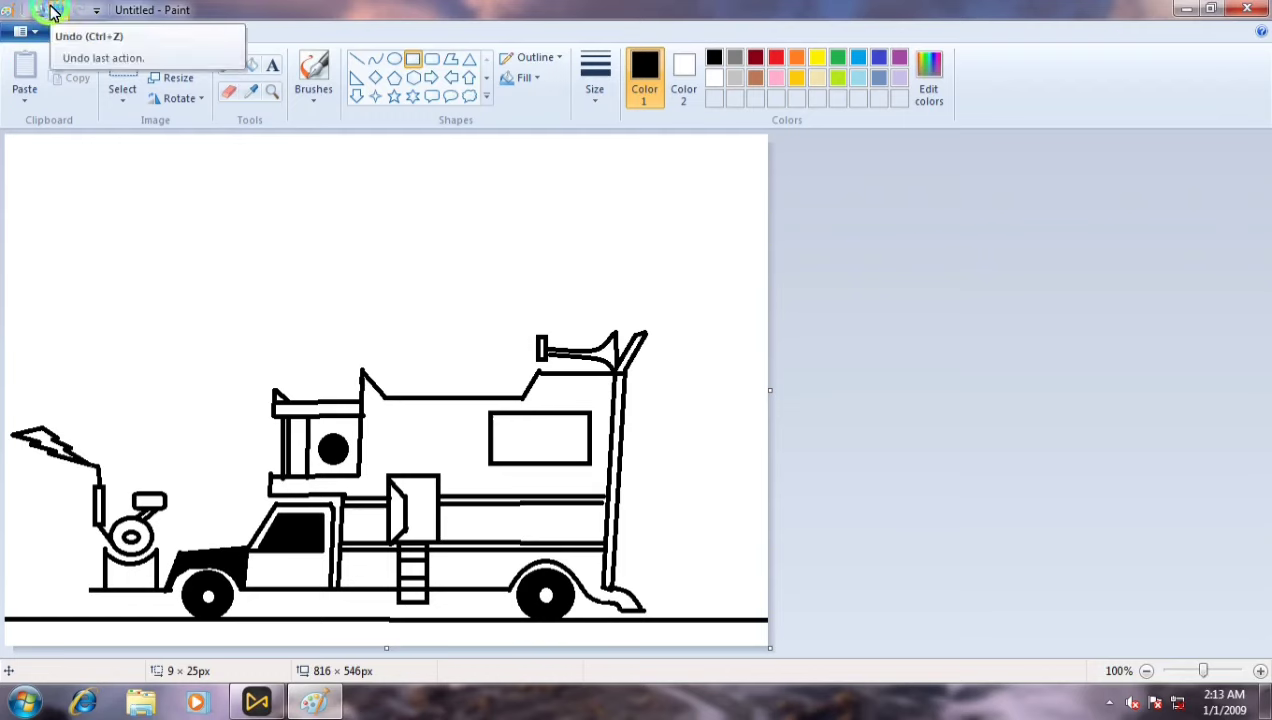
pyautogui.click(56, 10)
pyautogui.moveTo(543, 345); pyautogui.dragTo(549, 366)
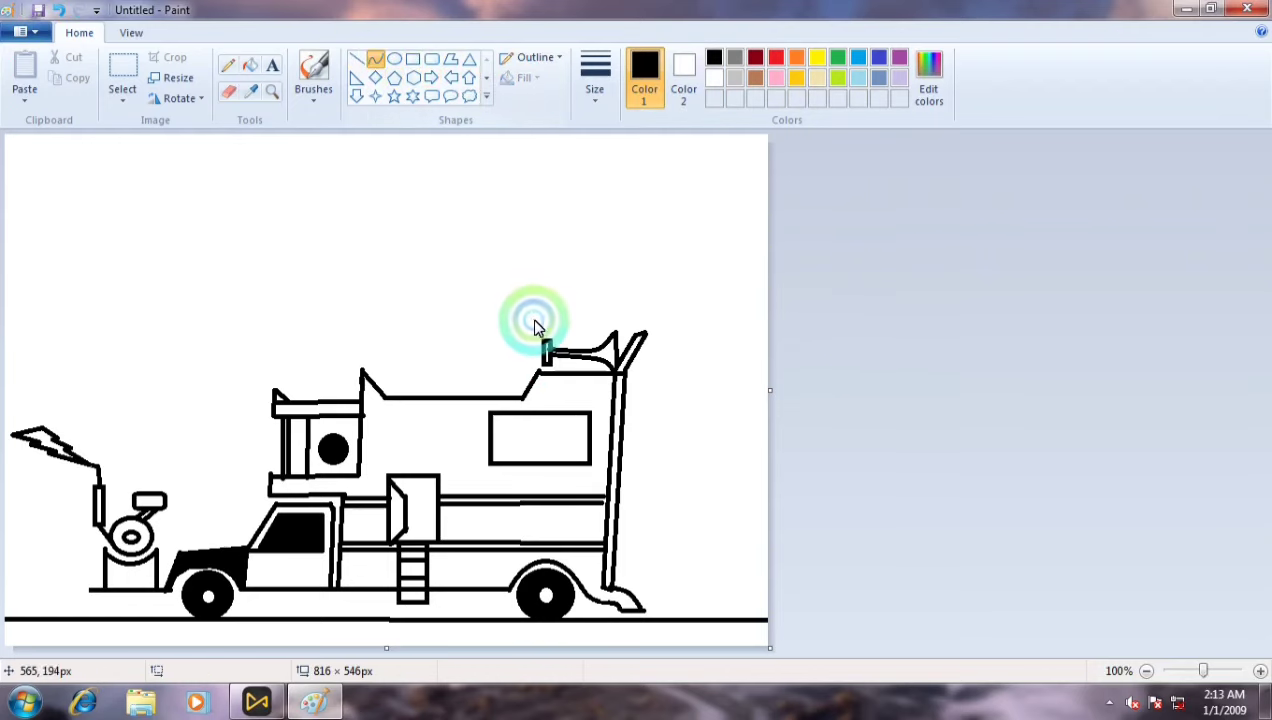
pyautogui.moveTo(545, 347)
pyautogui.mouseDown()
pyautogui.moveTo(514, 397)
pyautogui.moveTo(525, 366)
pyautogui.mouseUp()
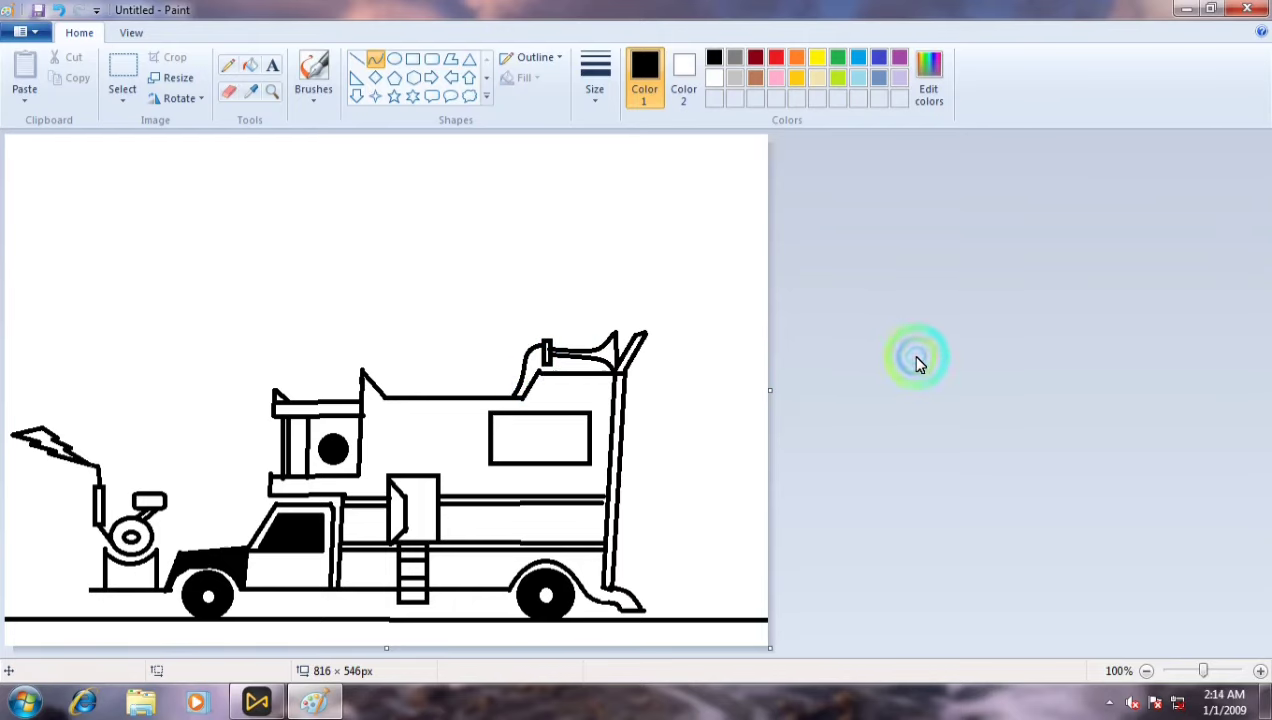
# Draw a second line just inside the camper's outline, following the stepped roof and running down the front wall.
pyautogui.click(356, 58)
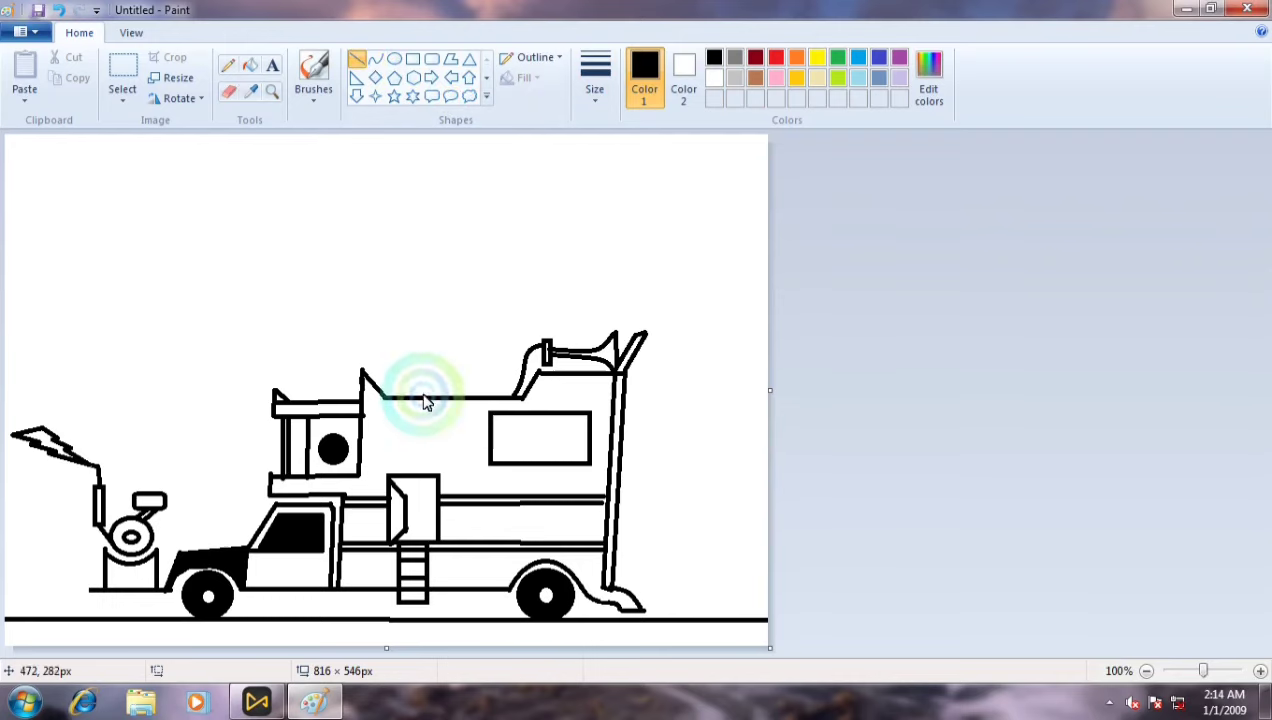
pyautogui.moveTo(385, 405); pyautogui.dragTo(534, 411)
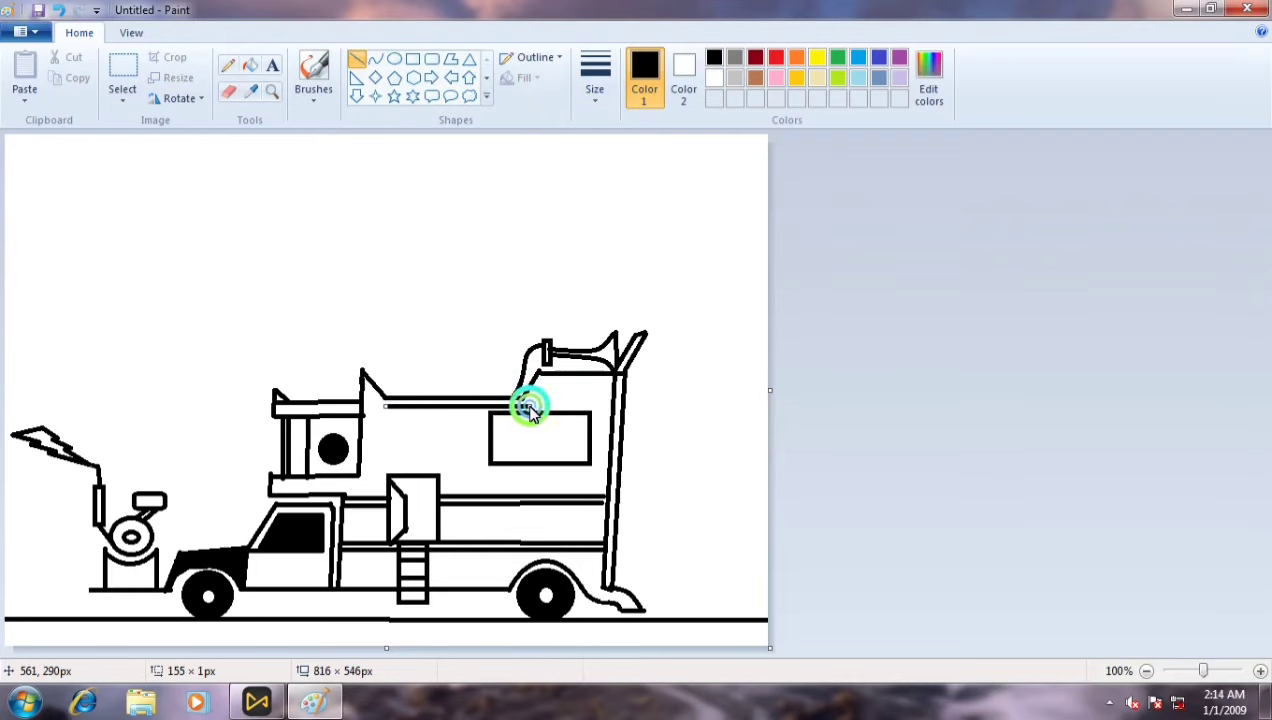
pyautogui.click(558, 402)
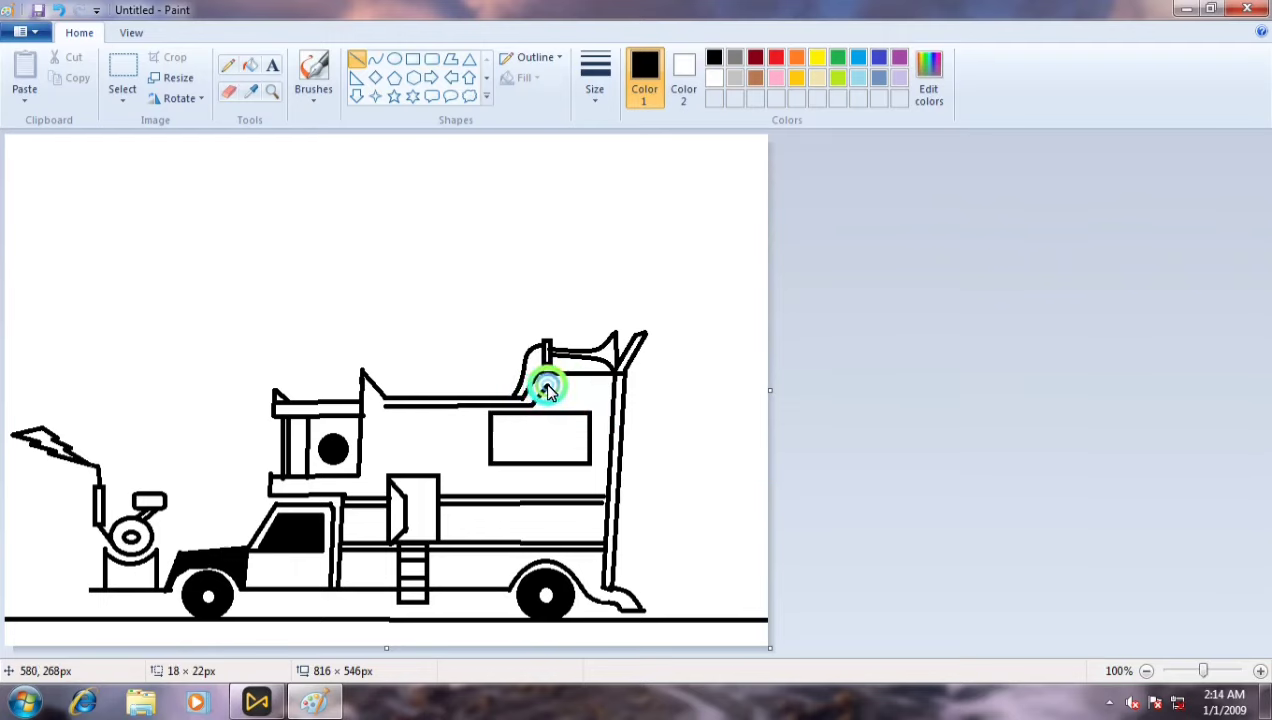
pyautogui.click(852, 340)
pyautogui.moveTo(543, 383); pyautogui.dragTo(615, 382)
pyautogui.click(846, 360)
pyautogui.moveTo(368, 389)
pyautogui.mouseDown()
pyautogui.moveTo(382, 403)
pyautogui.moveTo(363, 393)
pyautogui.moveTo(364, 483)
pyautogui.mouseUp()
pyautogui.click(833, 418)
pyautogui.click(989, 418)
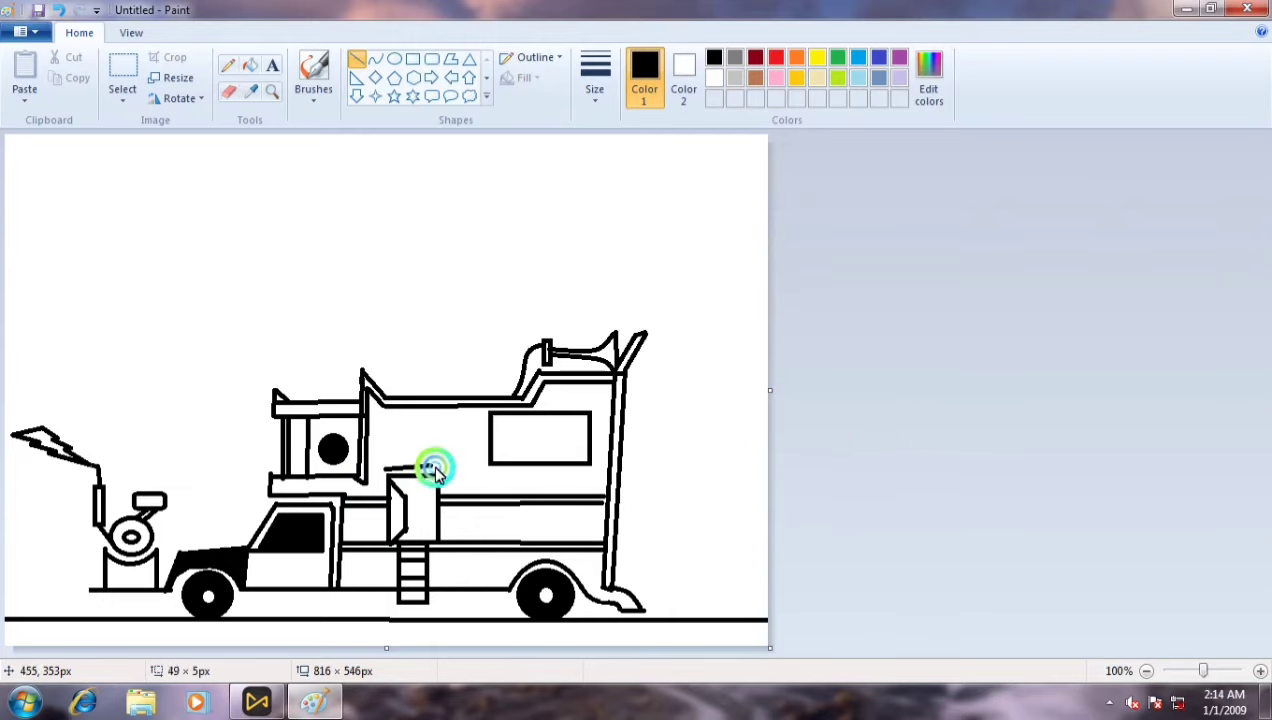
# Frame the camper's entrance door with an outer line across its top and short vertical lines down both sides.
pyautogui.moveTo(446, 469); pyautogui.dragTo(449, 468)
pyautogui.moveTo(446, 472); pyautogui.dragTo(447, 498)
pyautogui.click(823, 468)
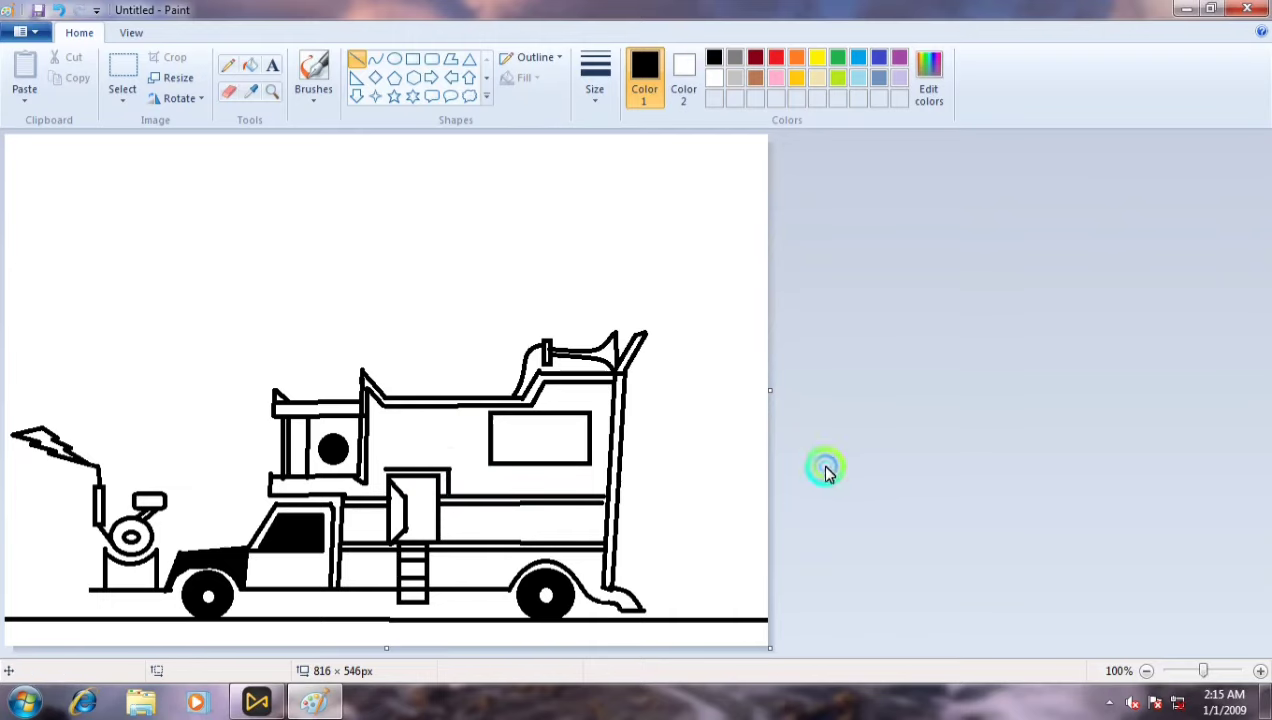
pyautogui.moveTo(381, 470); pyautogui.dragTo(381, 503)
pyautogui.click(840, 483)
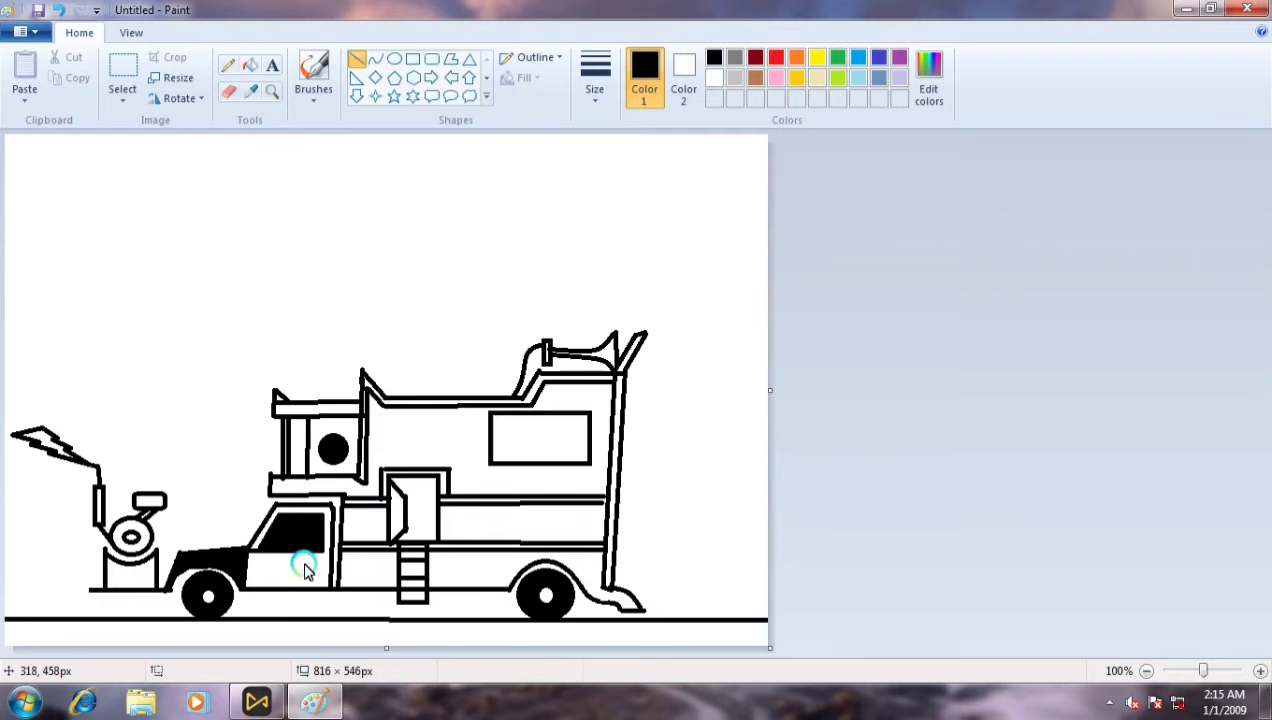
# Draw a short horizontal handle on the cab door and set the drawing color to white.
pyautogui.moveTo(303, 562); pyautogui.dragTo(319, 561)
pyautogui.click(809, 476)
pyautogui.click(714, 78)
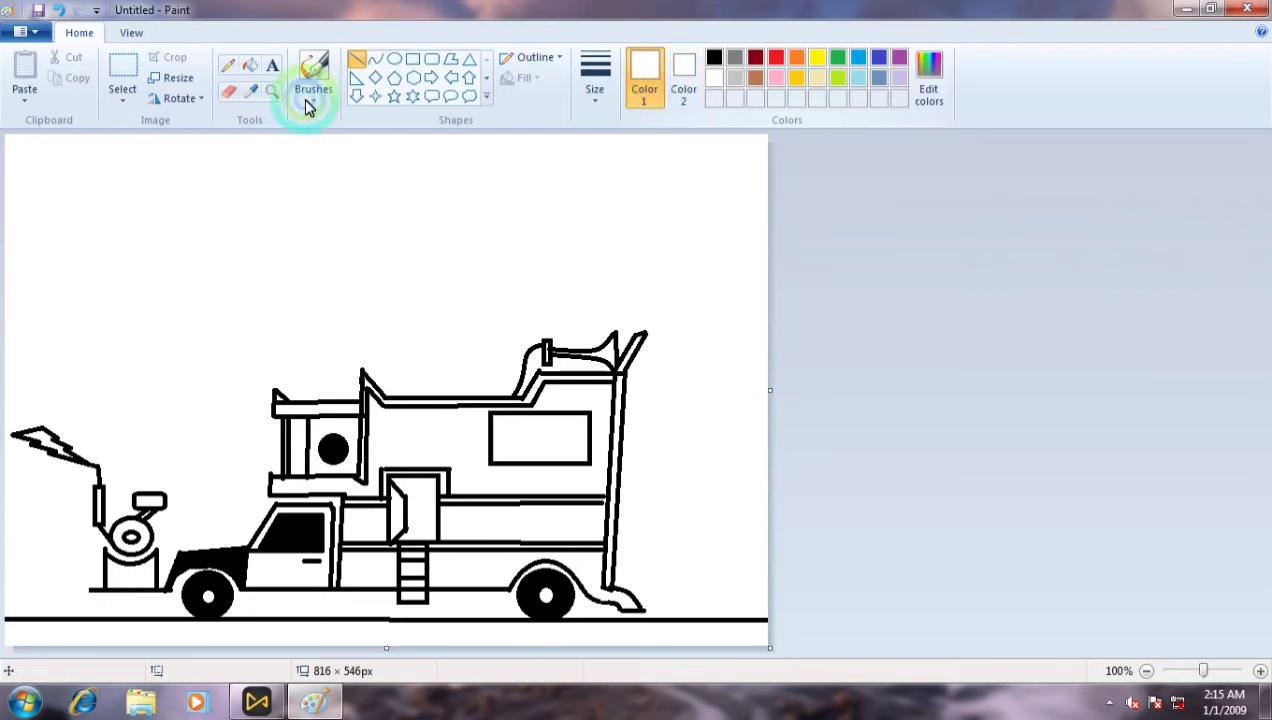
pyautogui.click(250, 65)
pyautogui.click(233, 562)
pyautogui.click(59, 10)
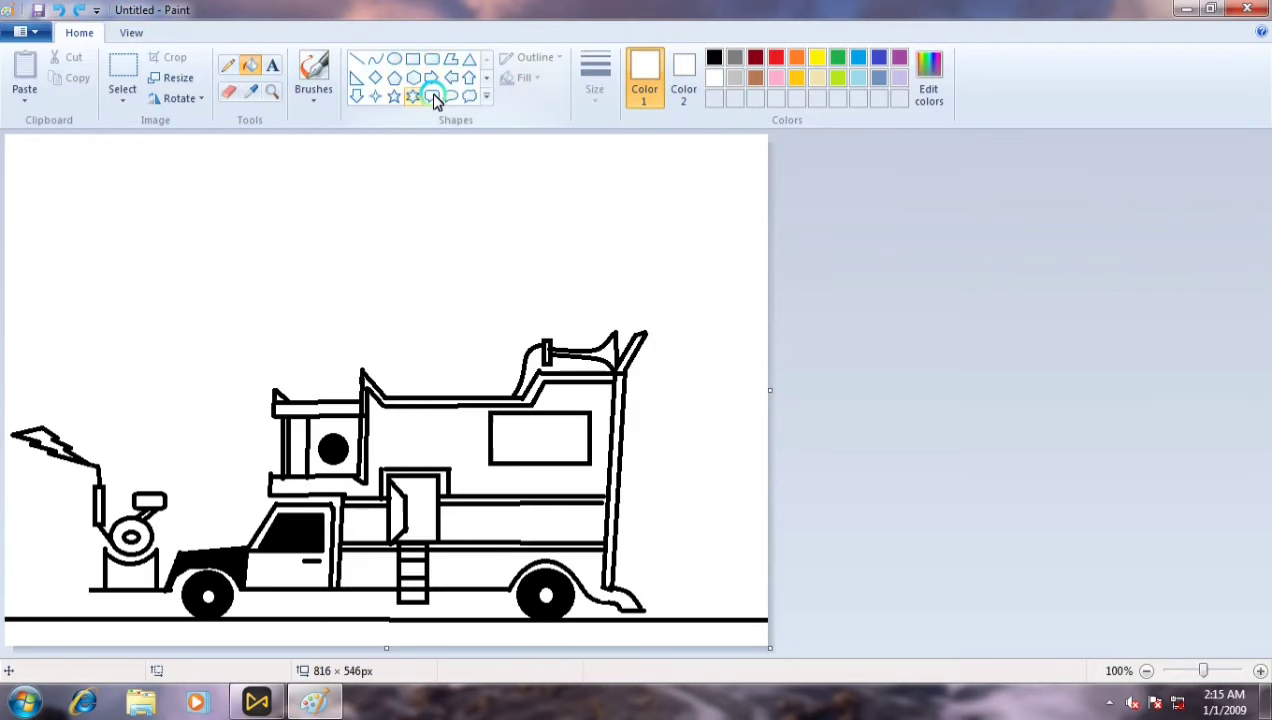
# Draw short black lines along the truck's front and rear wheel arches.
pyautogui.click(714, 58)
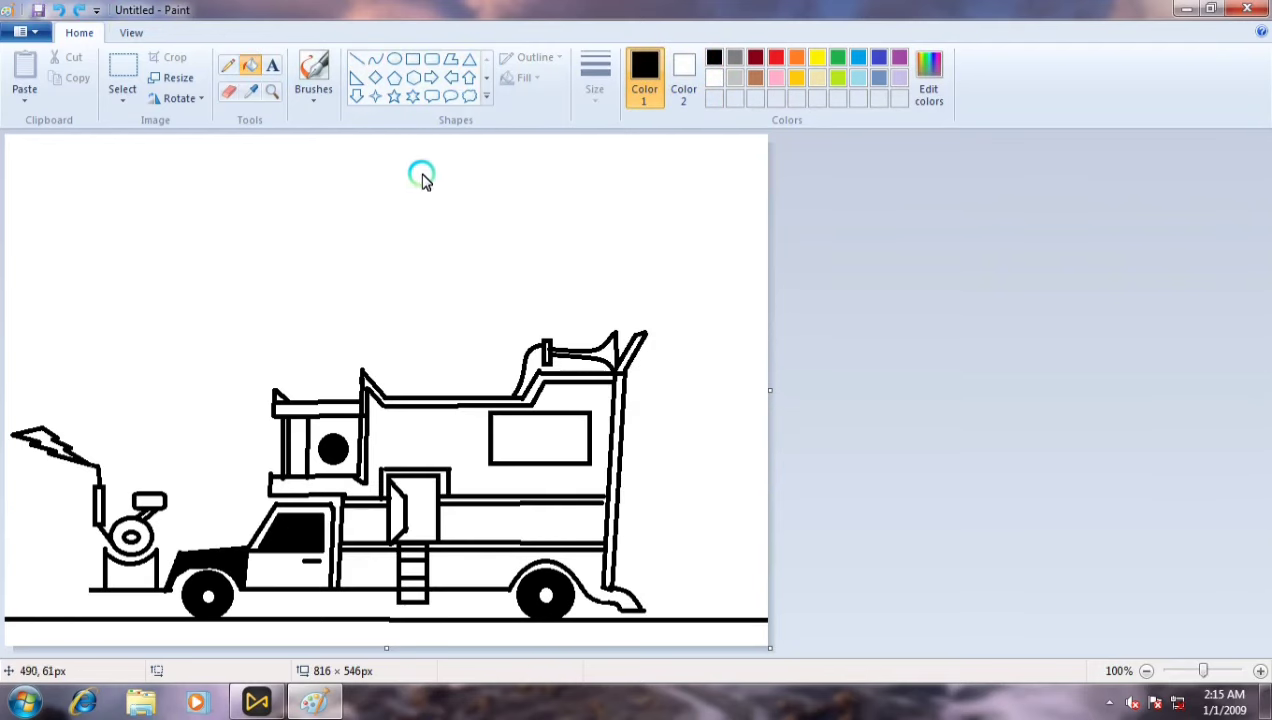
pyautogui.click(356, 60)
pyautogui.moveTo(177, 572); pyautogui.dragTo(243, 574)
pyautogui.moveTo(516, 579); pyautogui.dragTo(572, 575)
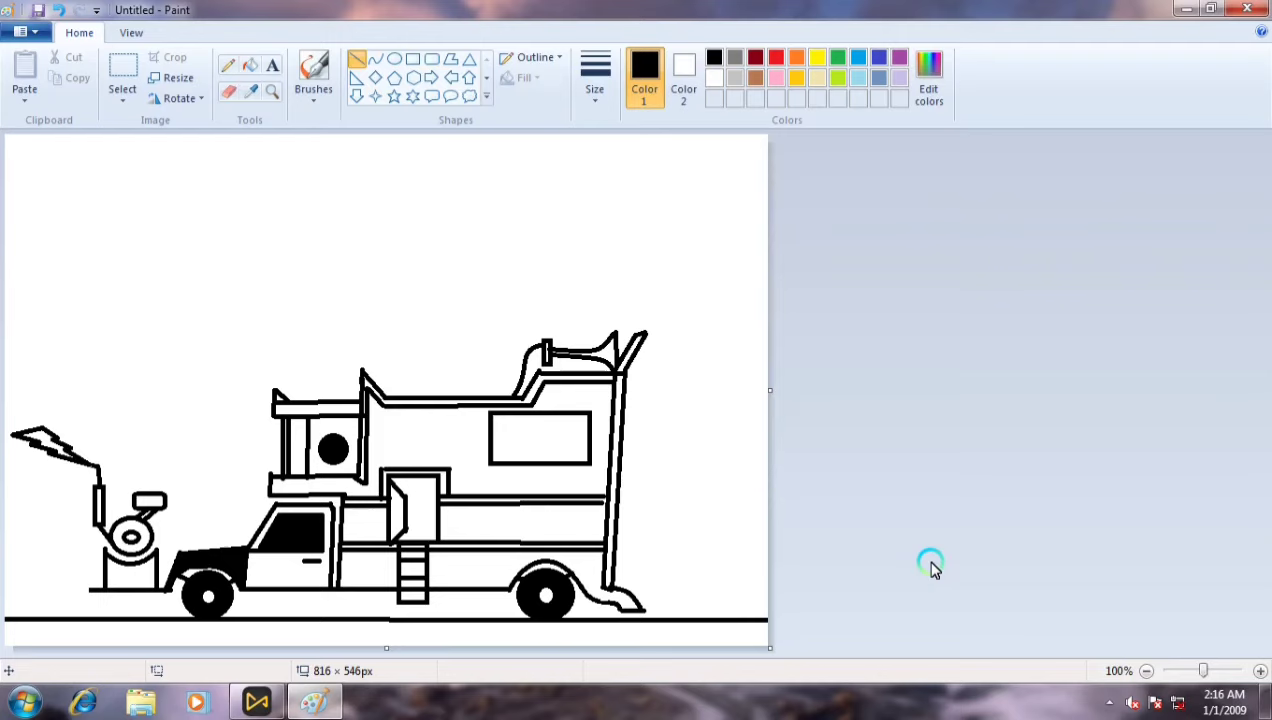
# Add a short upturned lip at the front end of the machine's platform and erase the stray marks around it.
pyautogui.moveTo(88, 579); pyautogui.dragTo(101, 589)
pyautogui.click(77, 540)
pyautogui.moveTo(84, 571); pyautogui.dragTo(80, 573)
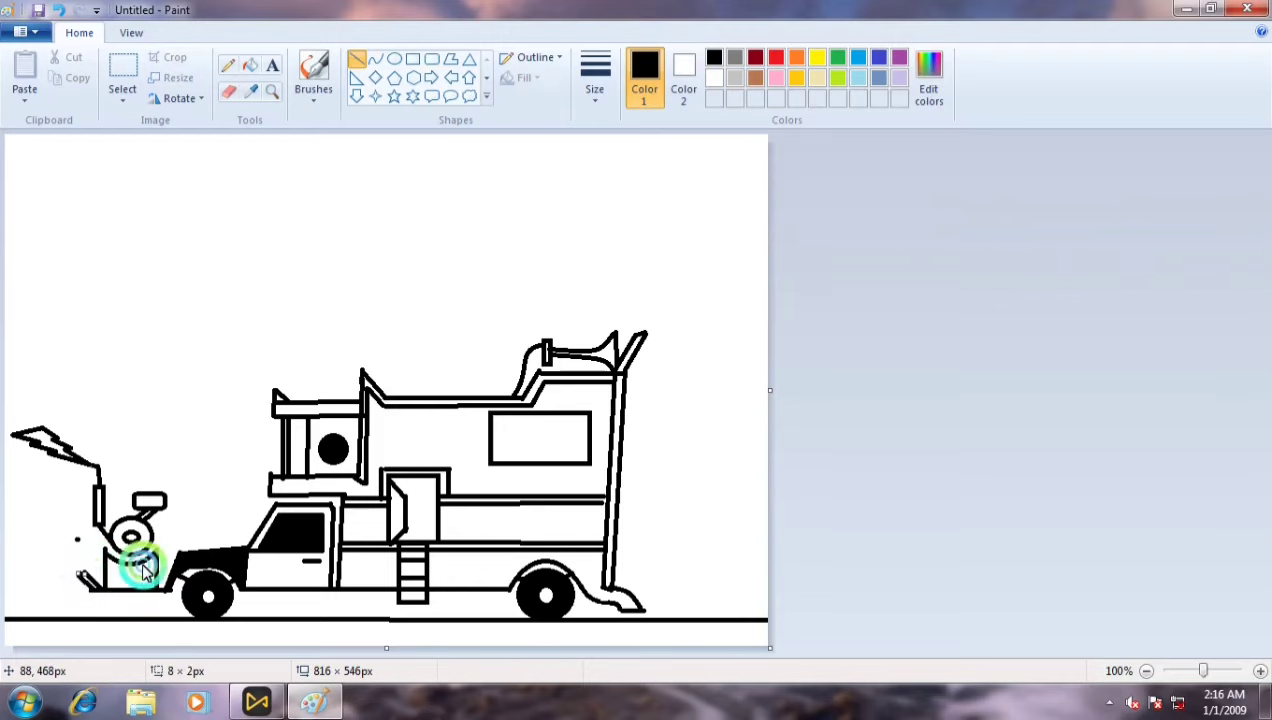
pyautogui.click(229, 92)
pyautogui.click(78, 540)
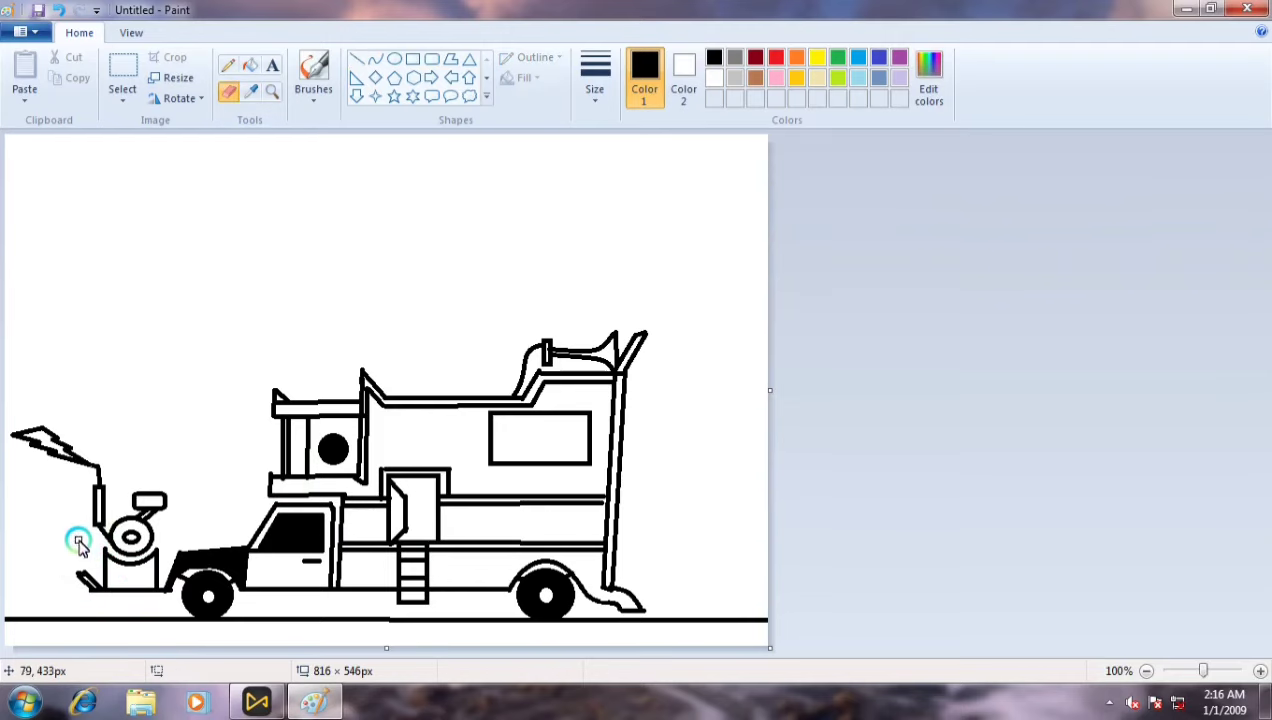
pyautogui.click(144, 566)
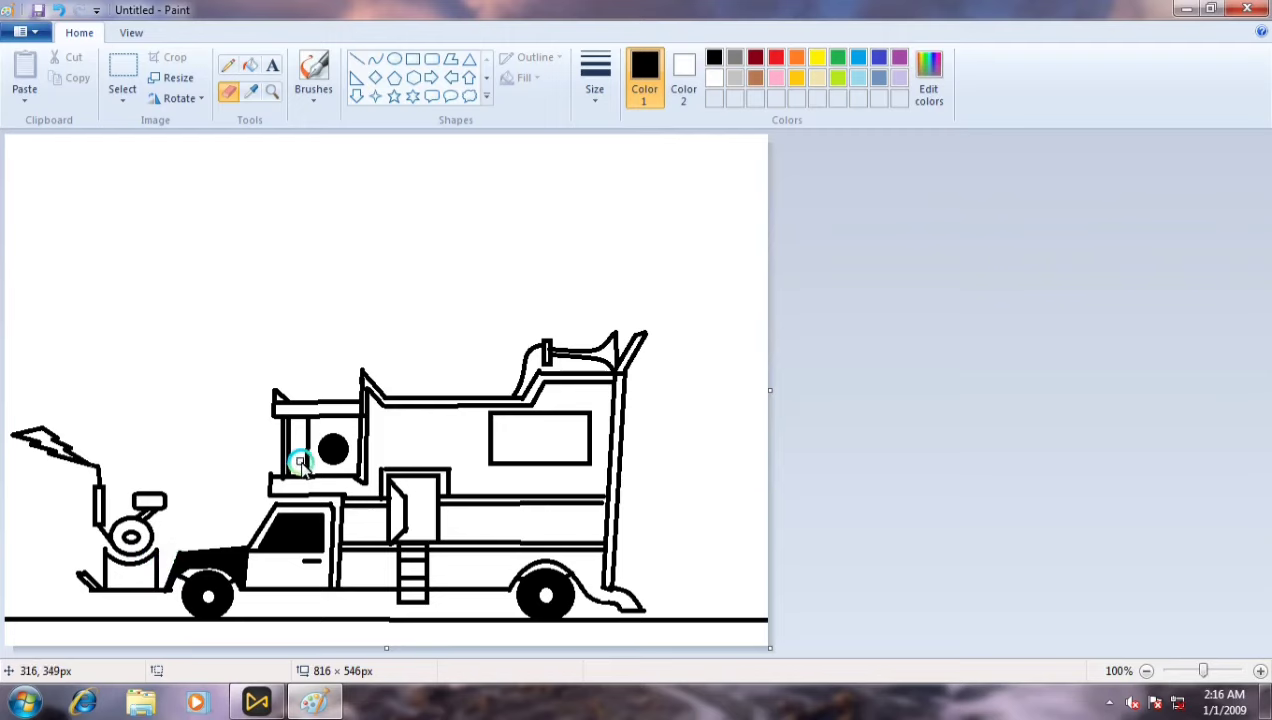
# Draw a tall flagpole rising from the front machine with a right-triangle flag at its top.
pyautogui.click(357, 59)
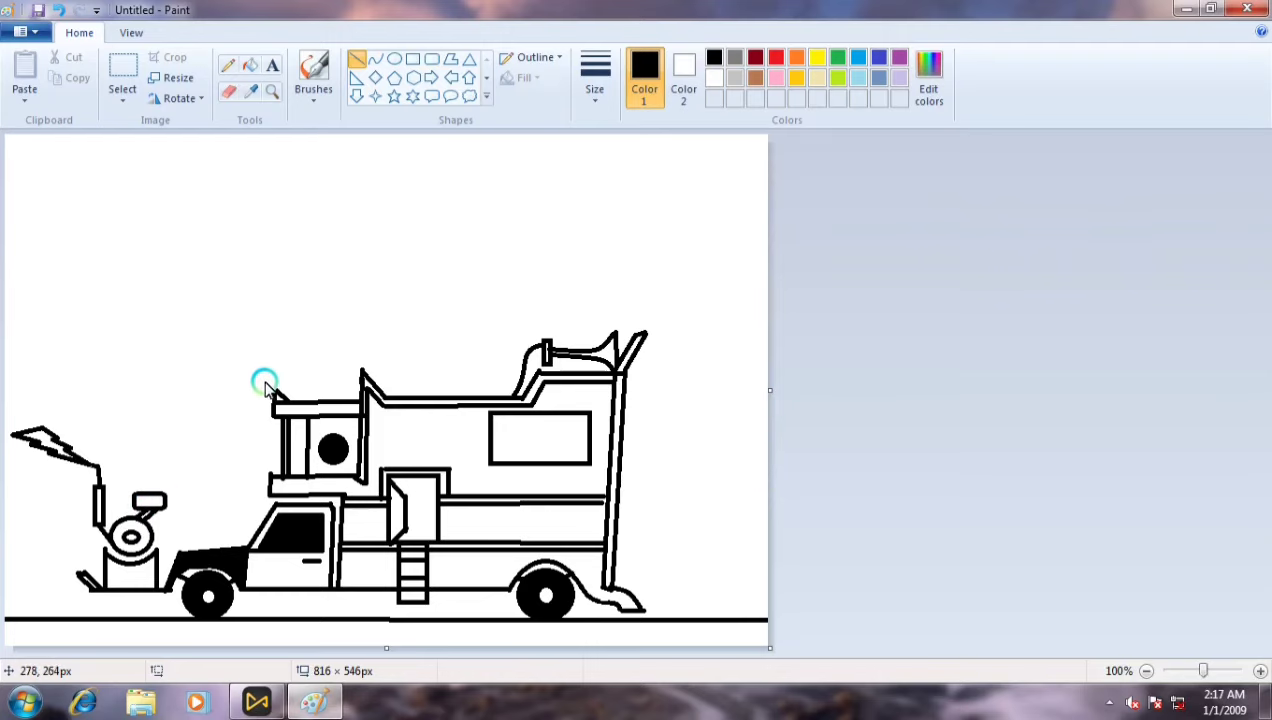
pyautogui.moveTo(124, 530)
pyautogui.mouseDown()
pyautogui.moveTo(118, 352)
pyautogui.moveTo(181, 440)
pyautogui.mouseUp()
pyautogui.click(357, 77)
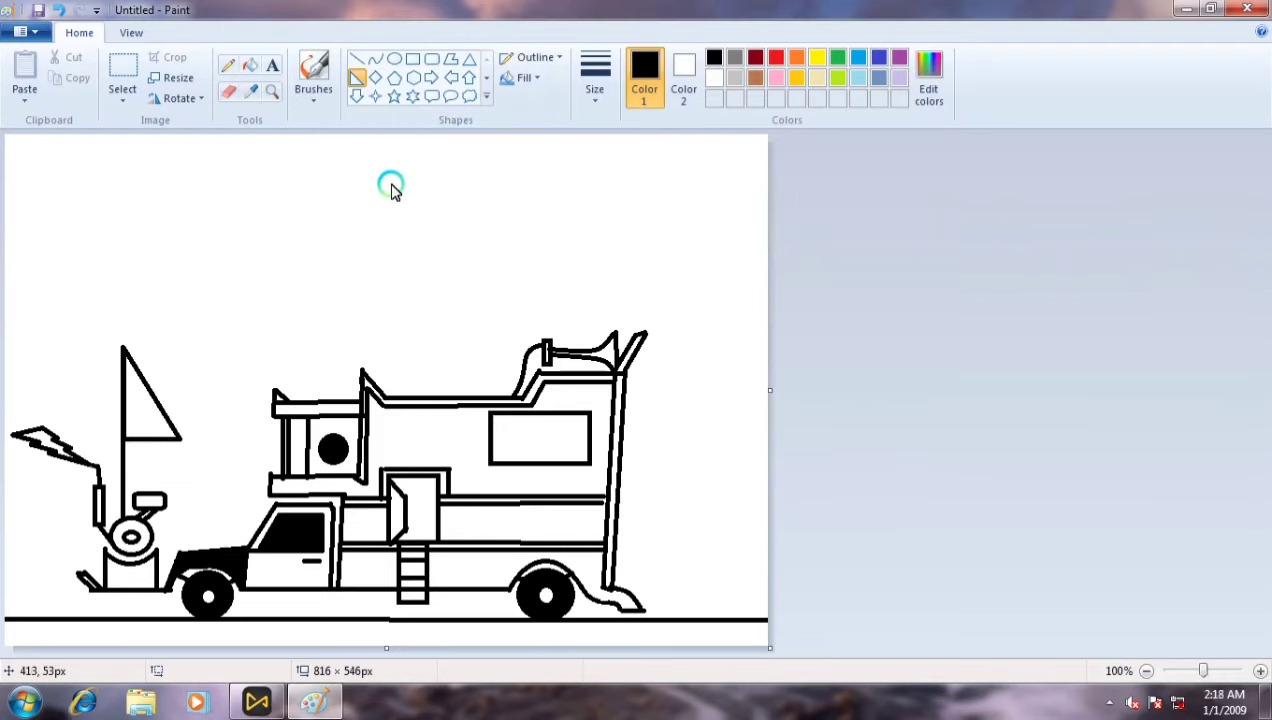
# Fill the camper's rear pipe, stepped roof trim and front wall strip with light blue, undoing the fill that recolors the outlines.
pyautogui.click(857, 58)
pyautogui.click(634, 356)
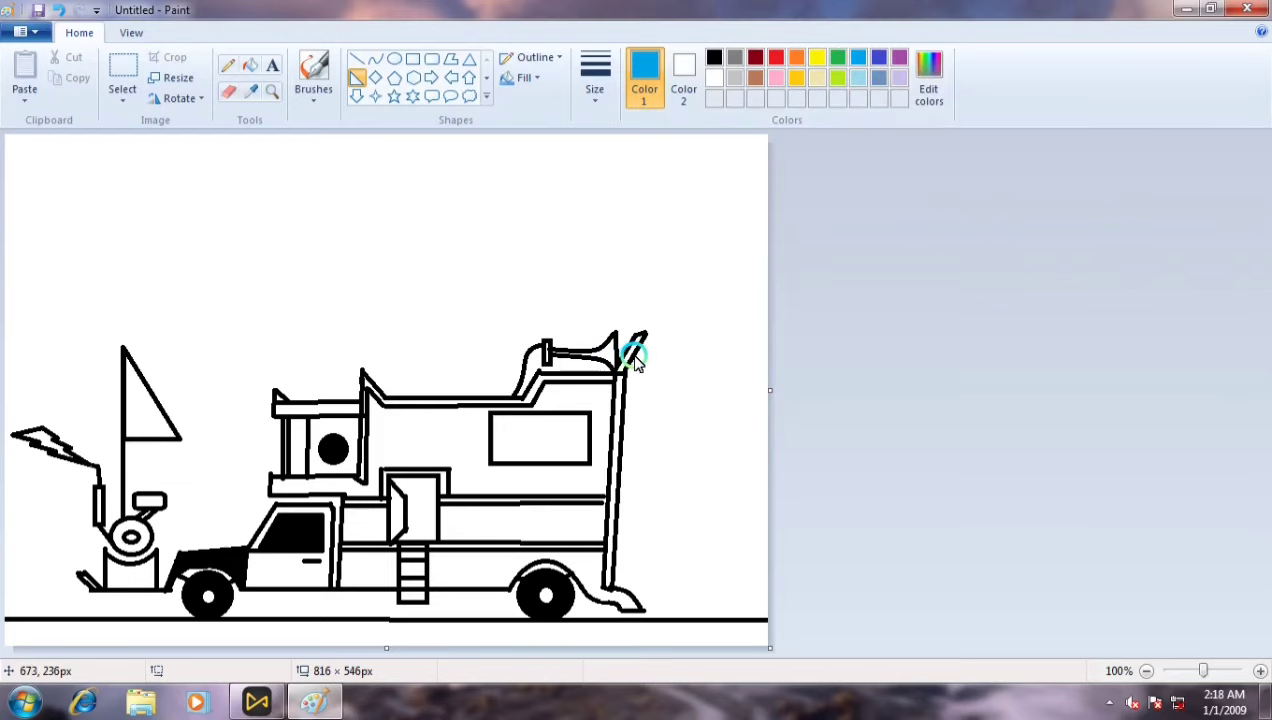
pyautogui.click(249, 74)
pyautogui.click(632, 352)
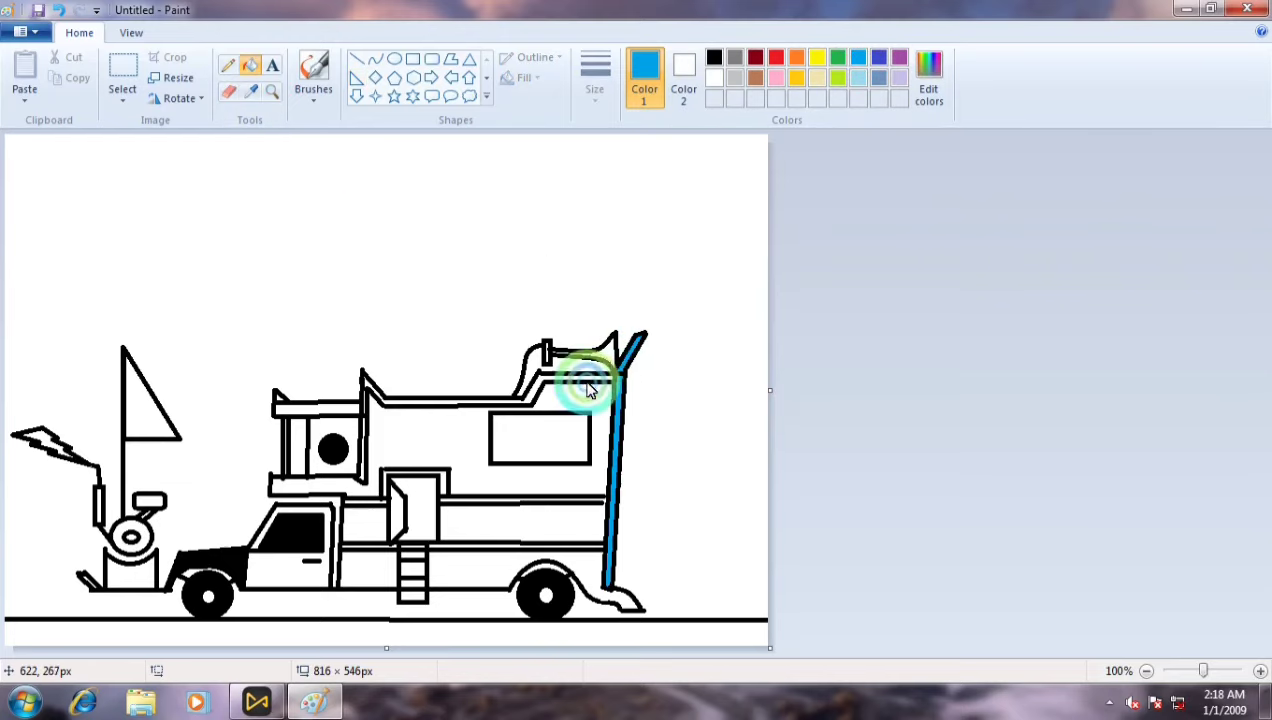
pyautogui.click(500, 404)
pyautogui.click(364, 426)
pyautogui.click(364, 409)
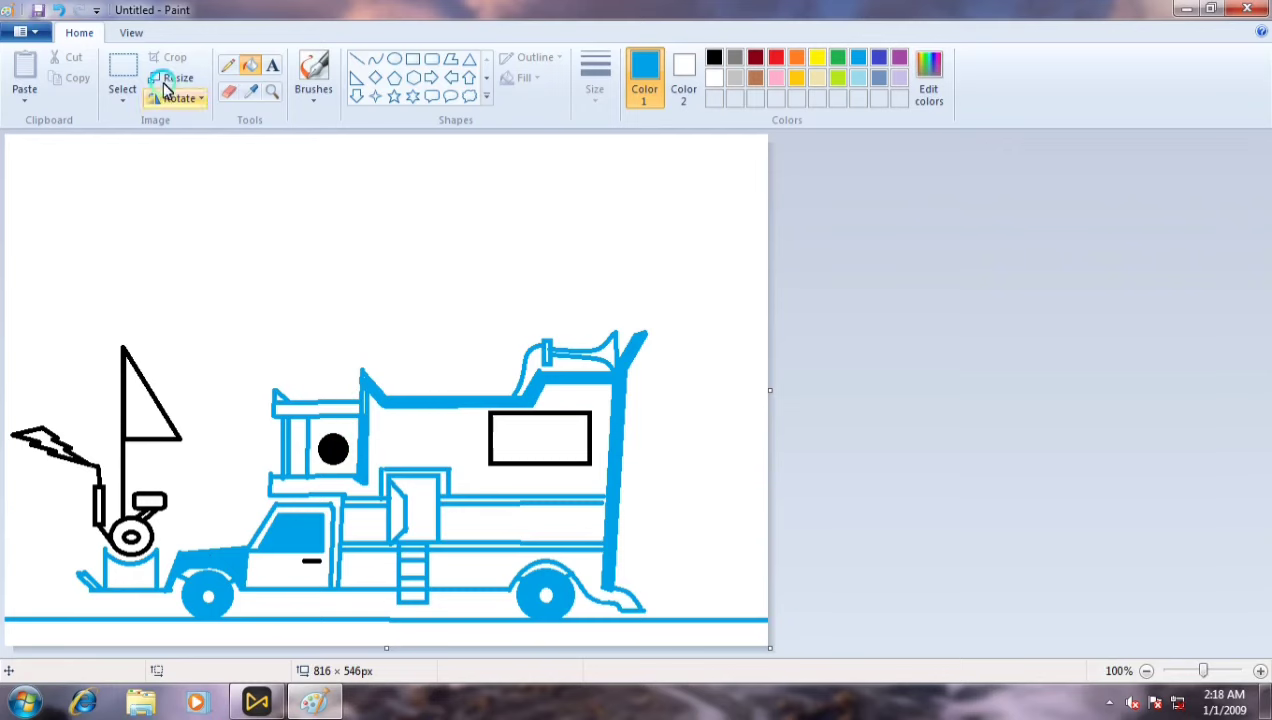
pyautogui.click(59, 10)
# Fill the entrance door frame and the roof band of the front cabin with light blue, undoing the misplaced fills.
pyautogui.click(349, 548)
pyautogui.click(58, 9)
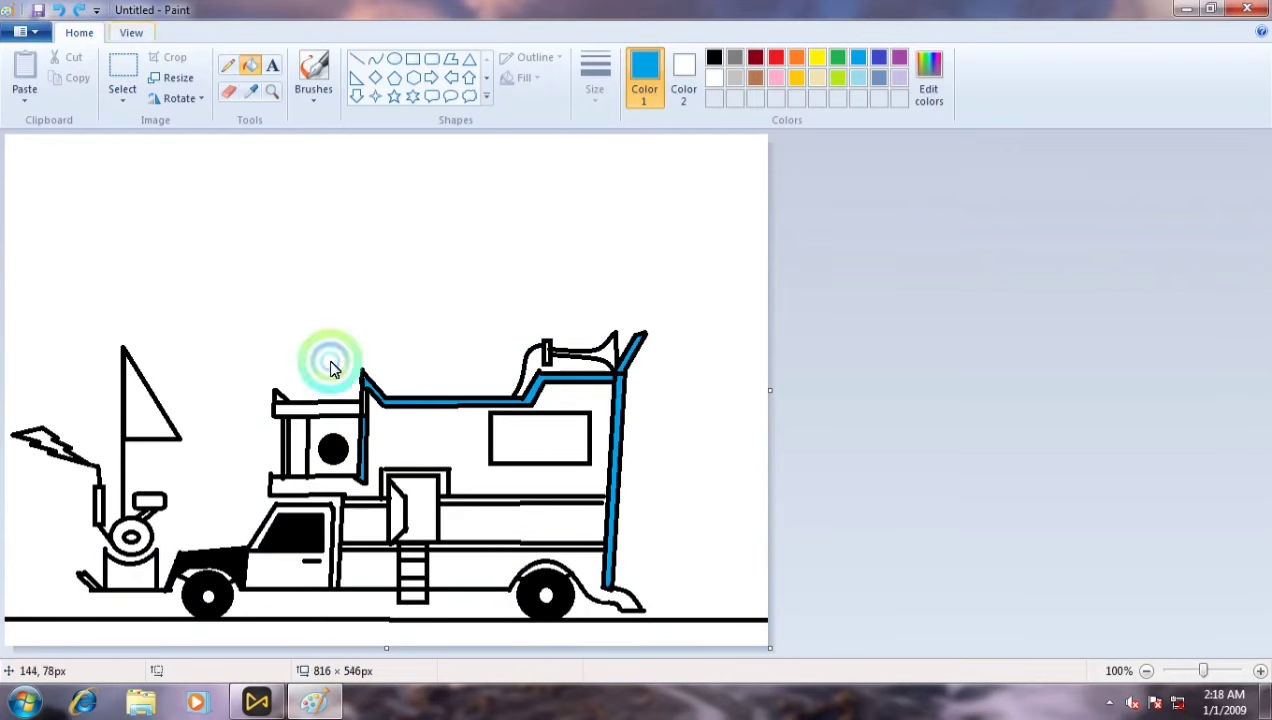
pyautogui.click(444, 481)
pyautogui.click(453, 505)
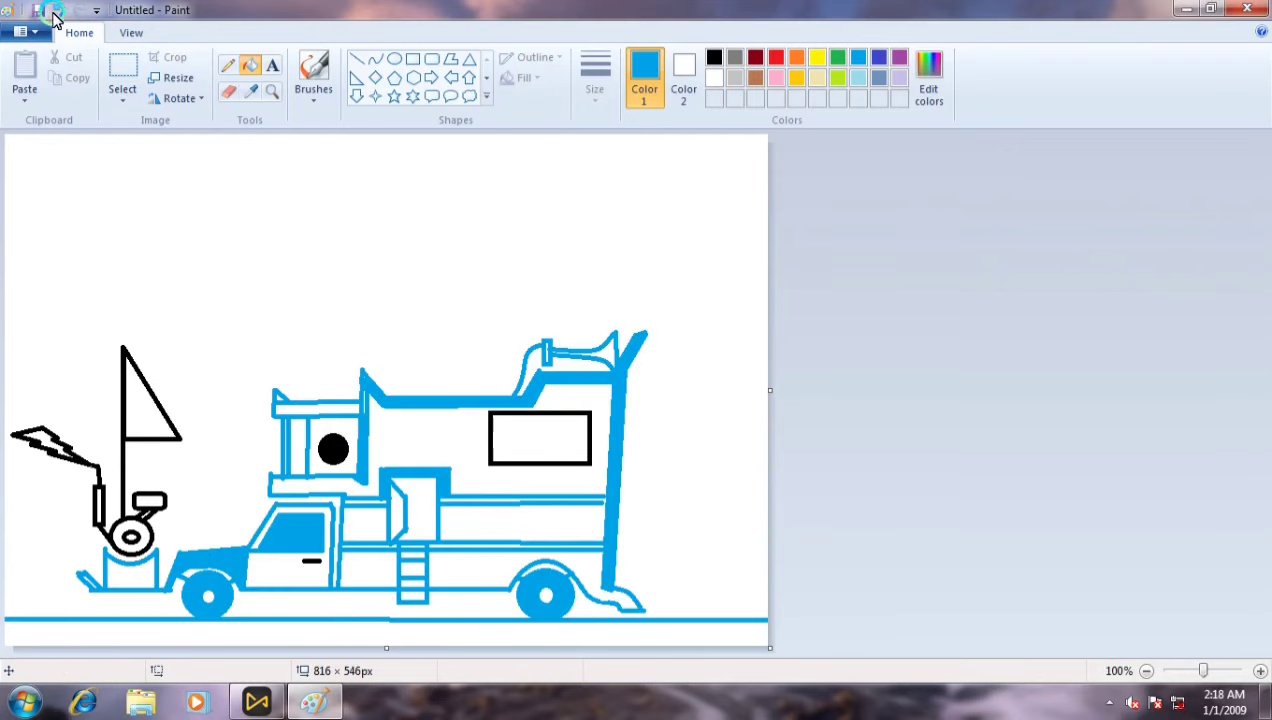
pyautogui.click(58, 9)
pyautogui.click(301, 409)
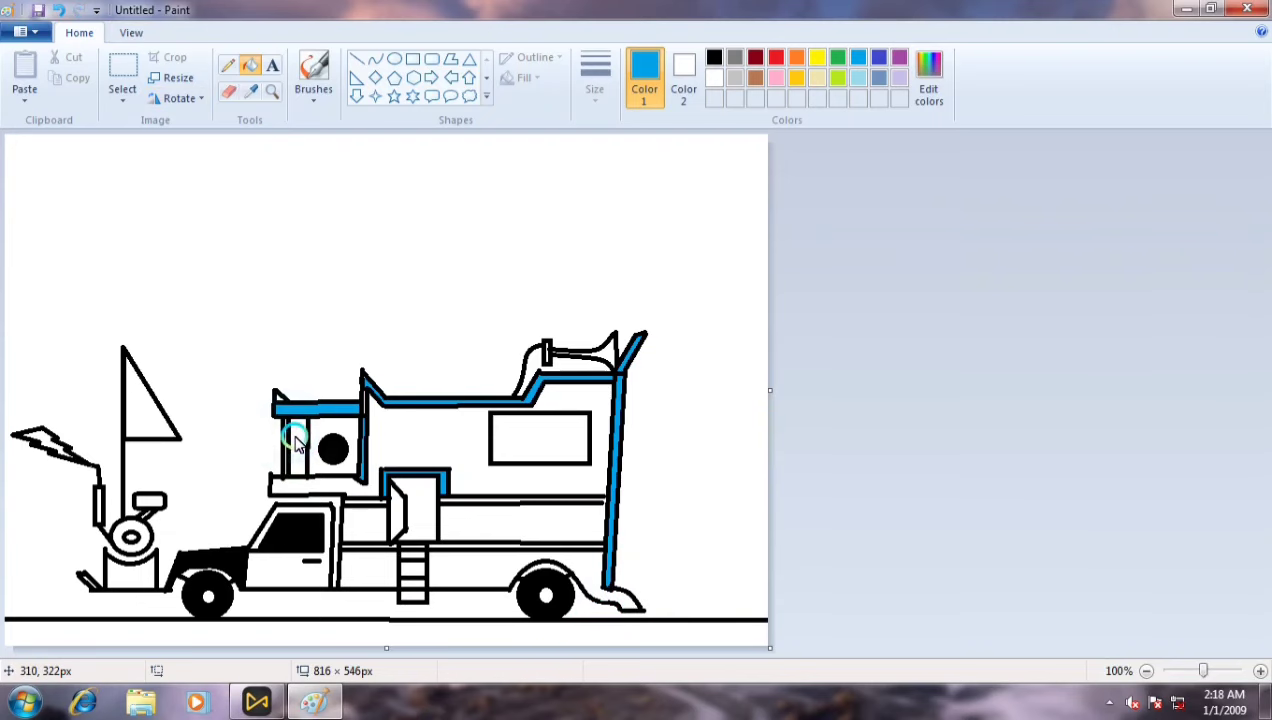
pyautogui.click(285, 438)
pyautogui.click(58, 9)
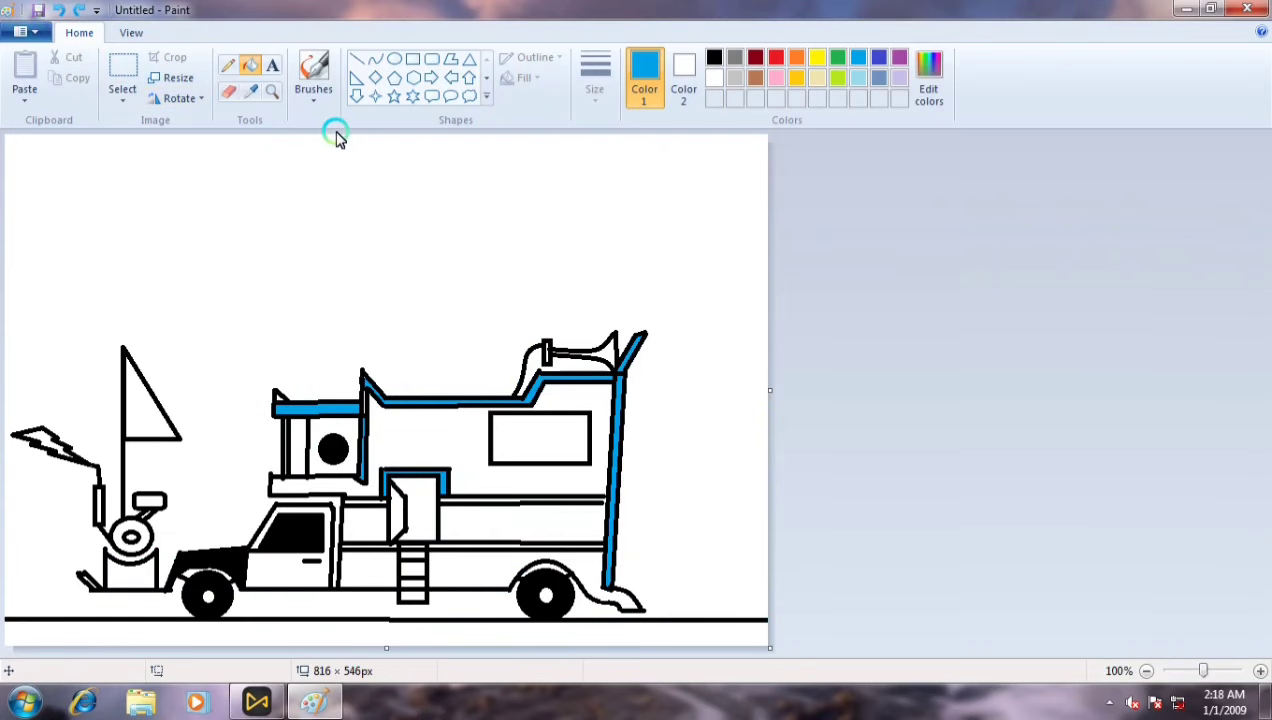
# Draw a smaller black rectangle, about 88 × 37 px, inside the camper's large side window.
pyautogui.click(412, 58)
pyautogui.moveTo(571, 455); pyautogui.dragTo(581, 457)
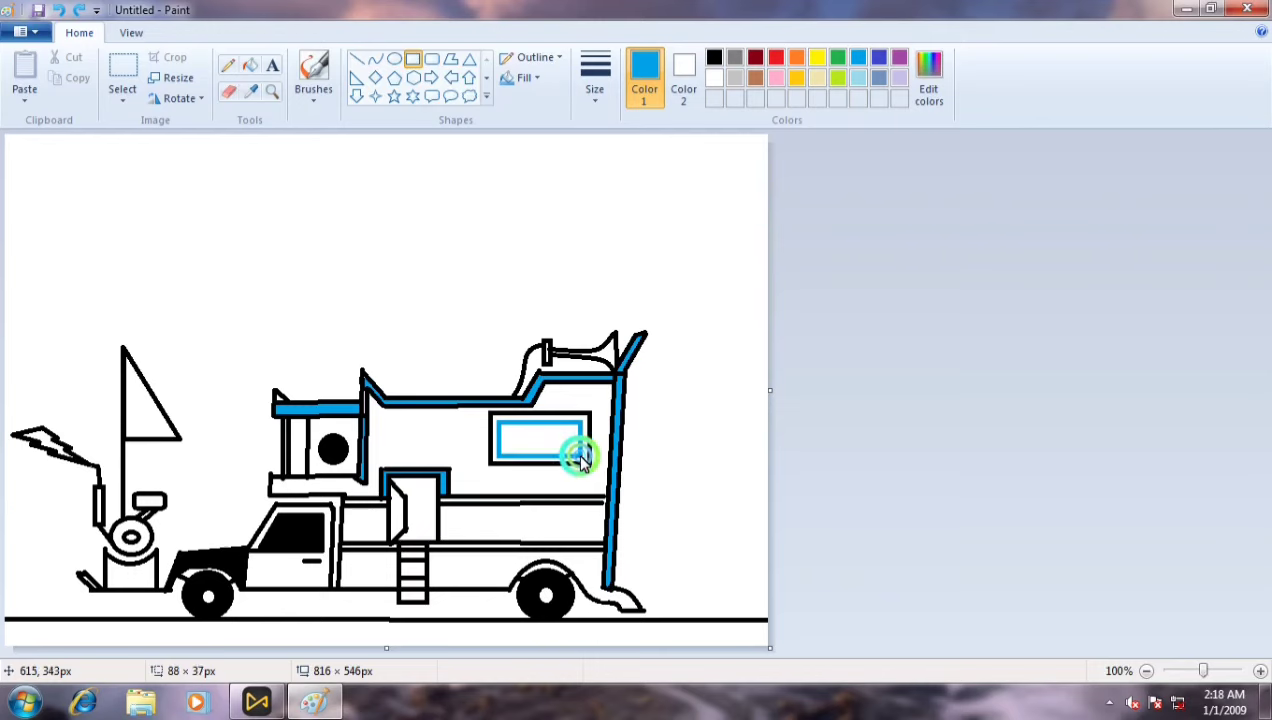
pyautogui.click(713, 59)
pyautogui.click(861, 334)
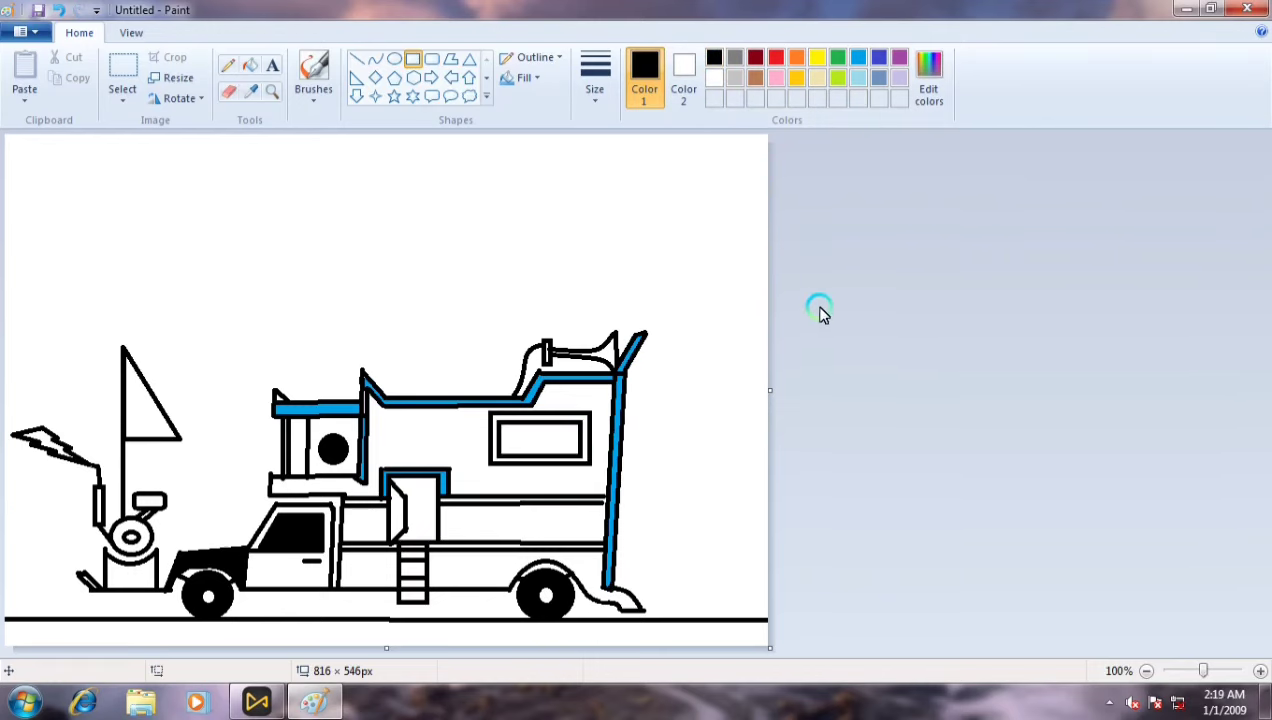
pyautogui.click(858, 57)
pyautogui.click(258, 62)
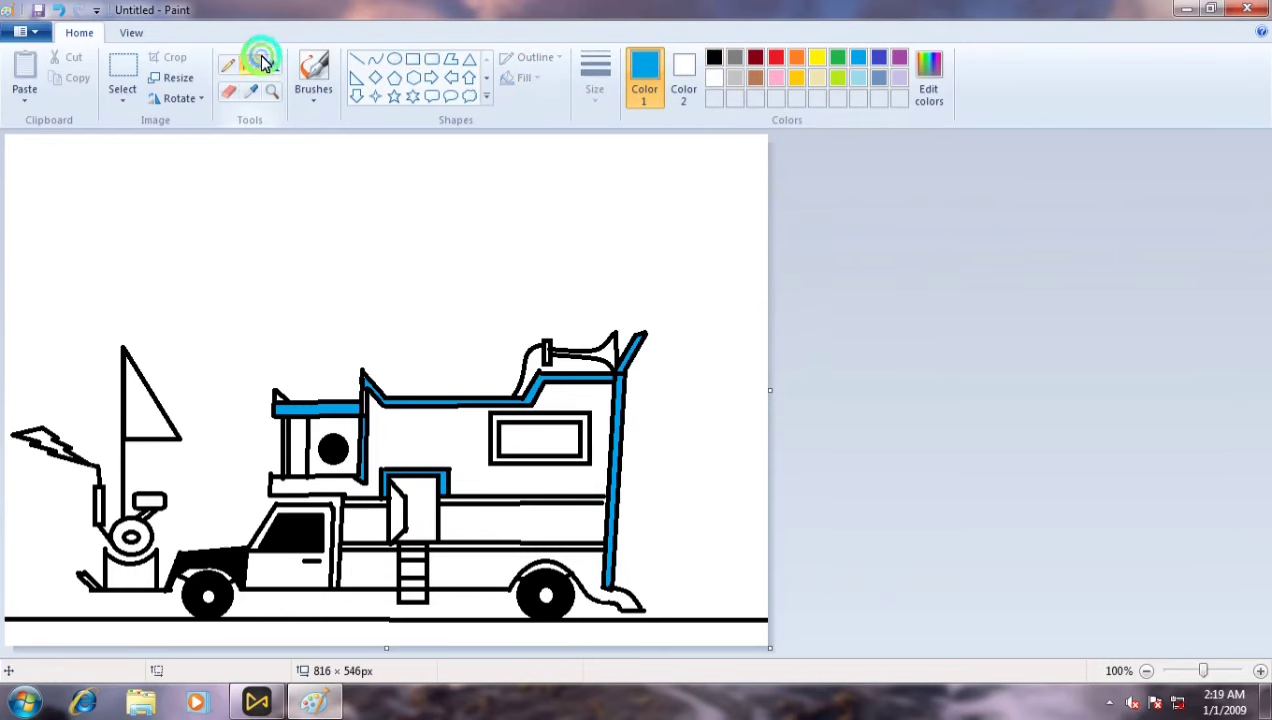
pyautogui.click(572, 432)
pyautogui.click(716, 58)
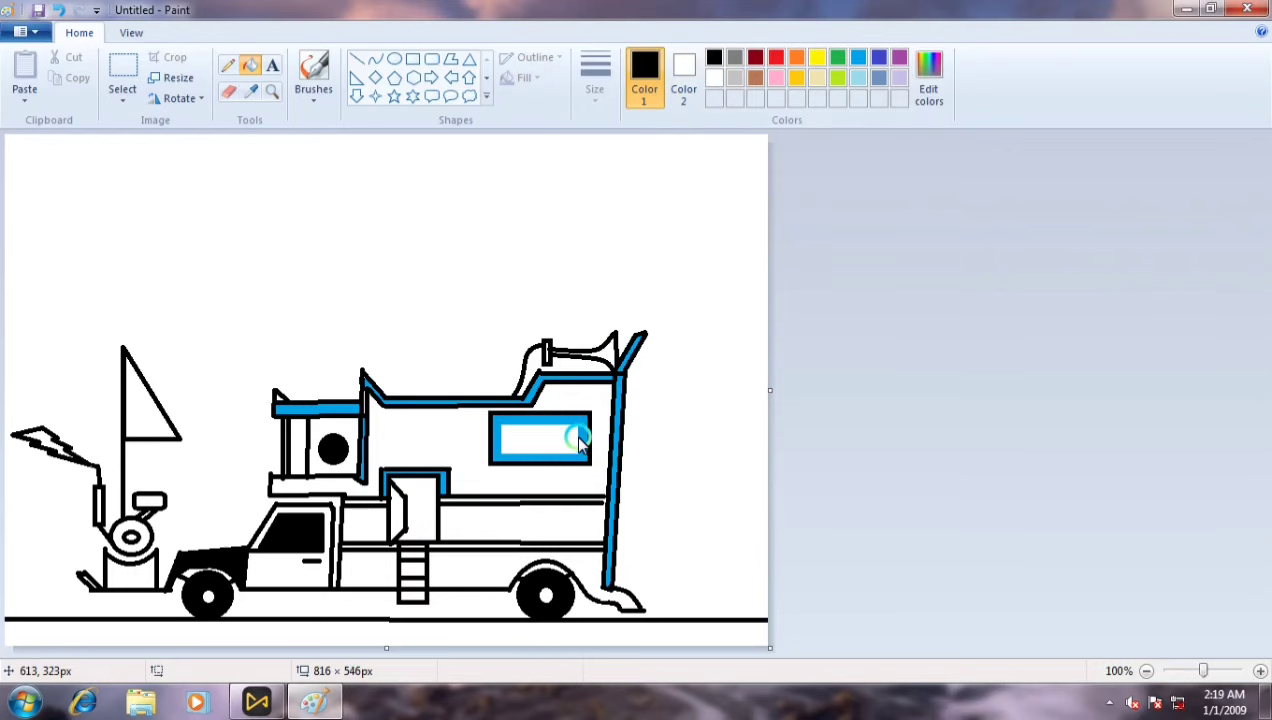
pyautogui.click(558, 440)
pyautogui.click(64, 8)
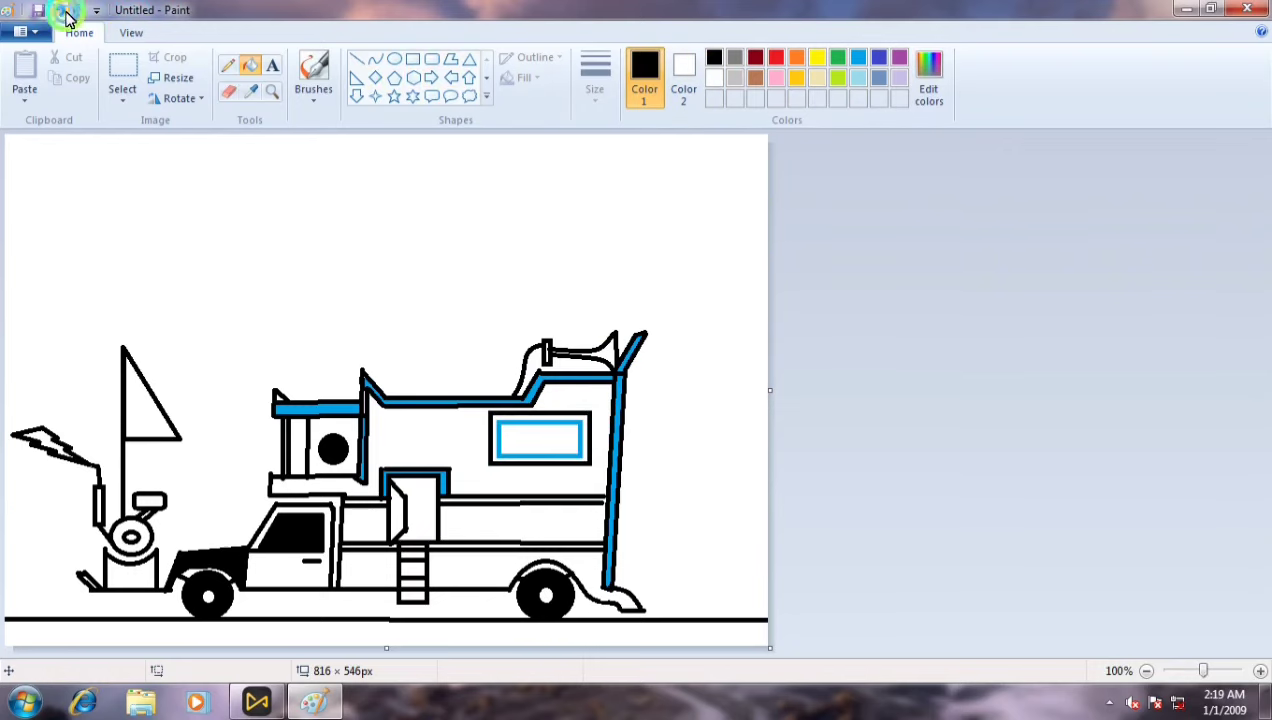
pyautogui.click(64, 10)
# Fill the large side window's pane with black and the frame around it with light blue.
pyautogui.click(714, 57)
pyautogui.click(540, 432)
pyautogui.click(858, 57)
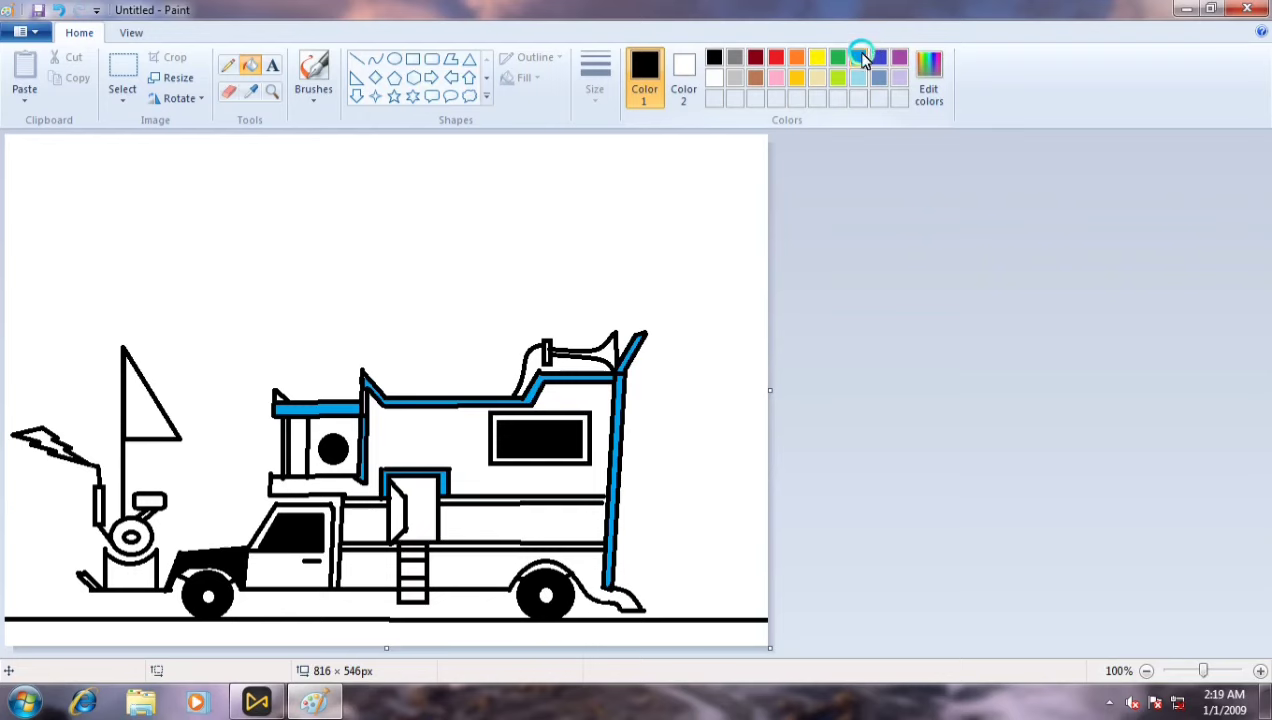
pyautogui.click(549, 414)
# Fill the thin trim strip below the window with light blue and close its rear end with a short black line.
pyautogui.click(512, 502)
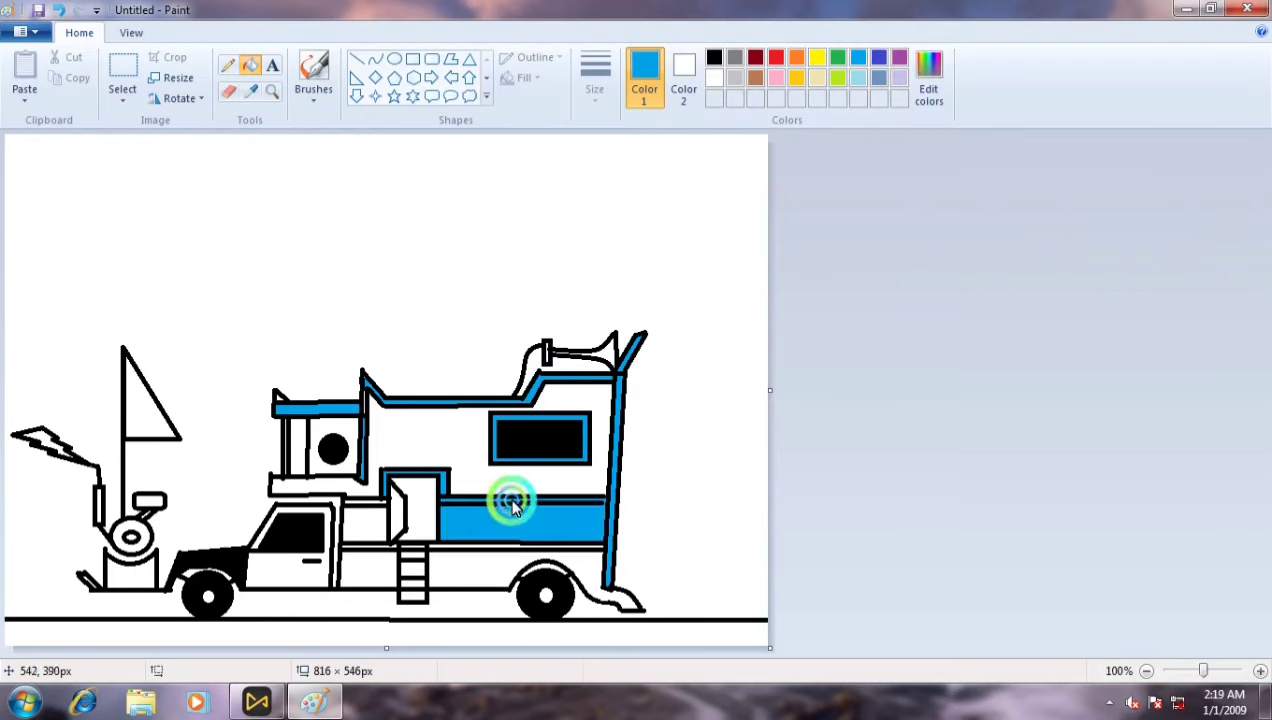
pyautogui.click(713, 57)
pyautogui.click(619, 439)
pyautogui.click(356, 57)
pyautogui.click(604, 507)
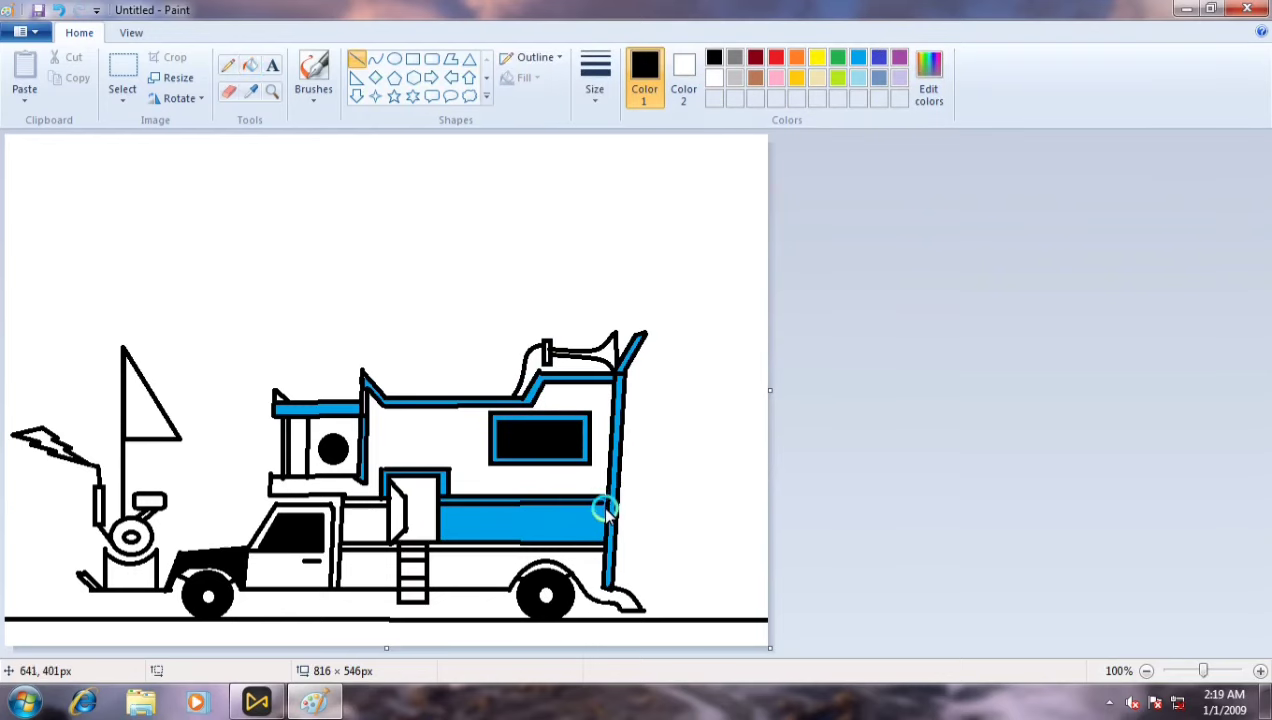
pyautogui.moveTo(599, 504); pyautogui.dragTo(608, 503)
pyautogui.click(799, 366)
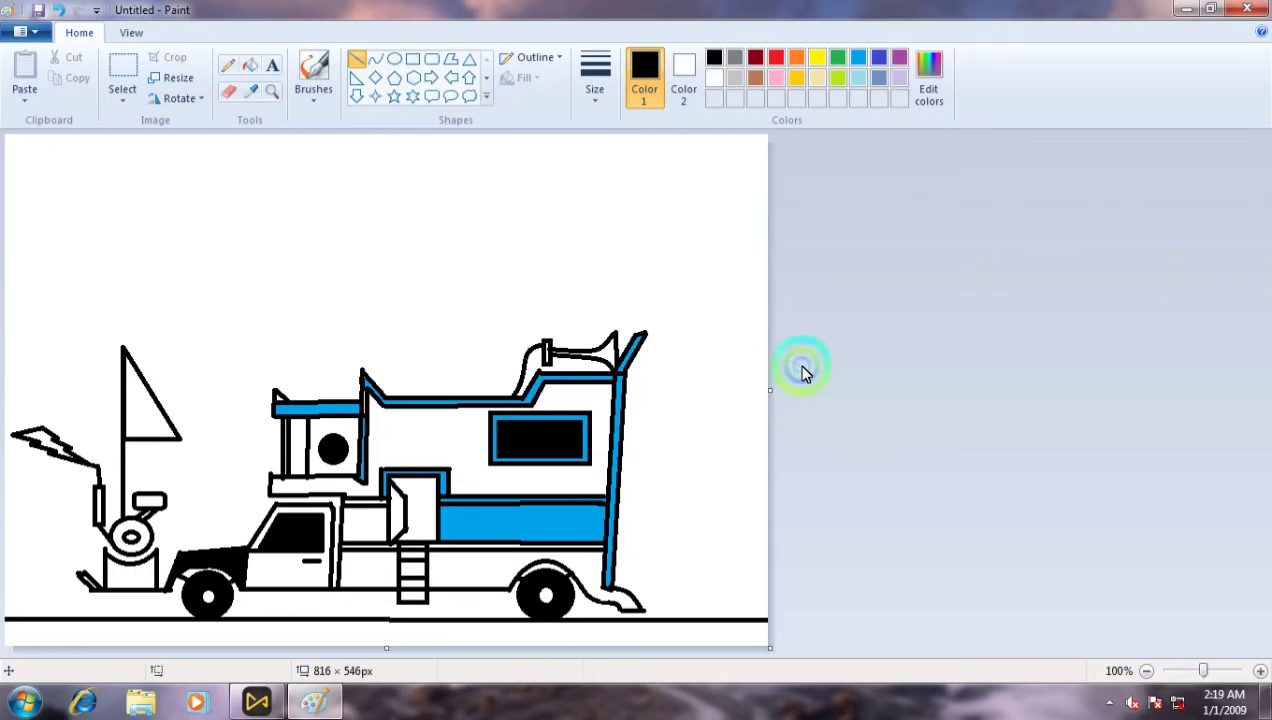
# Fill the wide band below the thin trim strip with white.
pyautogui.click(250, 65)
pyautogui.click(510, 503)
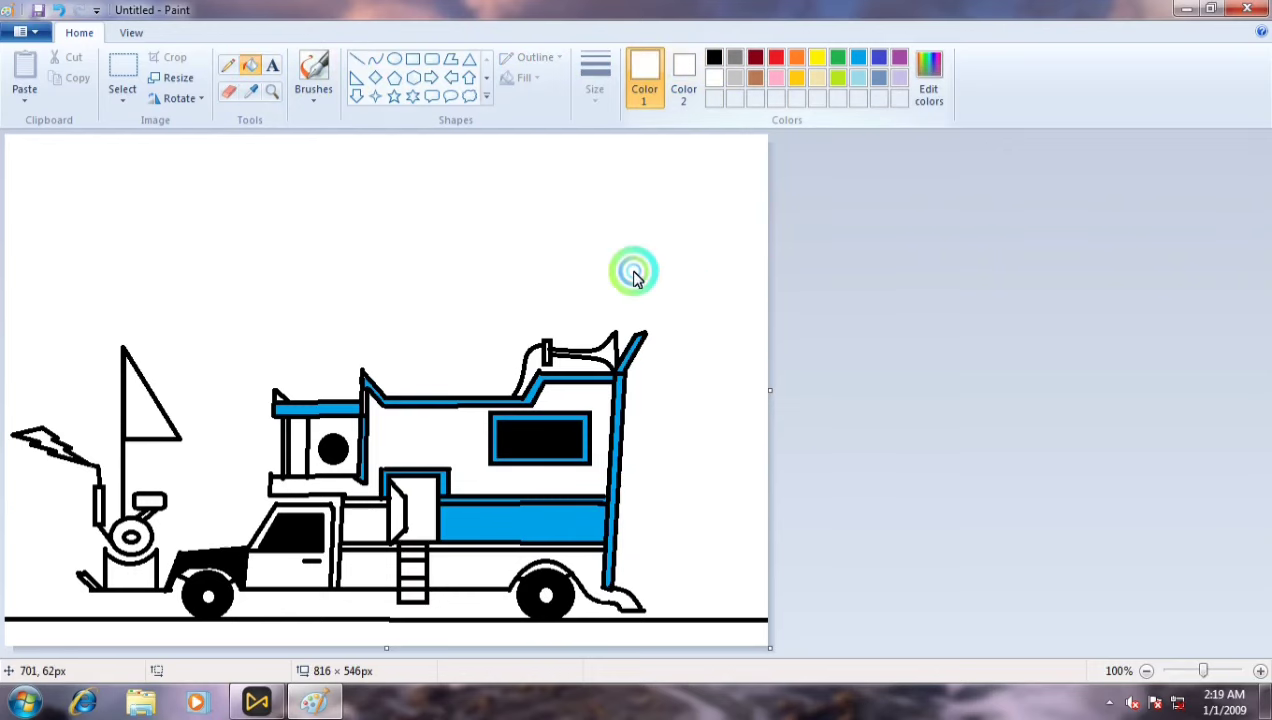
pyautogui.rightClick(545, 520)
pyautogui.click(858, 57)
pyautogui.click(590, 405)
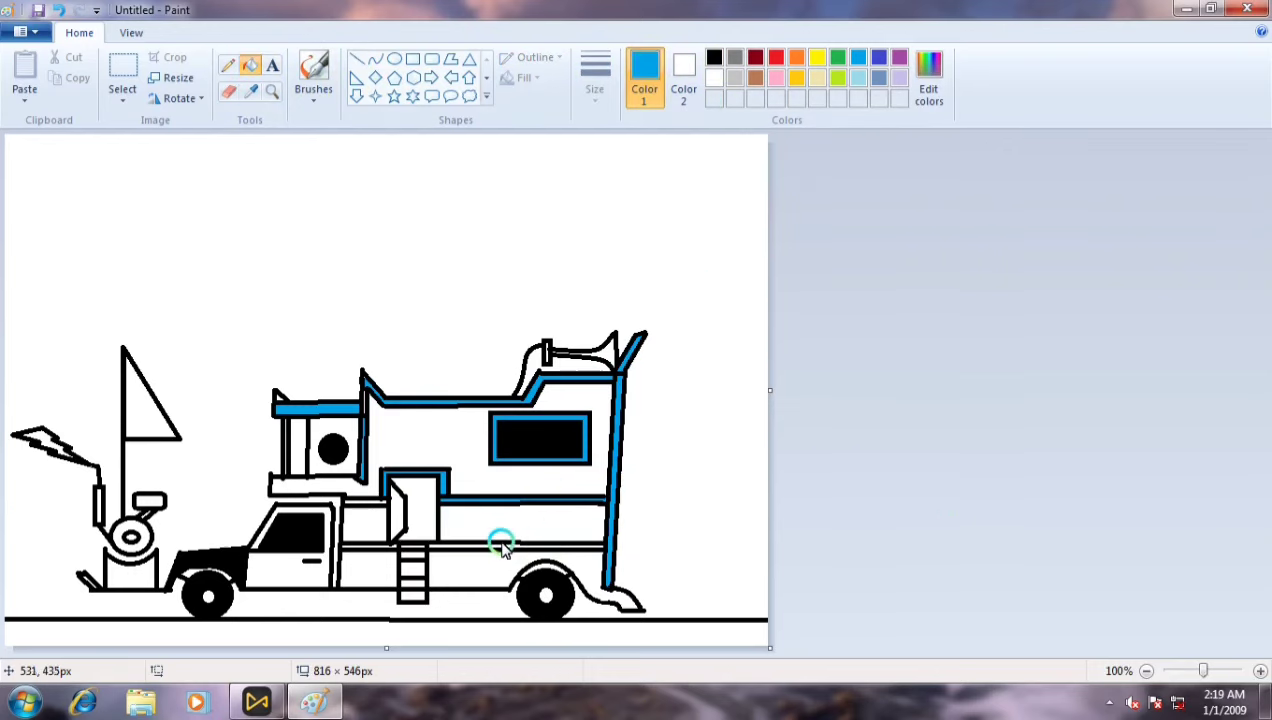
pyautogui.click(500, 546)
pyautogui.click(59, 10)
pyautogui.click(522, 229)
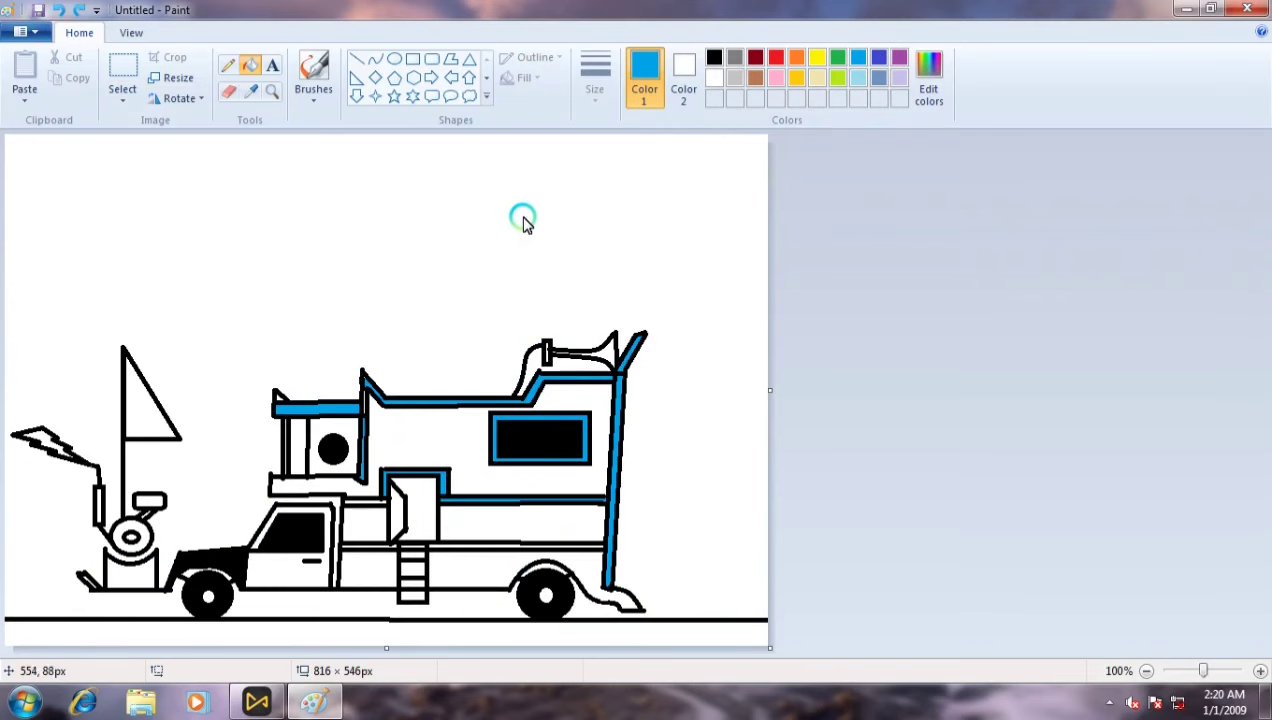
# Define a custom dark green drawing color with Red 13, Green 89 and Blue 4.
pyautogui.click(838, 57)
pyautogui.click(930, 96)
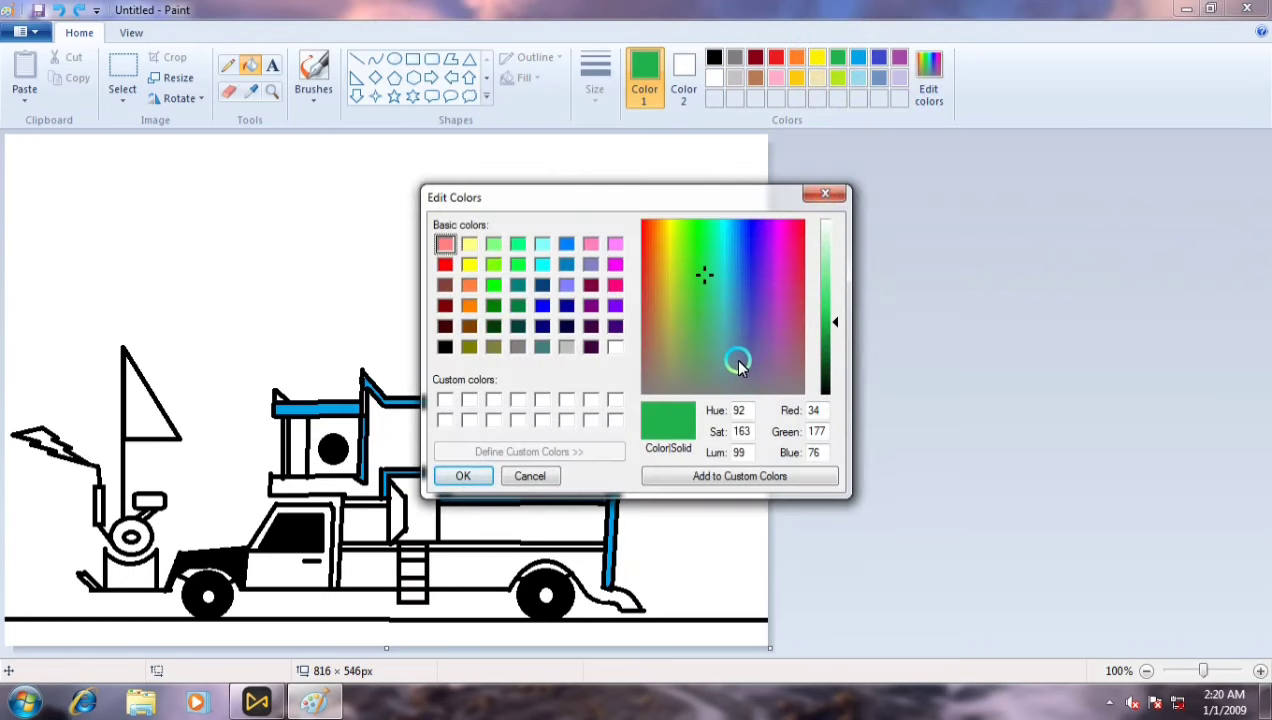
pyautogui.moveTo(738, 365); pyautogui.dragTo(795, 330)
pyautogui.moveTo(828, 322); pyautogui.dragTo(828, 333)
pyautogui.moveTo(660, 224); pyautogui.dragTo(694, 235)
pyautogui.moveTo(829, 318); pyautogui.dragTo(829, 363)
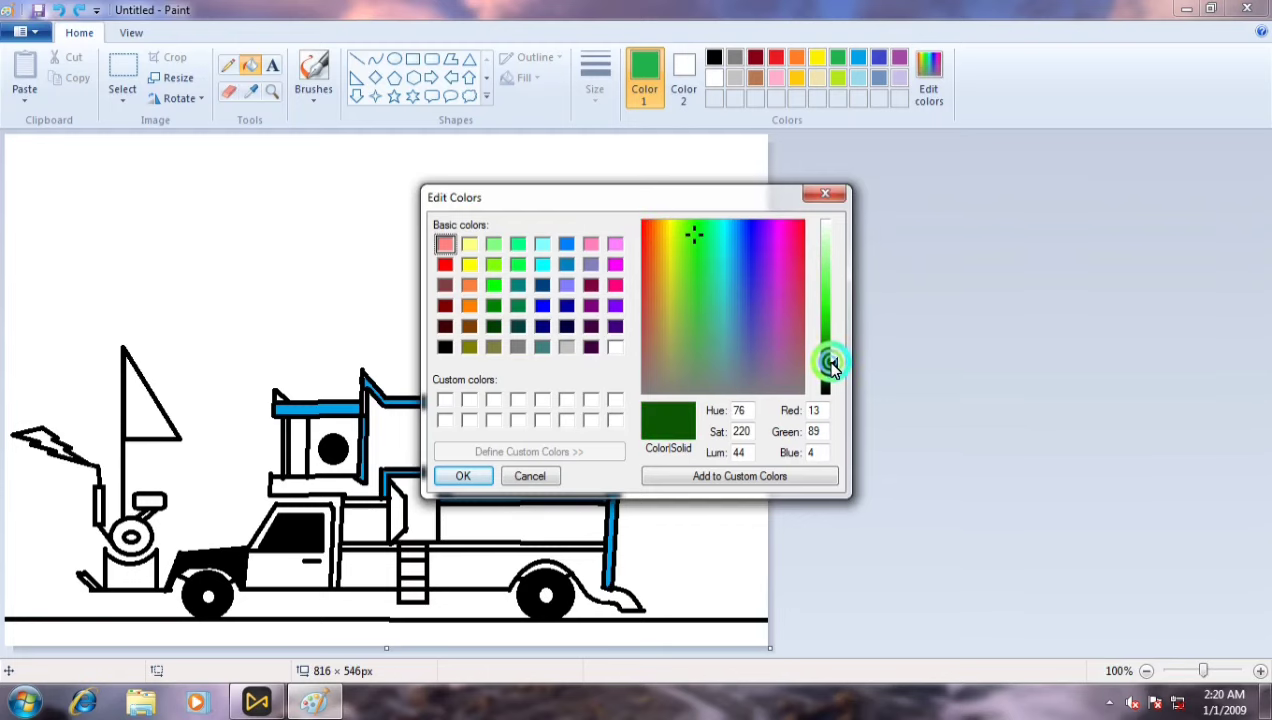
pyautogui.click(463, 476)
# Fill the front machine's wheel ring, base box and small upper tank with the dark green.
pyautogui.click(125, 528)
pyautogui.click(134, 586)
pyautogui.click(151, 501)
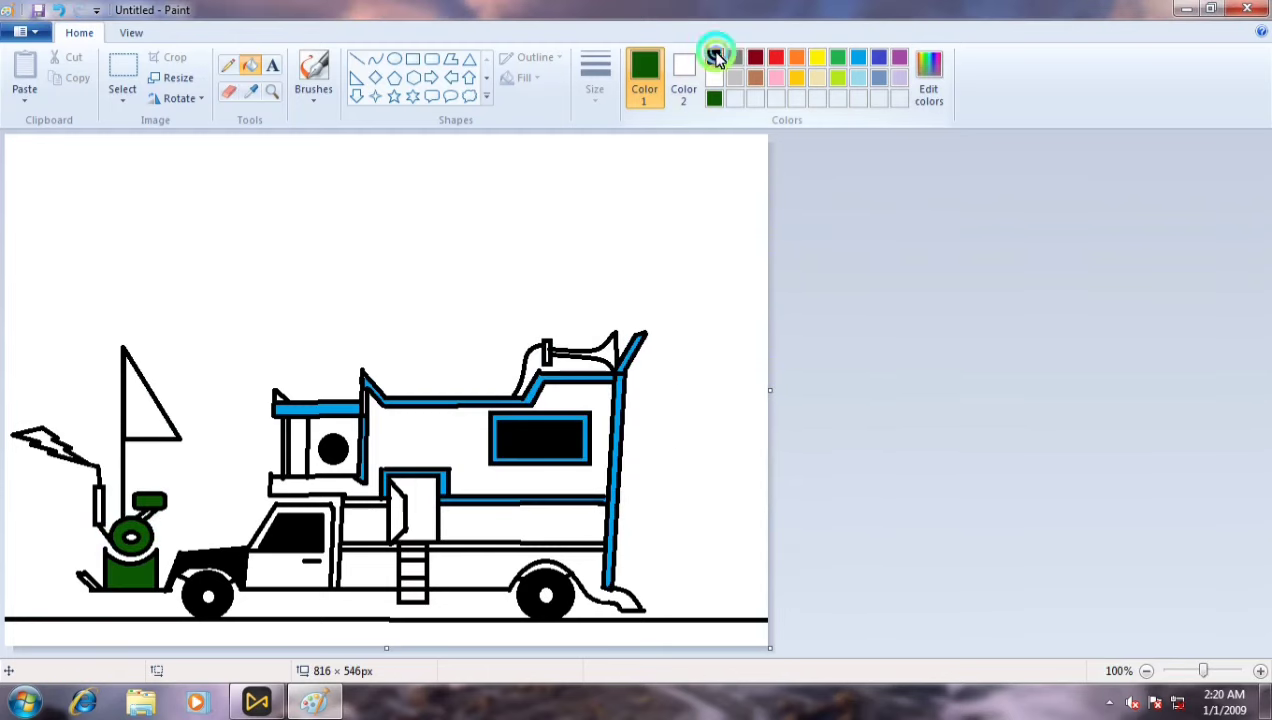
# Fill the machine's upright cylinder with black and the triangular flag with orange.
pyautogui.click(714, 57)
pyautogui.click(99, 505)
pyautogui.click(796, 57)
pyautogui.click(156, 412)
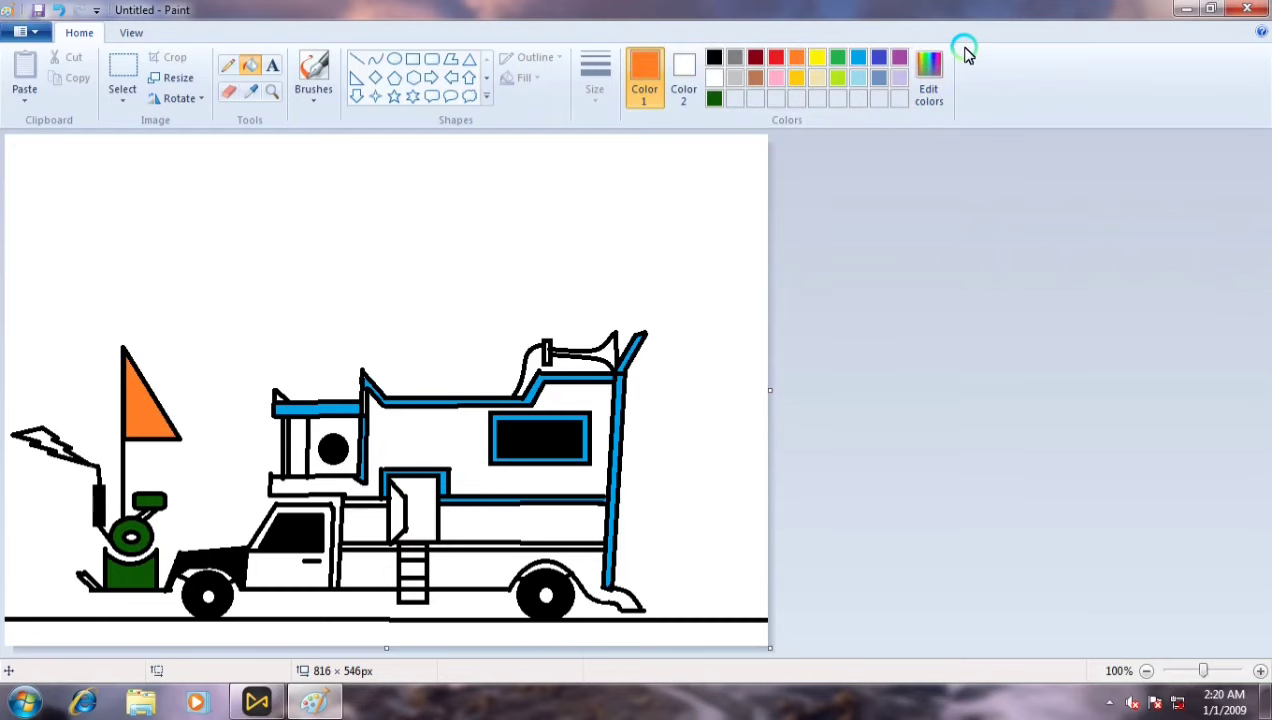
pyautogui.click(858, 57)
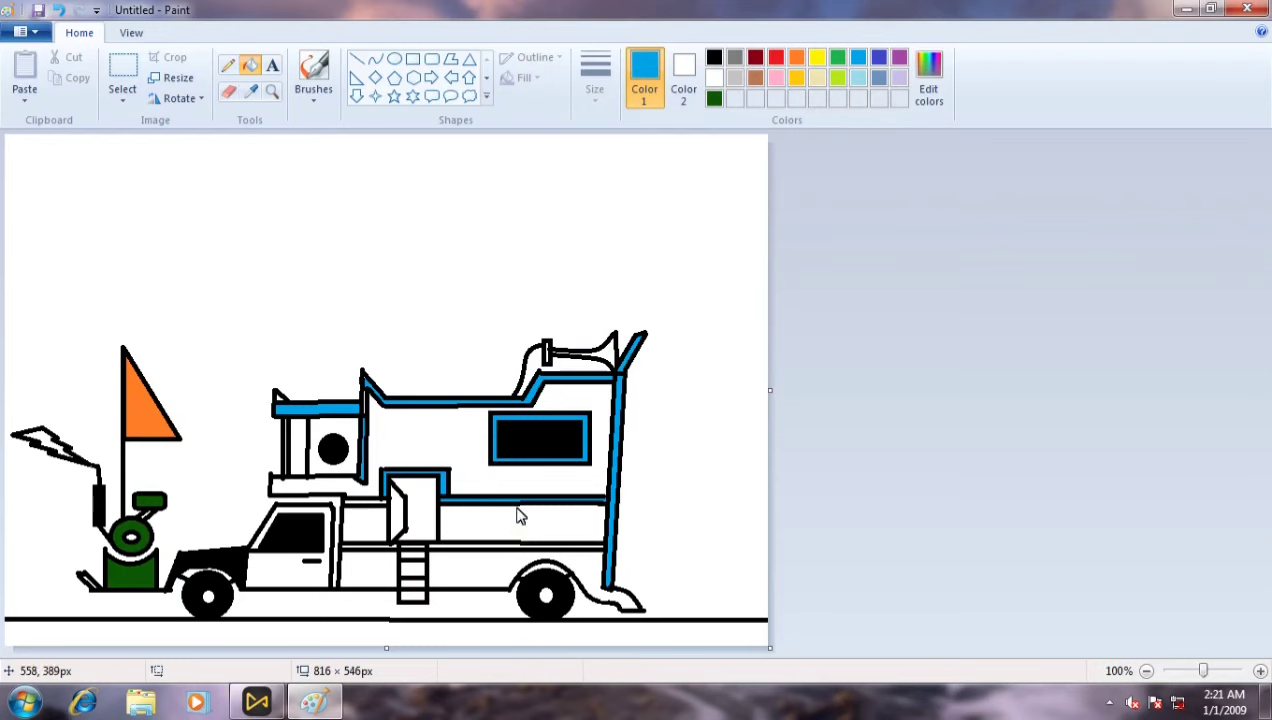
pyautogui.click(447, 557)
pyautogui.click(60, 10)
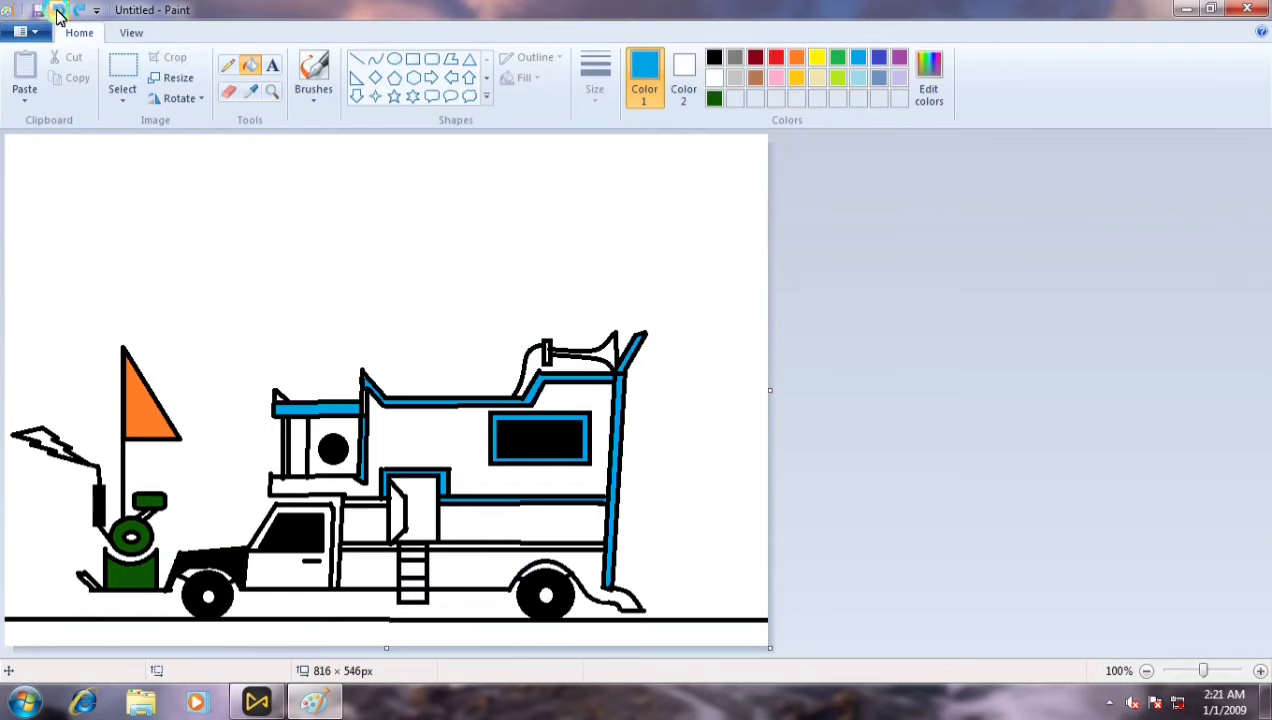
# Fill the camper's open door leaf with black and the roof horn with gray, undoing the extra fill on its pipe.
pyautogui.click(714, 57)
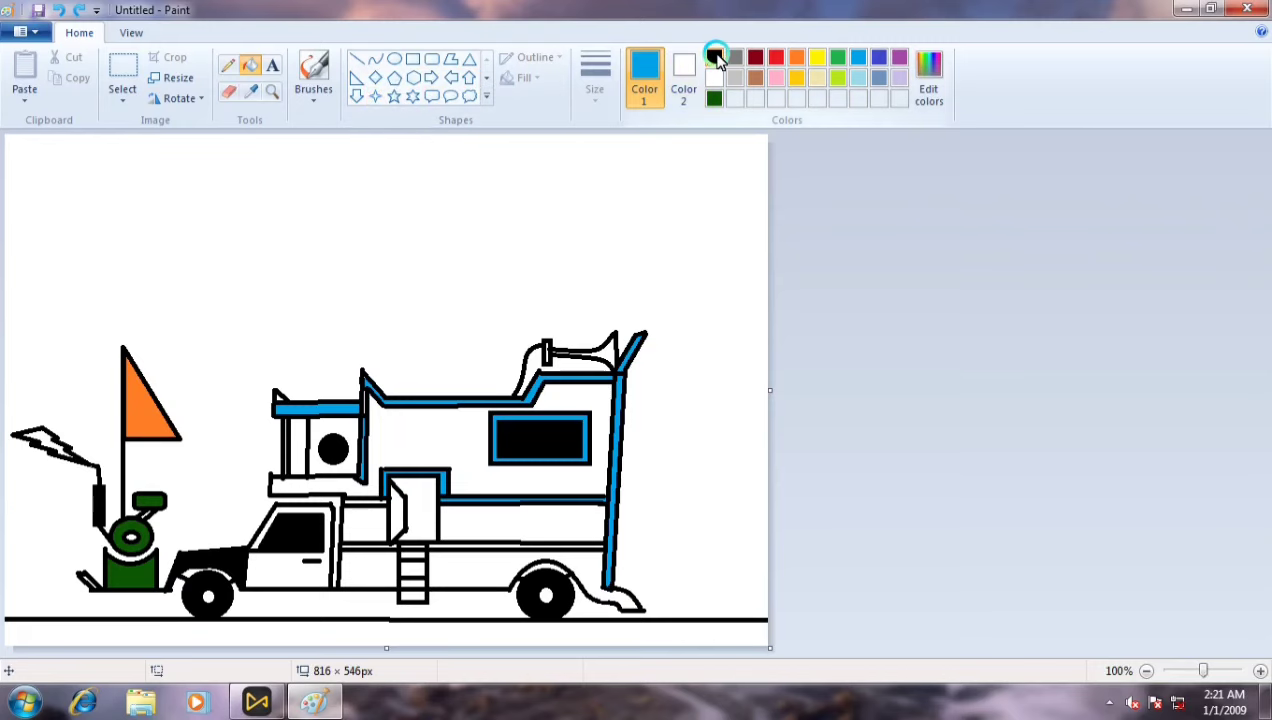
pyautogui.click(413, 516)
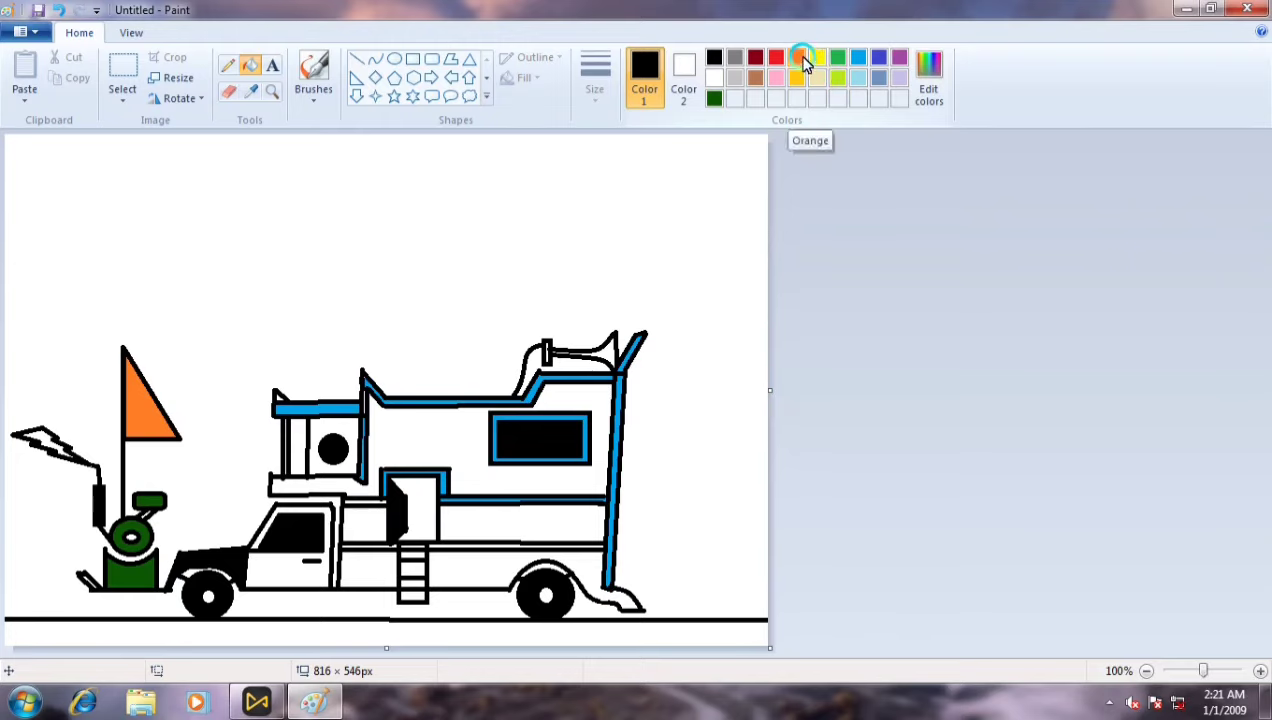
pyautogui.click(735, 57)
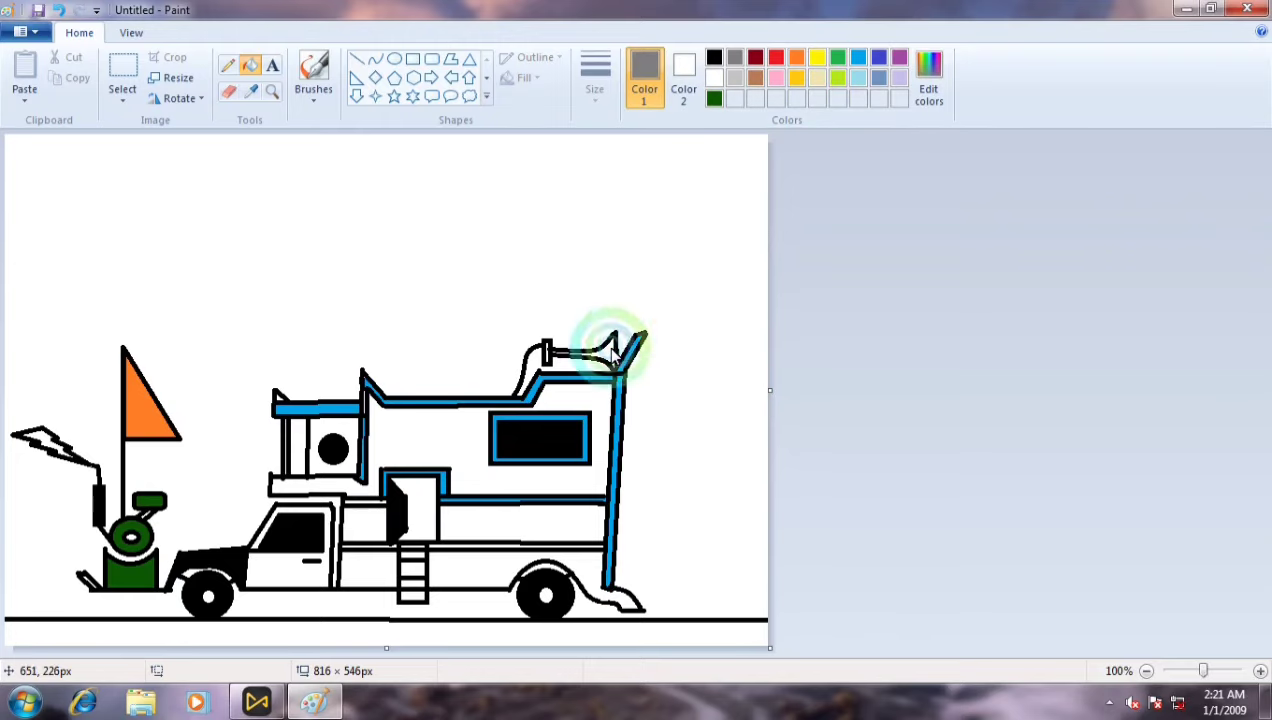
pyautogui.click(540, 362)
pyautogui.click(58, 10)
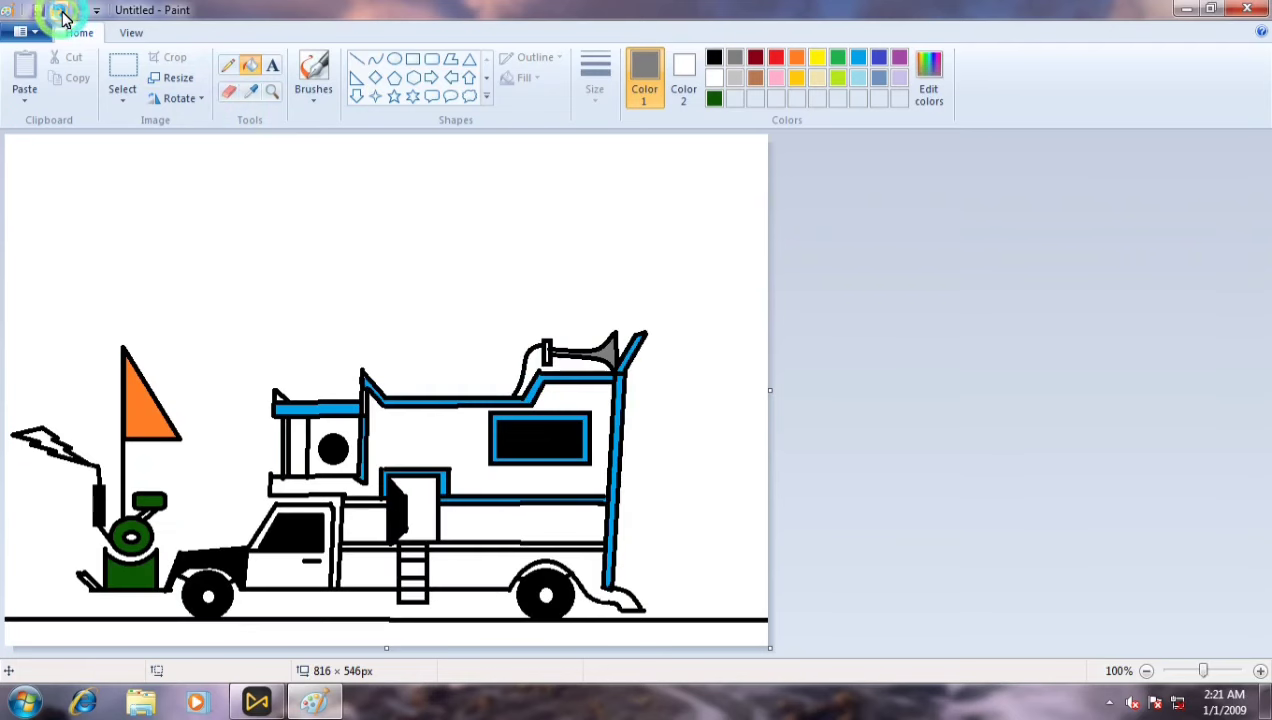